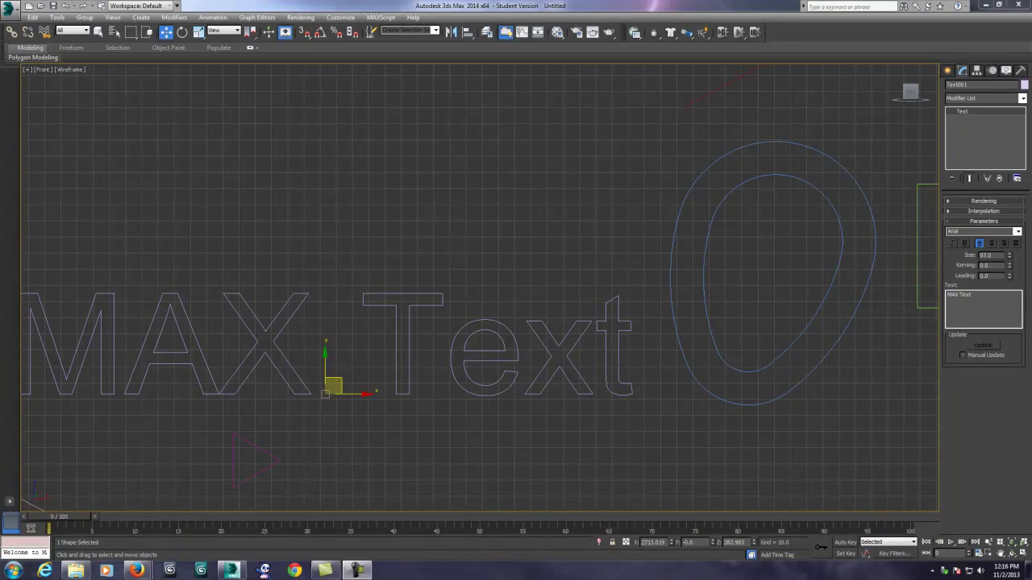
Step: Look over the full row of spline shapes in the Front view
{"action": "scroll", "coordinate": [658, 293], "scroll_direction": "down", "scroll_amount": 10}
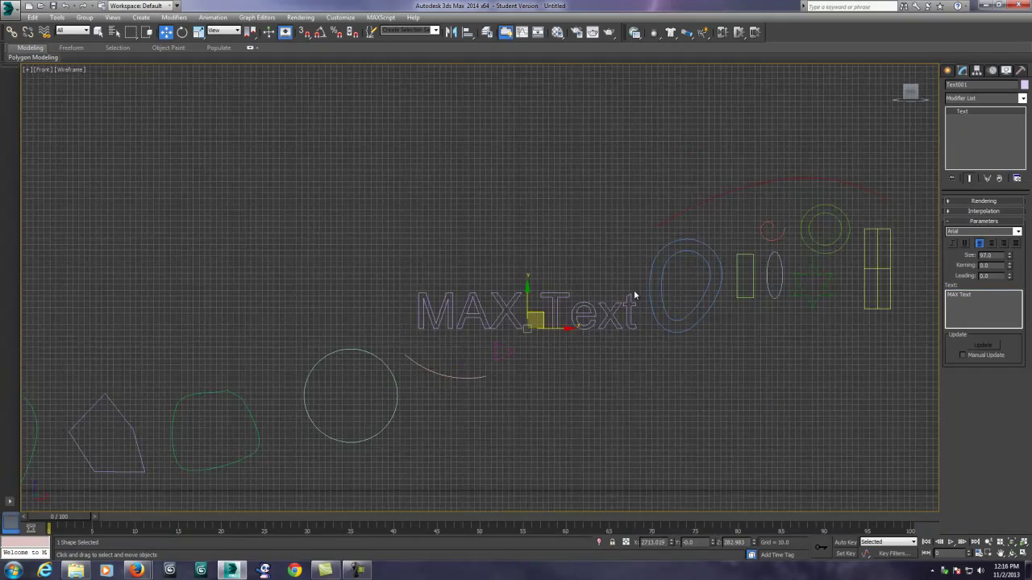
{"action": "scroll", "coordinate": [579, 300], "scroll_direction": "down", "scroll_amount": 6}
{"action": "scroll", "coordinate": [564, 304], "scroll_direction": "up", "scroll_amount": 4}
{"action": "scroll", "coordinate": [564, 299], "scroll_direction": "up", "scroll_amount": 5}
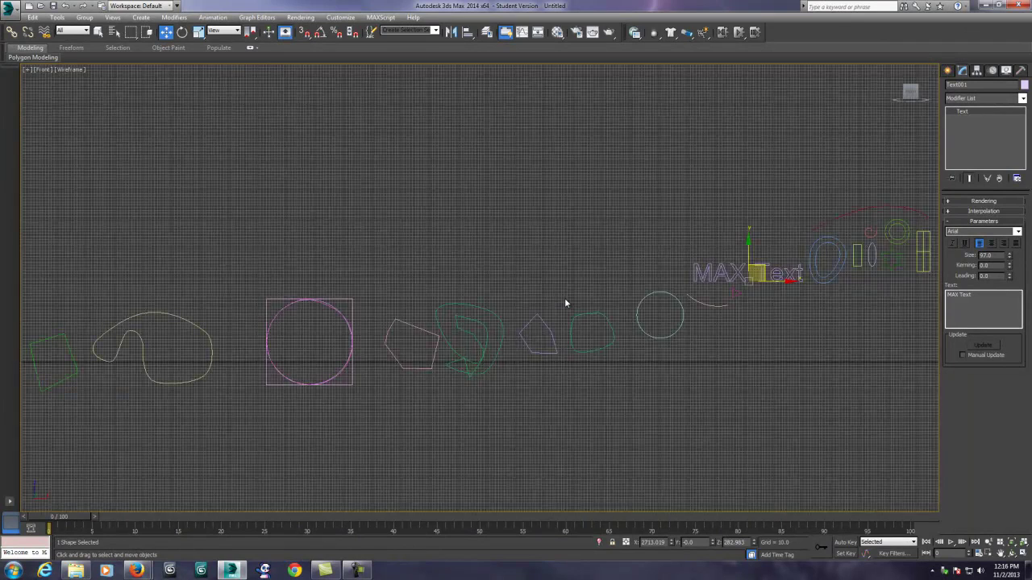
{"action": "scroll", "coordinate": [557, 301], "scroll_direction": "down", "scroll_amount": 2}
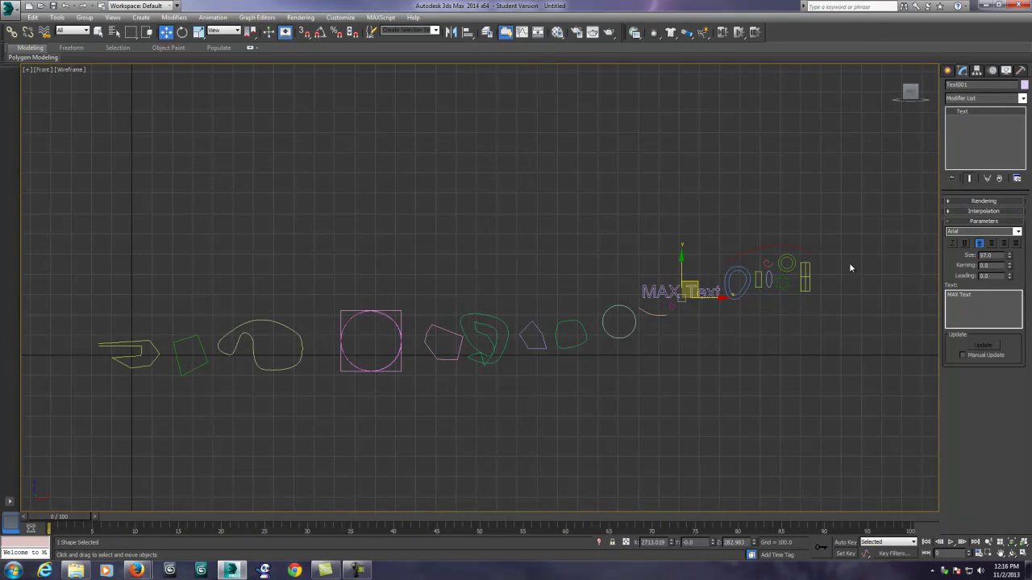
{"action": "middle_click_drag", "start_coordinate": [654, 341], "coordinate": [636, 356]}
{"action": "scroll", "coordinate": [637, 356], "scroll_direction": "up", "scroll_amount": 2}
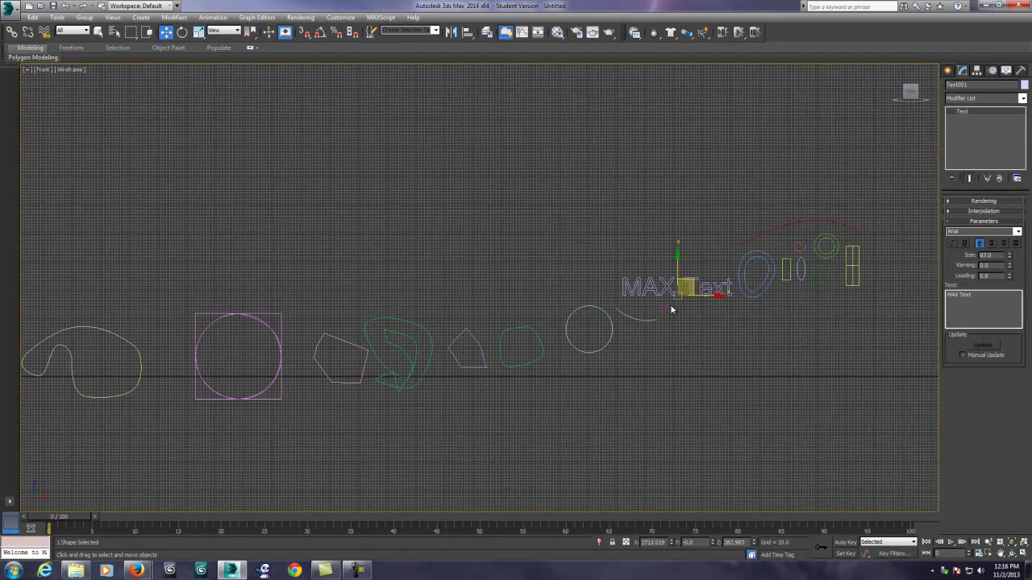
Step: Switch to the four-viewport layout, test-render the MAX Text spline in the Perspective view, and close the render
{"action": "left_click", "coordinate": [1022, 553]}
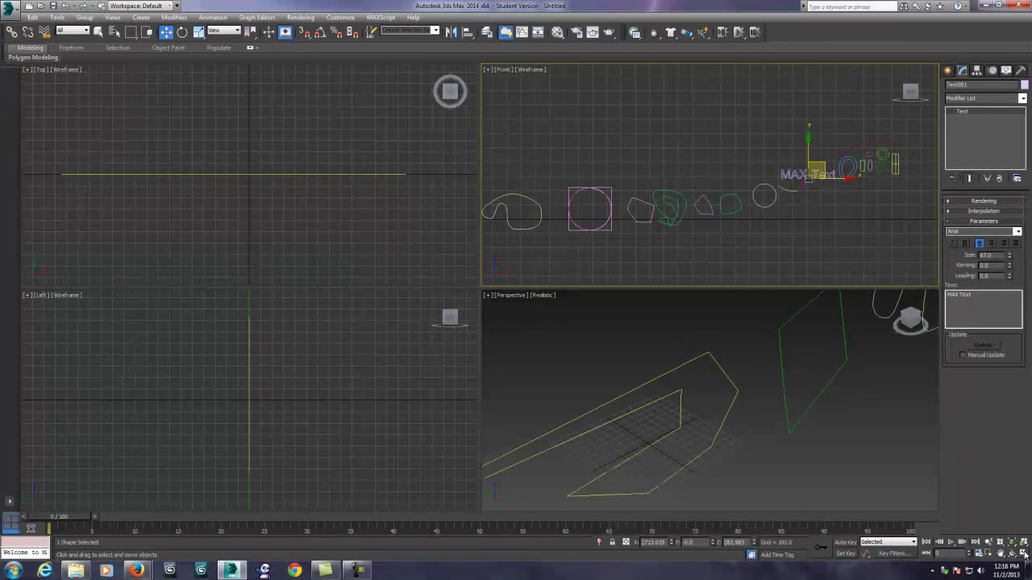
{"action": "scroll", "coordinate": [763, 366], "scroll_direction": "down", "scroll_amount": 5}
{"action": "middle_click_drag", "start_coordinate": [783, 361], "coordinate": [694, 443]}
{"action": "scroll", "coordinate": [694, 443], "scroll_direction": "up", "scroll_amount": 1}
{"action": "scroll", "coordinate": [773, 391], "scroll_direction": "down", "scroll_amount": 5}
{"action": "scroll", "coordinate": [762, 385], "scroll_direction": "up", "scroll_amount": 6}
{"action": "middle_click_drag", "start_coordinate": [822, 347], "coordinate": [667, 461]}
{"action": "scroll", "coordinate": [766, 384], "scroll_direction": "up", "scroll_amount": 4}
{"action": "scroll", "coordinate": [791, 350], "scroll_direction": "up", "scroll_amount": 1}
{"action": "scroll", "coordinate": [754, 411], "scroll_direction": "down", "scroll_amount": 2}
{"action": "scroll", "coordinate": [667, 461], "scroll_direction": "up", "scroll_amount": 2}
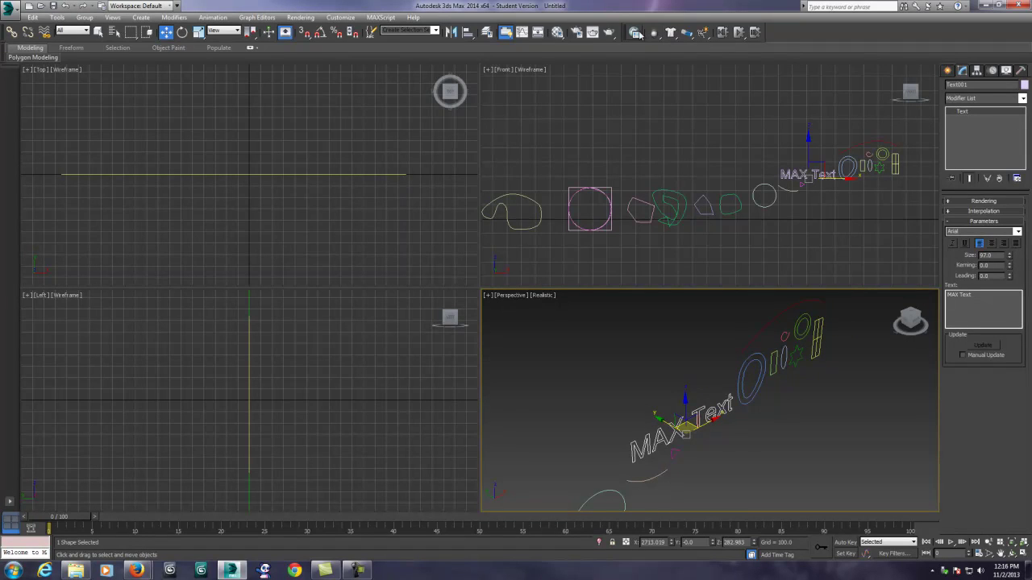
{"action": "left_click", "coordinate": [609, 32]}
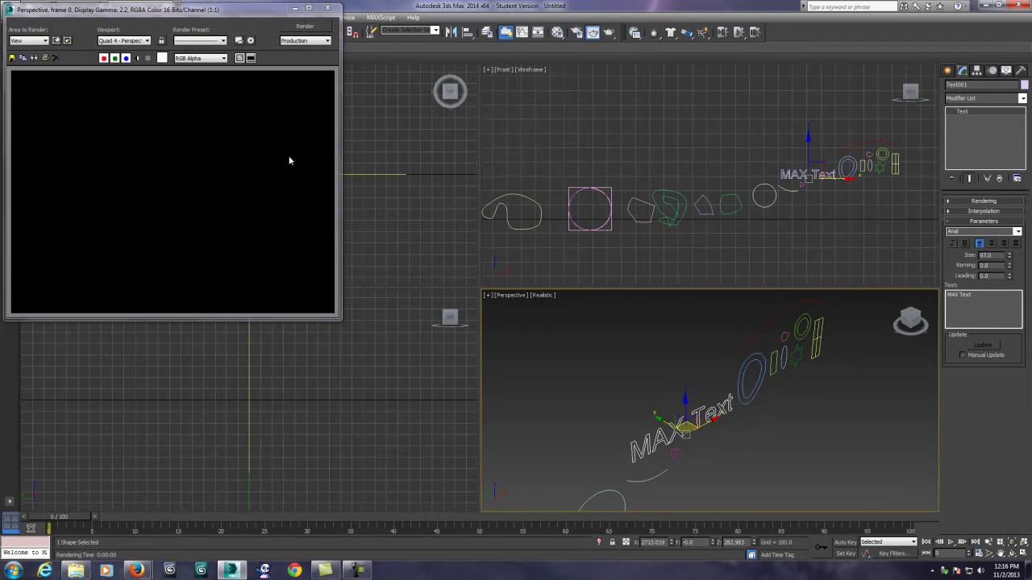
{"action": "left_click", "coordinate": [325, 11]}
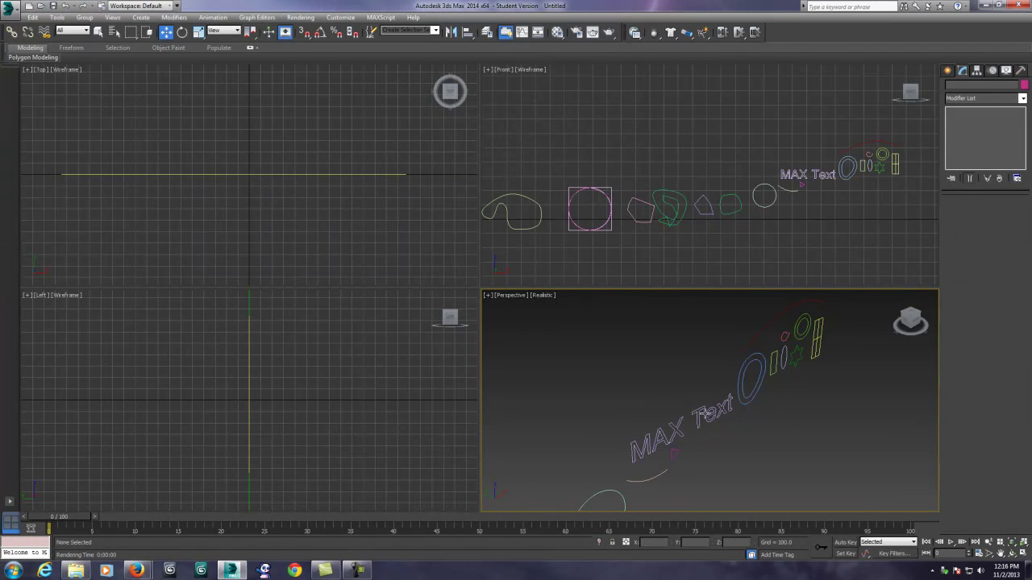
Step: Maximize the Perspective viewport and enable the MAX Text spline in both the renderer and the viewport
{"action": "scroll", "coordinate": [786, 402], "scroll_direction": "up", "scroll_amount": 1}
{"action": "left_click", "coordinate": [1024, 553]}
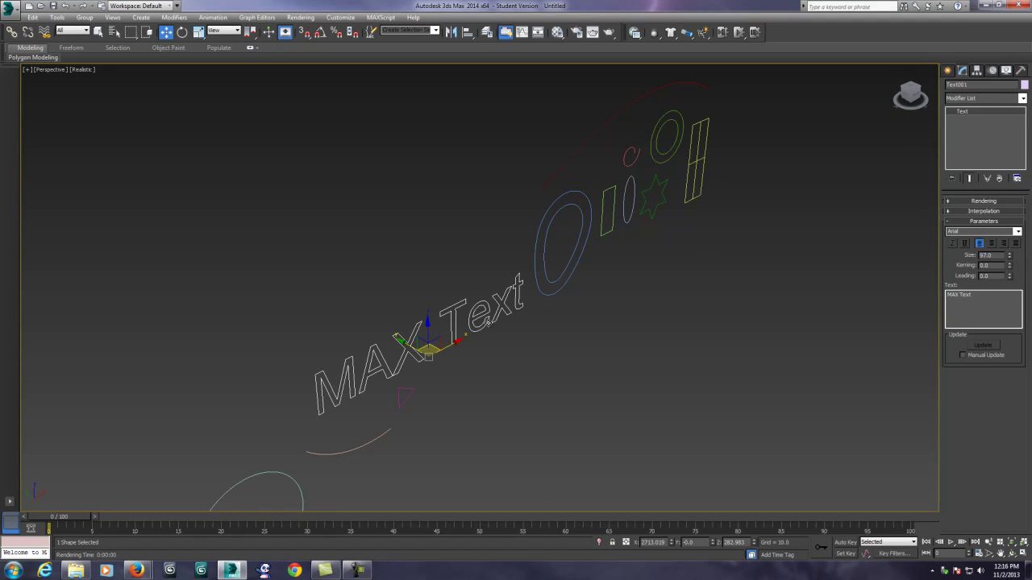
{"action": "left_click", "coordinate": [947, 203]}
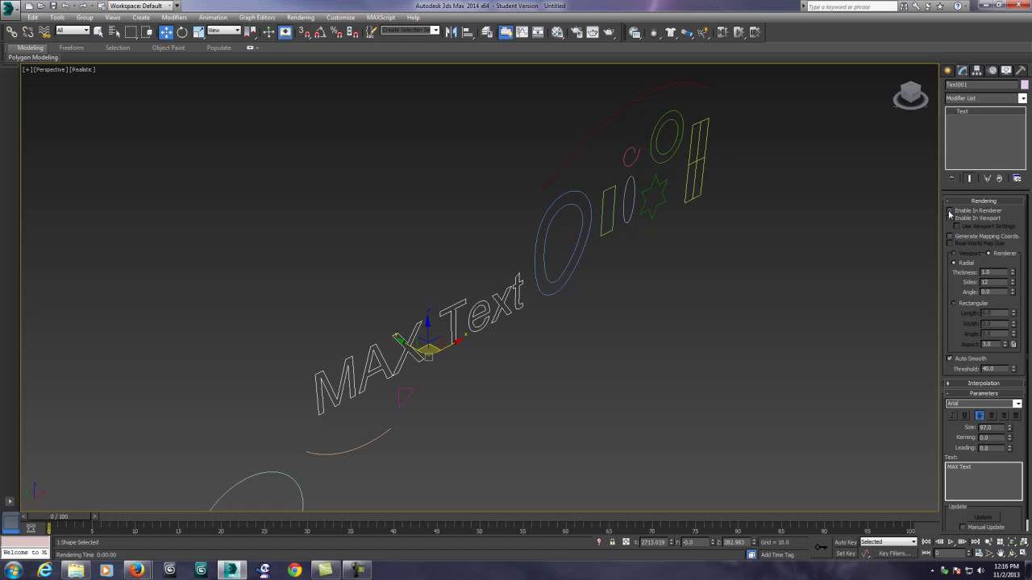
{"action": "left_click", "coordinate": [948, 212]}
{"action": "left_click", "coordinate": [950, 218]}
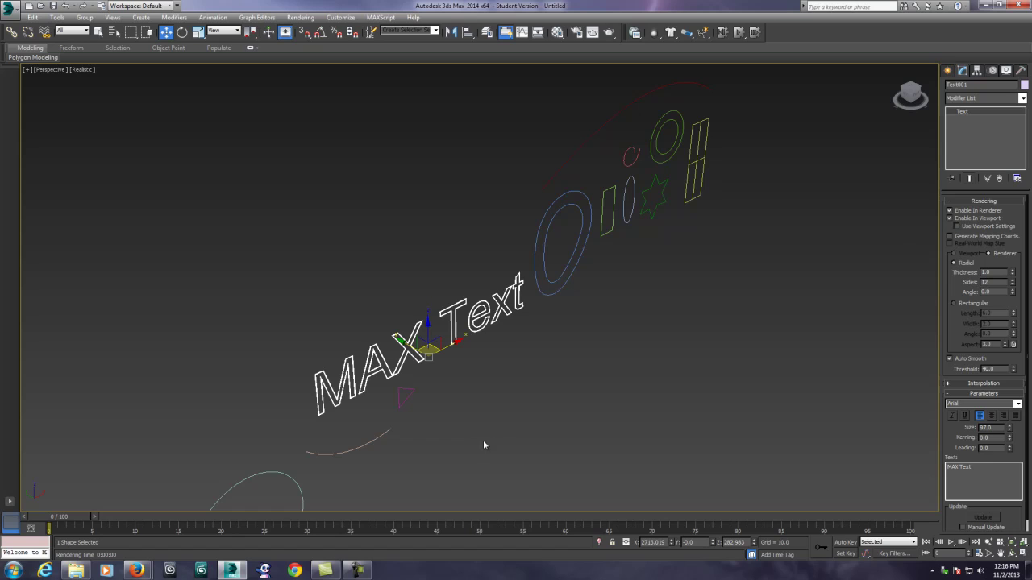
Step: Test-render the Perspective view with the renderable MAX Text, close the render, and reselect the text
{"action": "scroll", "coordinate": [441, 376], "scroll_direction": "up", "scroll_amount": 2}
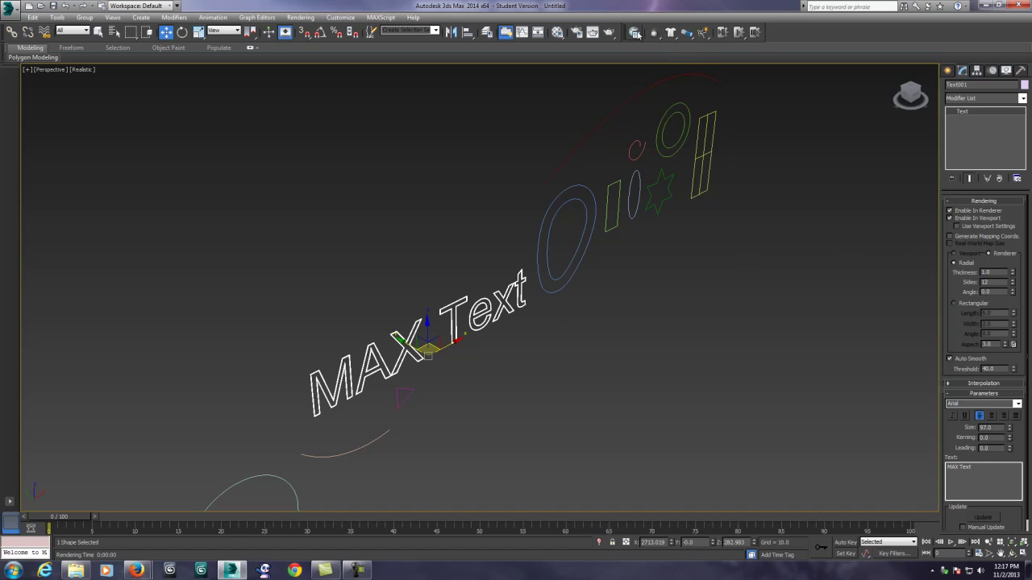
{"action": "left_click", "coordinate": [608, 32]}
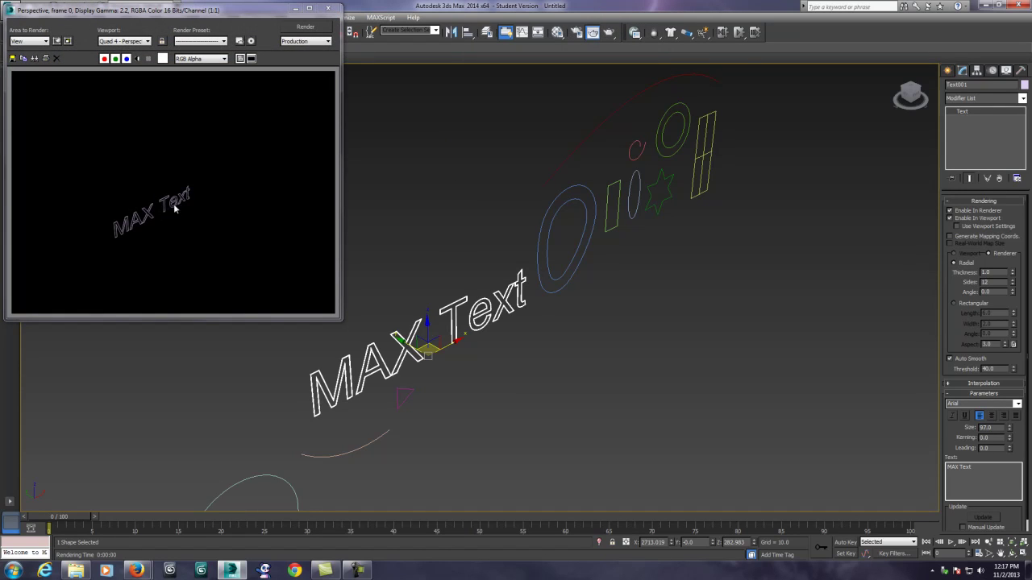
{"action": "left_click", "coordinate": [327, 8]}
{"action": "left_click", "coordinate": [518, 342]}
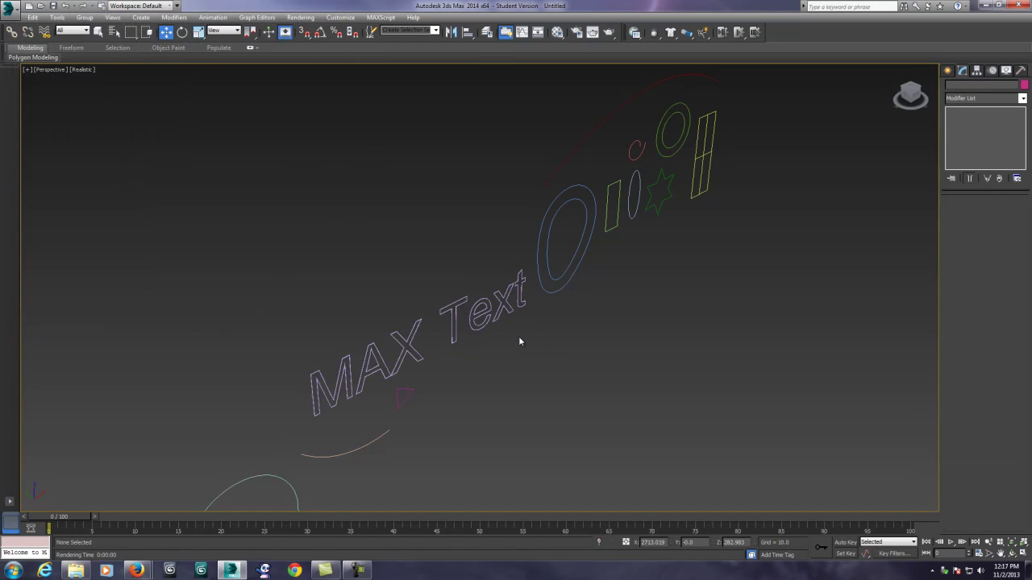
{"action": "left_click", "coordinate": [456, 332]}
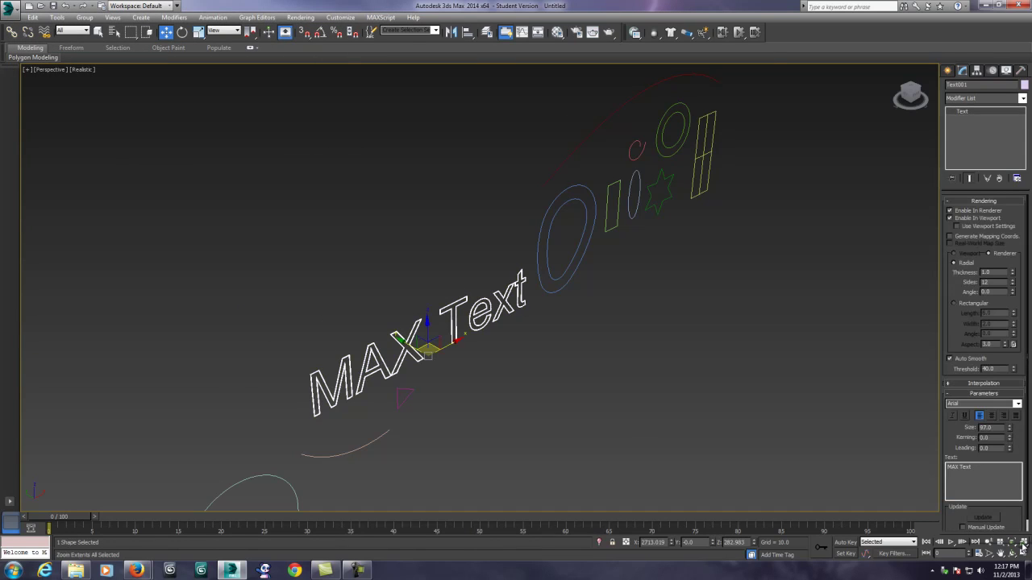
Step: Set the MAX Text spline's radial rendering thickness to 0.25 and its sides to 3
{"action": "scroll", "coordinate": [411, 347], "scroll_direction": "up", "scroll_amount": 5}
{"action": "scroll", "coordinate": [590, 272], "scroll_direction": "up", "scroll_amount": 5}
{"action": "scroll", "coordinate": [591, 271], "scroll_direction": "up", "scroll_amount": 2}
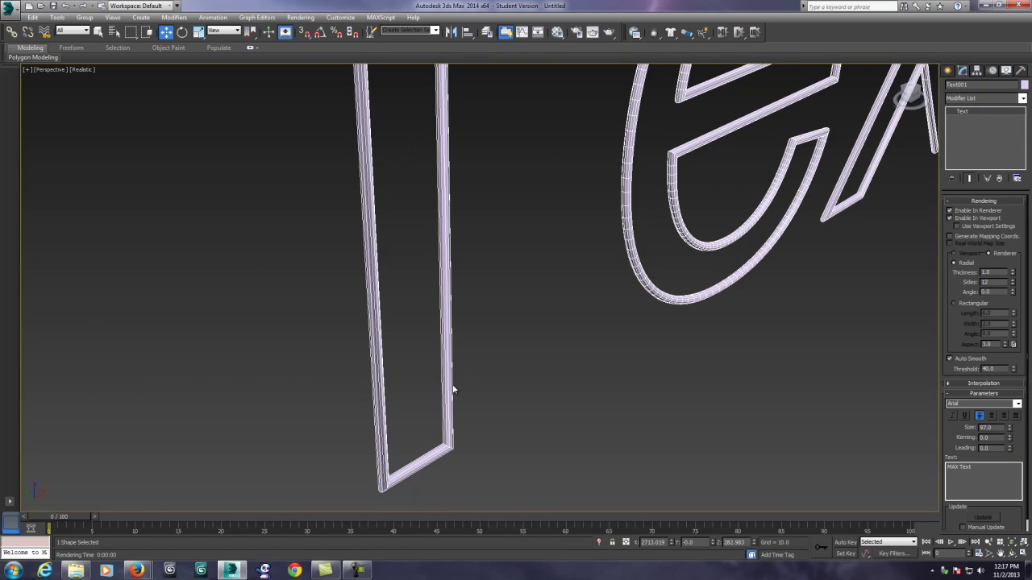
{"action": "double_click", "coordinate": [992, 273]}
{"action": "key", "text": "Return"}
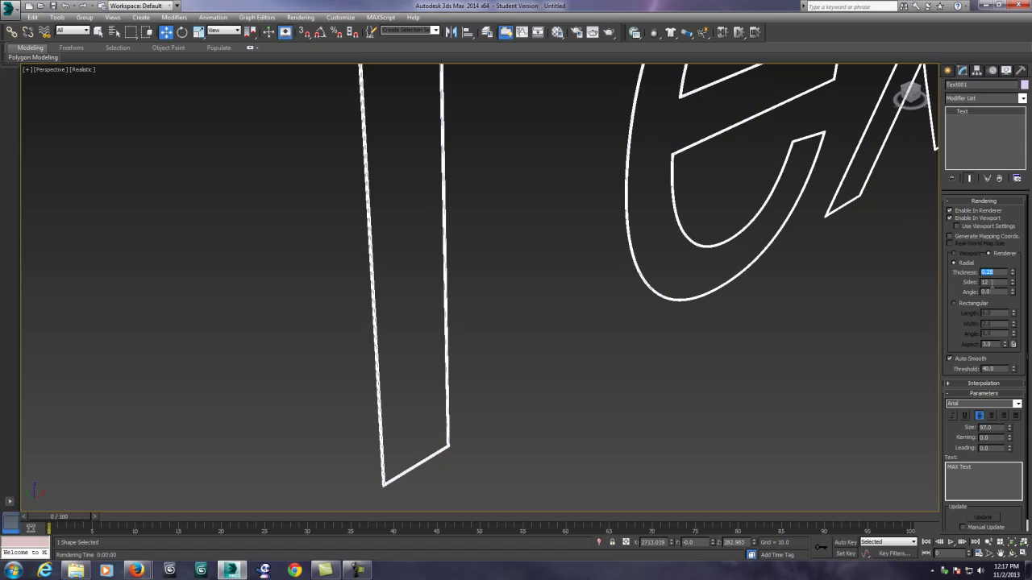
{"action": "double_click", "coordinate": [991, 283]}
{"action": "type", "text": "3"}
{"action": "key", "text": "Return"}
{"action": "scroll", "coordinate": [710, 353], "scroll_direction": "down", "scroll_amount": 10}
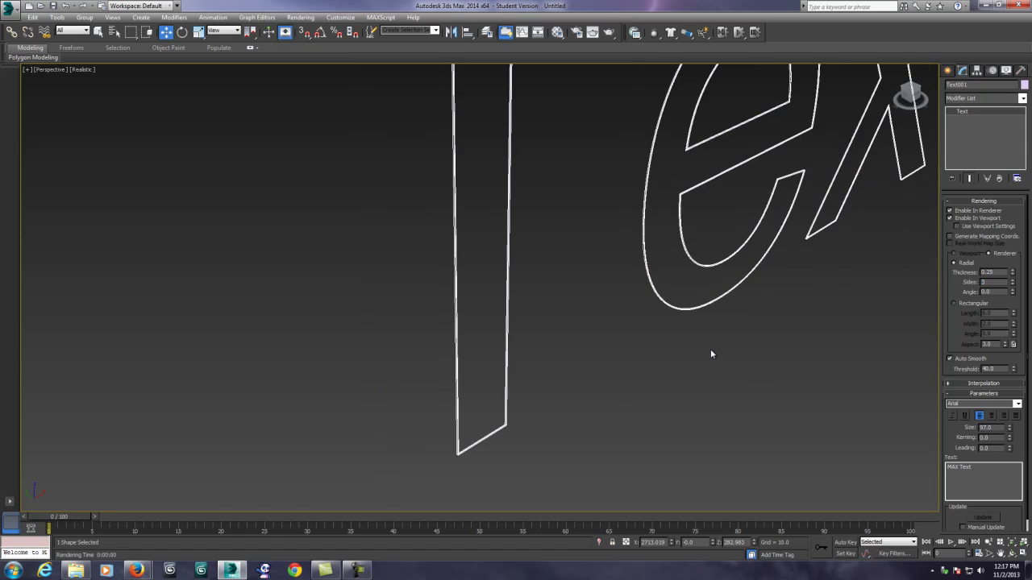
Step: Disable rendering of the MAX Text spline in both the viewport and the renderer
{"action": "scroll", "coordinate": [642, 355], "scroll_direction": "up", "scroll_amount": 4}
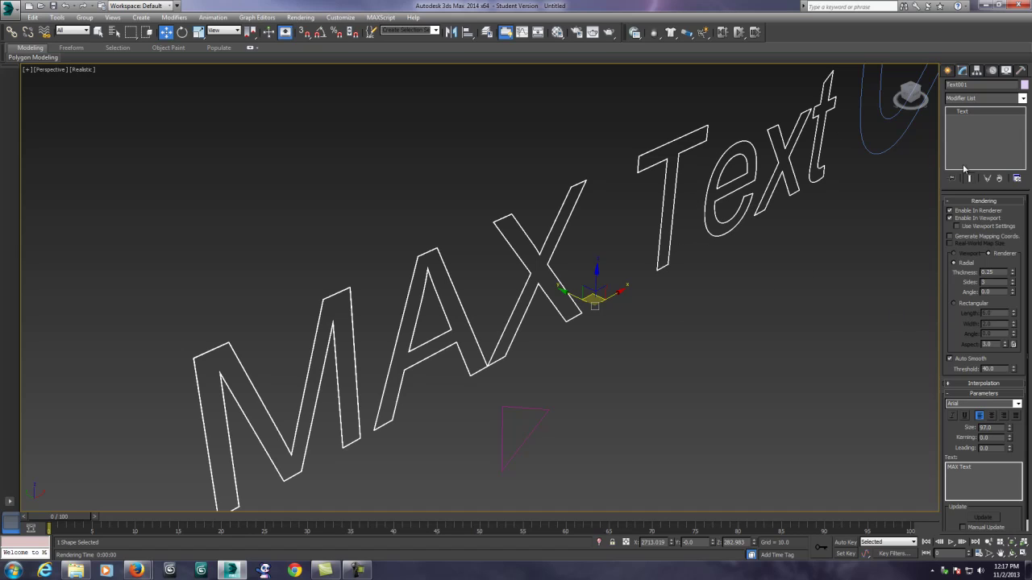
{"action": "left_click", "coordinate": [949, 217]}
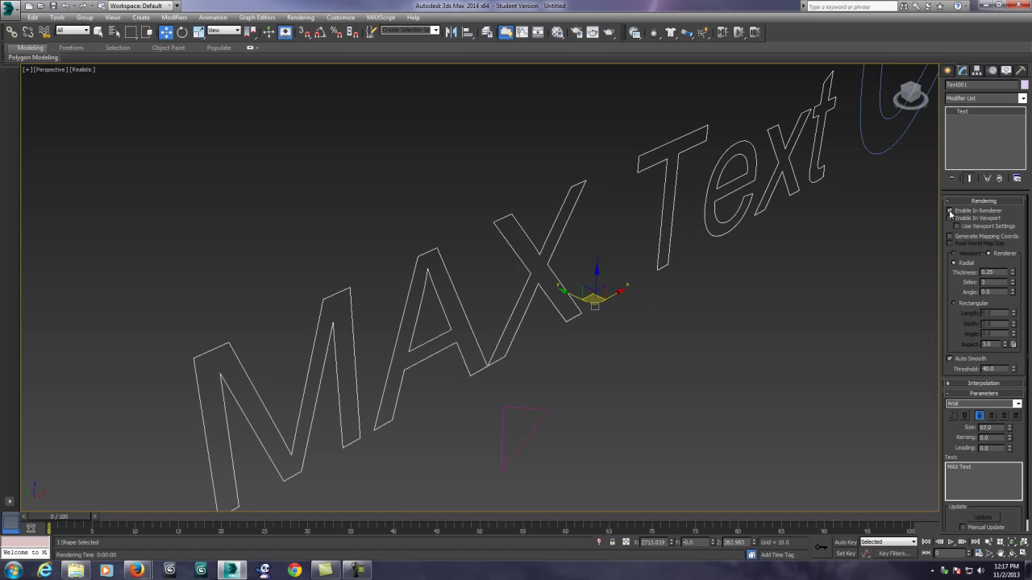
{"action": "left_click", "coordinate": [949, 211]}
Step: Delete the yellow cross-divided rectangle at the far end of the row of shapes
{"action": "middle_click_drag", "start_coordinate": [751, 251], "coordinate": [682, 329]}
{"action": "scroll", "coordinate": [749, 253], "scroll_direction": "down", "scroll_amount": 2}
{"action": "scroll", "coordinate": [674, 328], "scroll_direction": "down", "scroll_amount": 4}
{"action": "scroll", "coordinate": [674, 325], "scroll_direction": "up", "scroll_amount": 3}
{"action": "scroll", "coordinate": [674, 325], "scroll_direction": "down", "scroll_amount": 1}
{"action": "middle_click_drag", "start_coordinate": [719, 281], "coordinate": [663, 309]}
{"action": "scroll", "coordinate": [663, 309], "scroll_direction": "down", "scroll_amount": 3}
{"action": "middle_click_drag", "start_coordinate": [758, 257], "coordinate": [723, 284]}
{"action": "scroll", "coordinate": [722, 284], "scroll_direction": "up", "scroll_amount": 2}
{"action": "scroll", "coordinate": [734, 228], "scroll_direction": "up", "scroll_amount": 2}
{"action": "scroll", "coordinate": [808, 172], "scroll_direction": "up", "scroll_amount": 2}
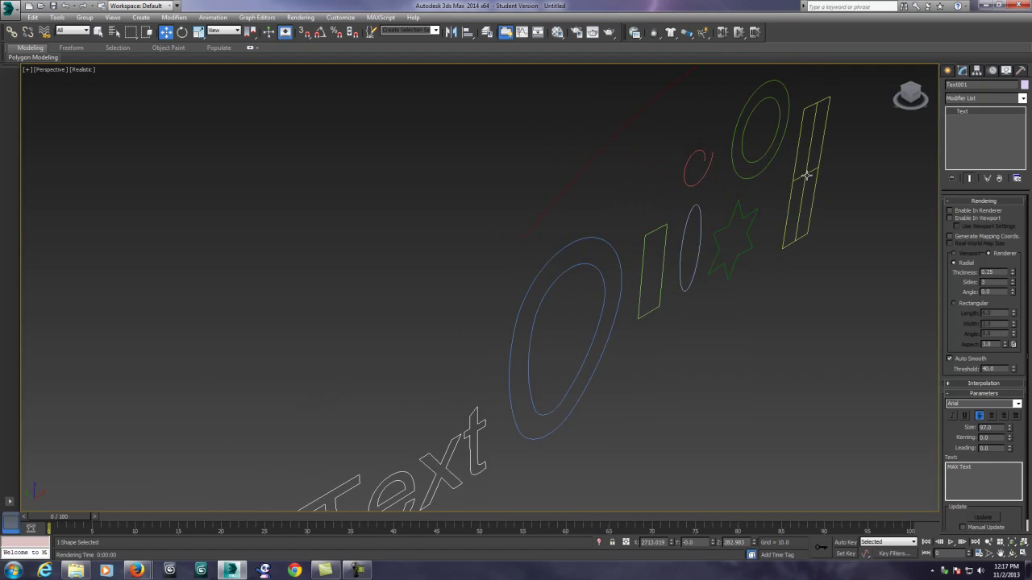
{"action": "left_click", "coordinate": [806, 175]}
{"action": "key", "text": "Delete"}
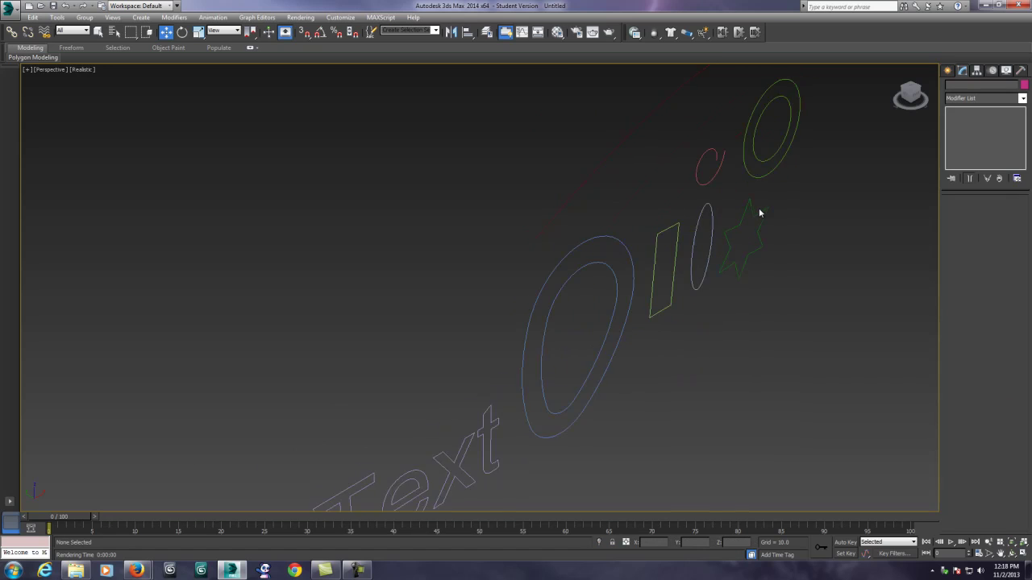
Step: Apply an Extrude modifier to the narrow green rectangle beside the ellipse
{"action": "scroll", "coordinate": [760, 211], "scroll_direction": "up", "scroll_amount": 3}
{"action": "middle_click_drag", "start_coordinate": [760, 212], "coordinate": [677, 282]}
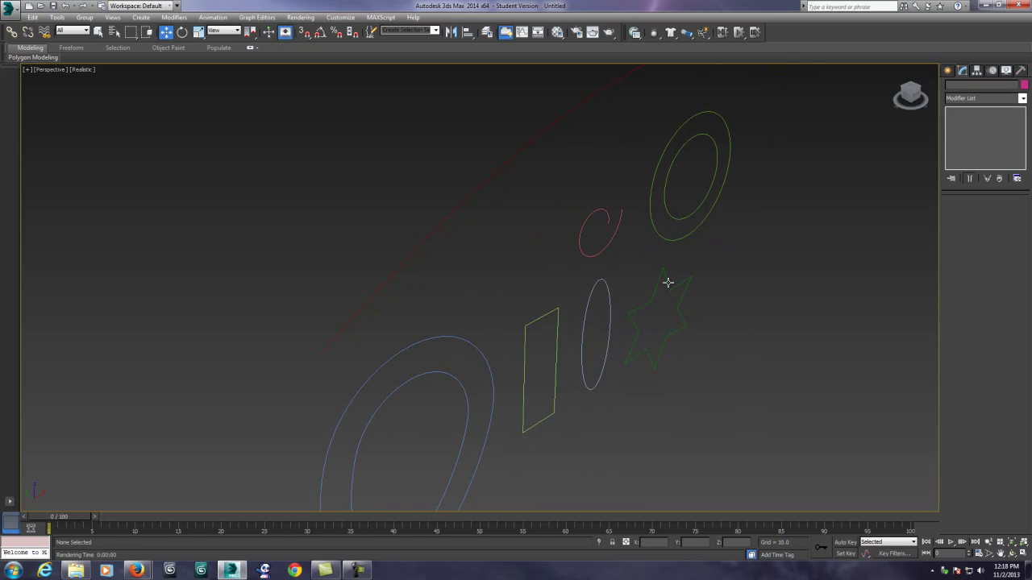
{"action": "left_click", "coordinate": [667, 282]}
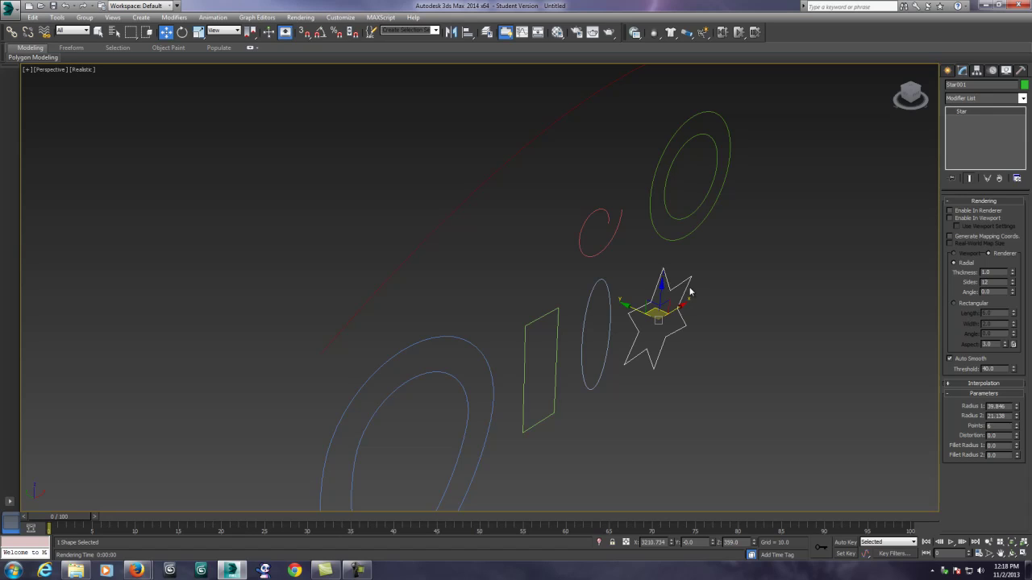
{"action": "scroll", "coordinate": [688, 287], "scroll_direction": "up", "scroll_amount": 1}
{"action": "scroll", "coordinate": [688, 286], "scroll_direction": "down", "scroll_amount": 1}
{"action": "middle_click_drag", "start_coordinate": [576, 311], "coordinate": [676, 223]}
{"action": "scroll", "coordinate": [605, 296], "scroll_direction": "up", "scroll_amount": 2}
{"action": "left_click", "coordinate": [569, 318]}
{"action": "scroll", "coordinate": [693, 238], "scroll_direction": "up", "scroll_amount": 1}
{"action": "scroll", "coordinate": [649, 302], "scroll_direction": "up", "scroll_amount": 1}
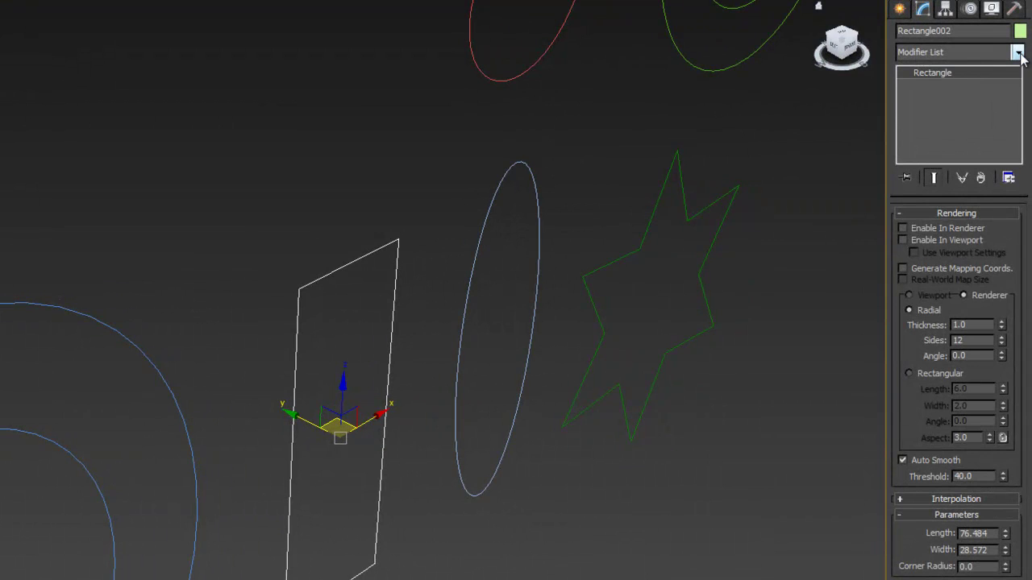
{"action": "left_click", "coordinate": [1018, 52]}
{"action": "mouse_move", "coordinate": [1021, 95]}
{"action": "left_mouse_down"}
{"action": "mouse_move", "coordinate": [1018, 494]}
{"action": "mouse_move", "coordinate": [1018, 100]}
{"action": "left_mouse_up"}
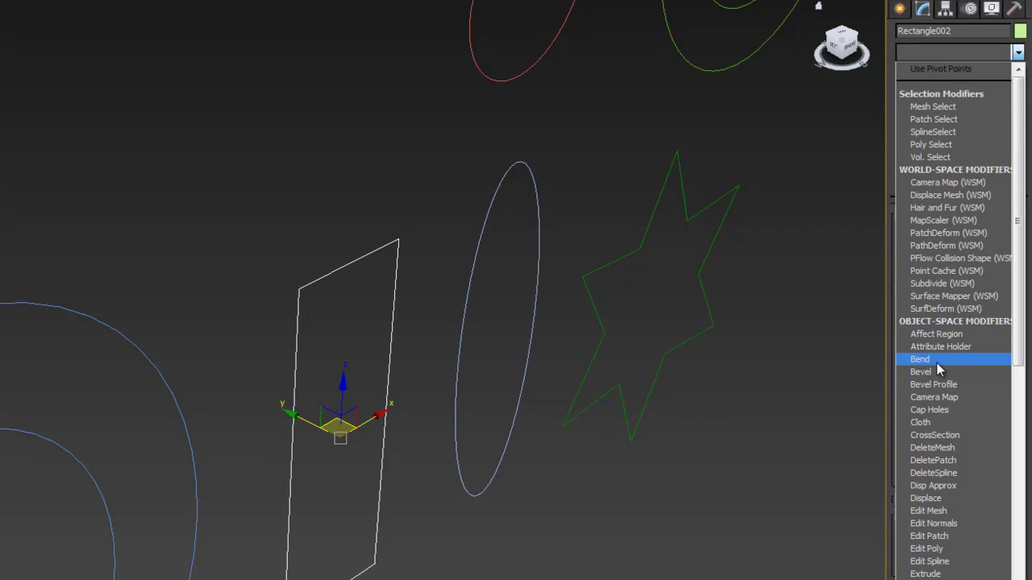
{"action": "left_click", "coordinate": [934, 574]}
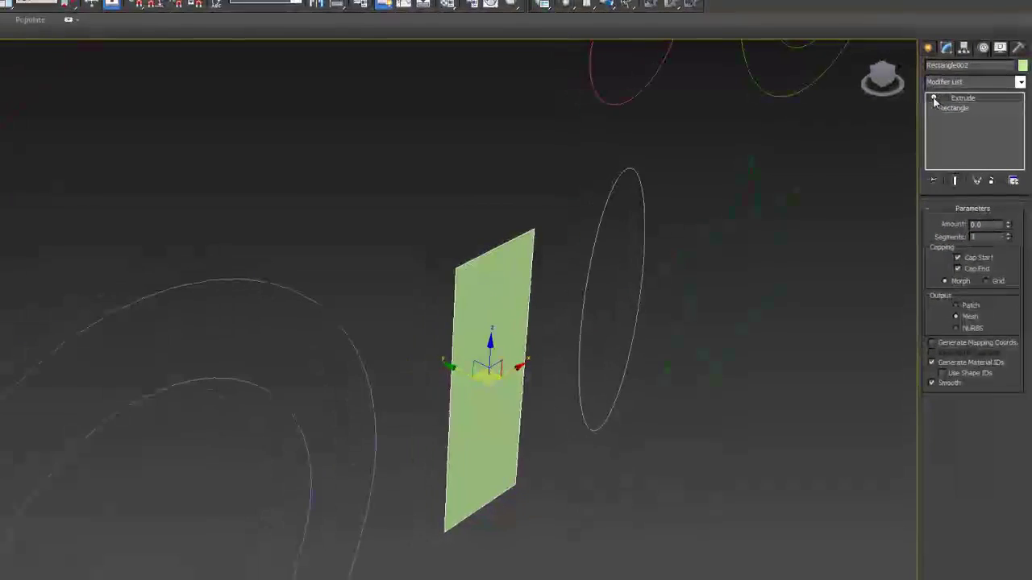
Step: Toggle the Extrude modifier off and on to compare the rectangle with and without it
{"action": "left_click", "coordinate": [773, 202]}
{"action": "left_click", "coordinate": [933, 98]}
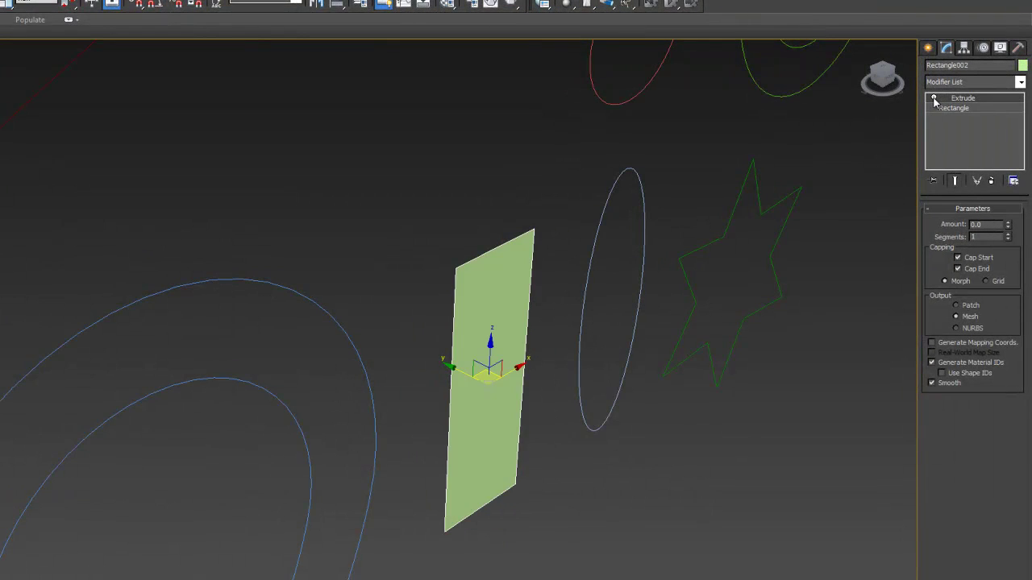
{"action": "left_click", "coordinate": [933, 99]}
{"action": "left_click", "coordinate": [933, 98]}
{"action": "left_click", "coordinate": [933, 98]}
{"action": "left_click", "coordinate": [934, 99]}
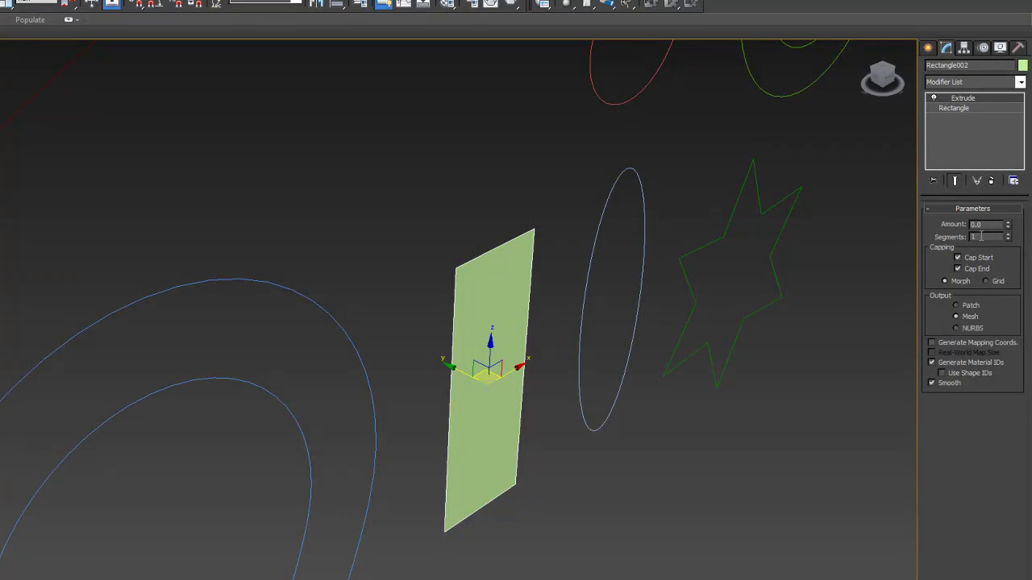
Step: Set the rectangle's Extrude amount to 15 and its segments to 3
{"action": "left_click", "coordinate": [1007, 223]}
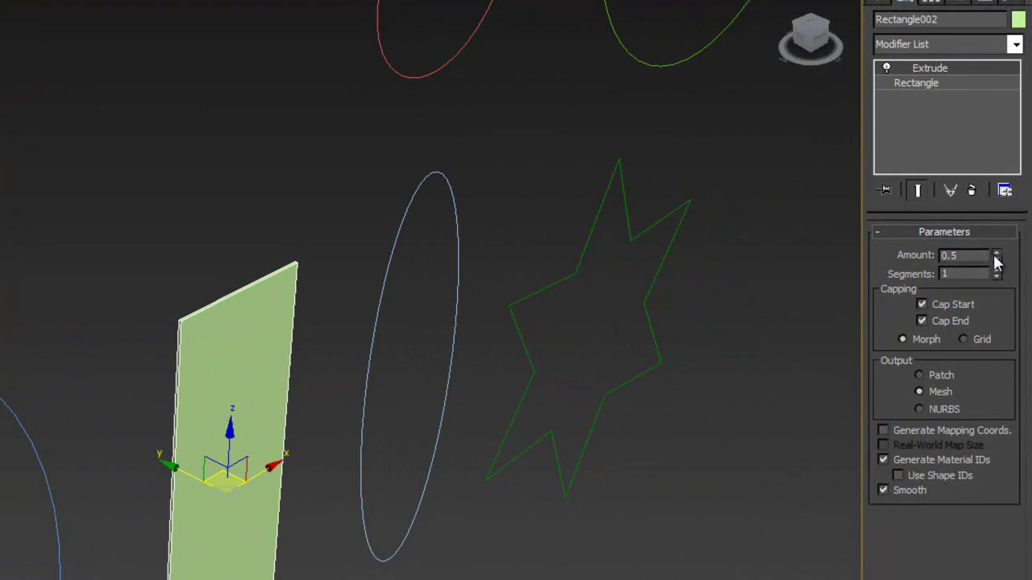
{"action": "left_click_drag", "start_coordinate": [996, 259], "coordinate": [990, 199]}
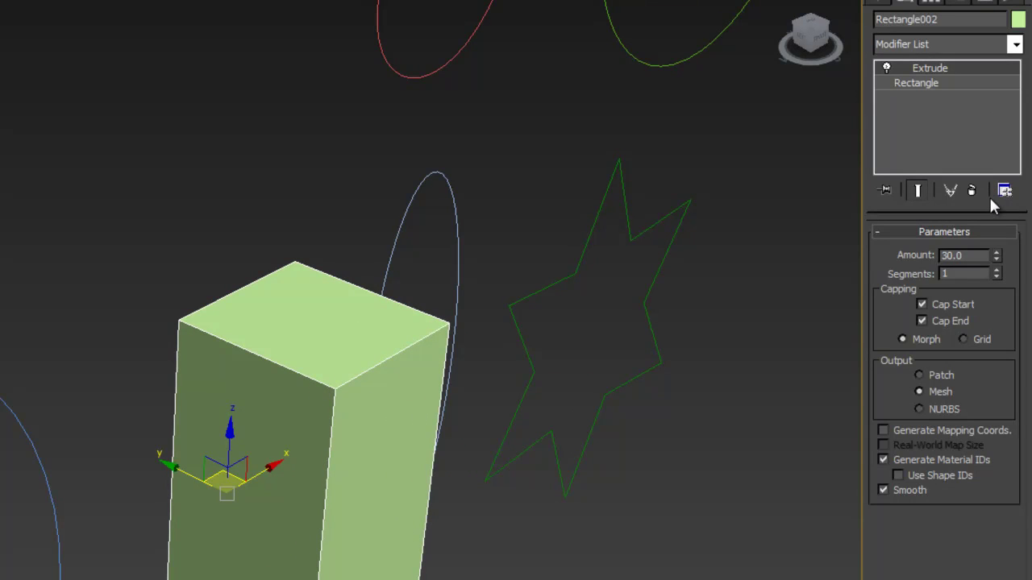
{"action": "left_click_drag", "start_coordinate": [980, 255], "coordinate": [863, 261]}
{"action": "type", "text": "15"}
{"action": "key", "text": "Return"}
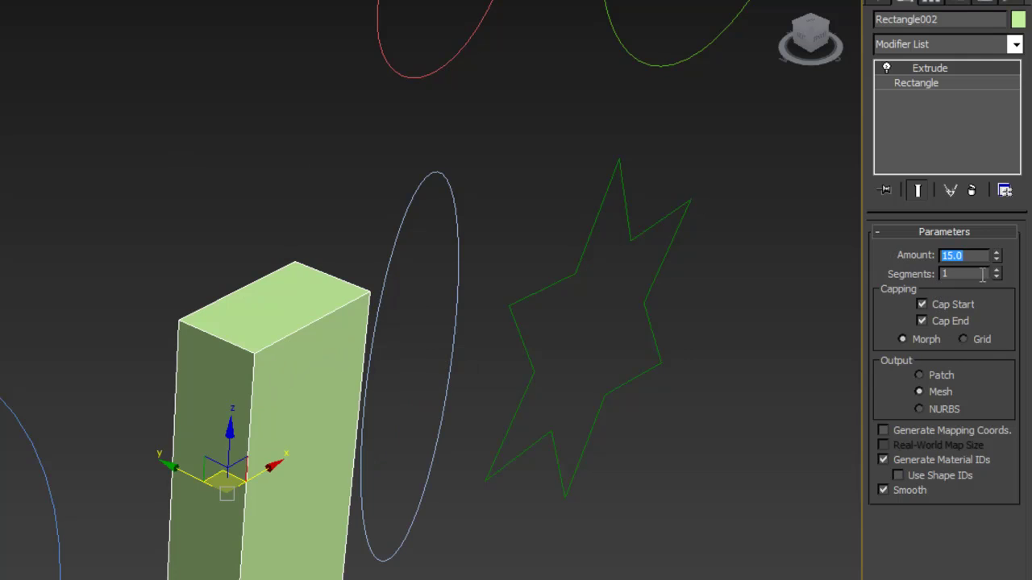
{"action": "left_click_drag", "start_coordinate": [997, 271], "coordinate": [996, 266]}
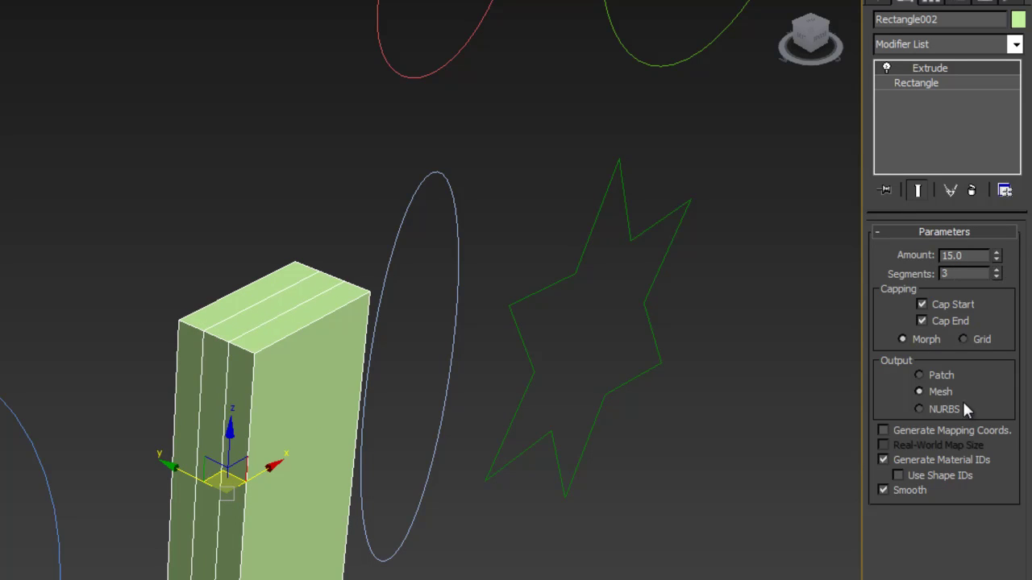
Step: Resize the green block's underlying rectangle and round its corners while keeping the Extrude modifier above it
{"action": "middle_click_drag", "start_coordinate": [450, 579], "coordinate": [432, 569]}
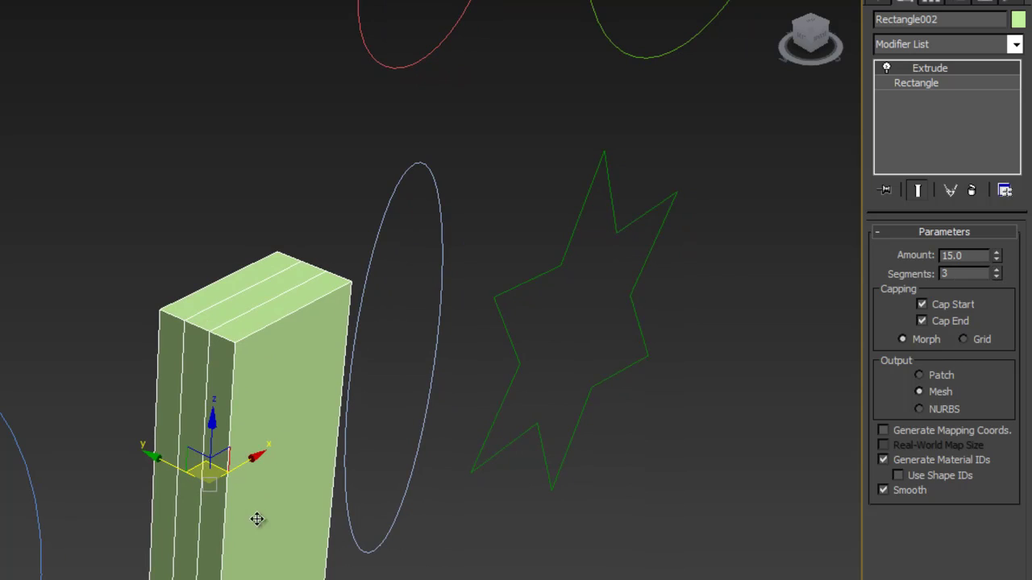
{"action": "left_click", "coordinate": [908, 84]}
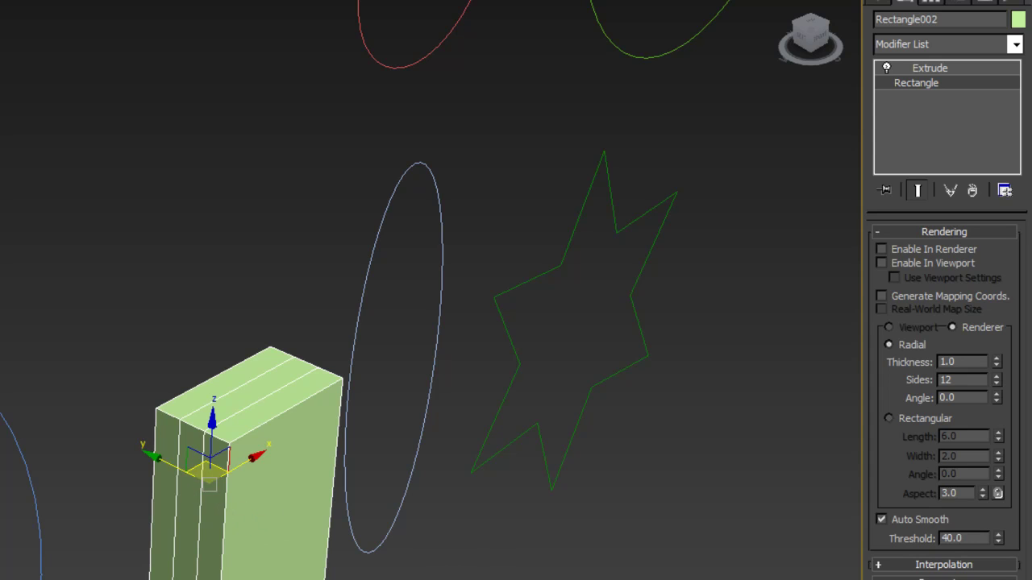
{"action": "mouse_move", "coordinate": [999, 579]}
{"action": "left_mouse_down"}
{"action": "mouse_move", "coordinate": [999, 490]}
{"action": "mouse_move", "coordinate": [1000, 567]}
{"action": "left_mouse_up"}
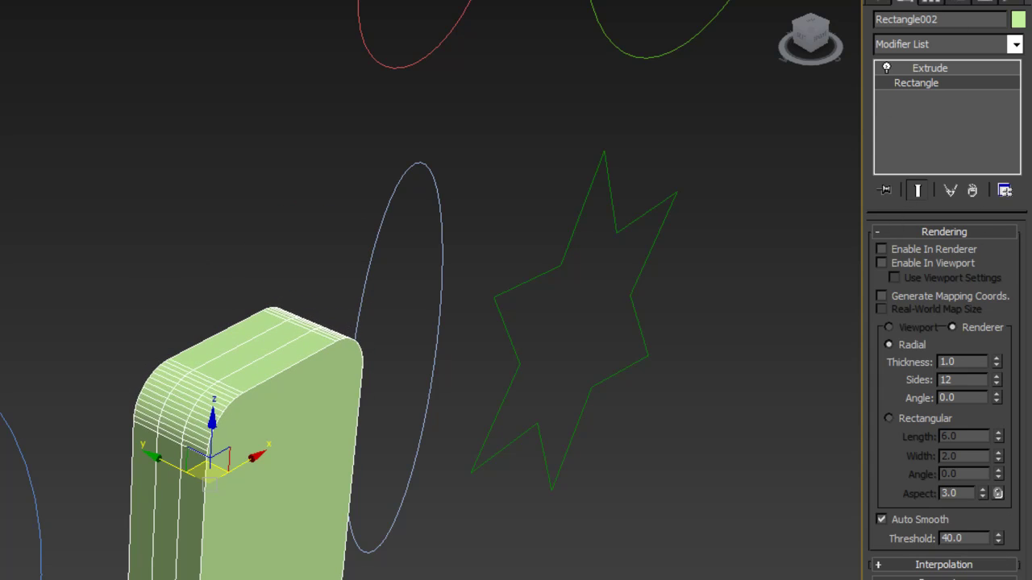
Step: Increase the Extrude amount of the rounded rectangle to make a deeper block, and deselect it
{"action": "left_click", "coordinate": [934, 68]}
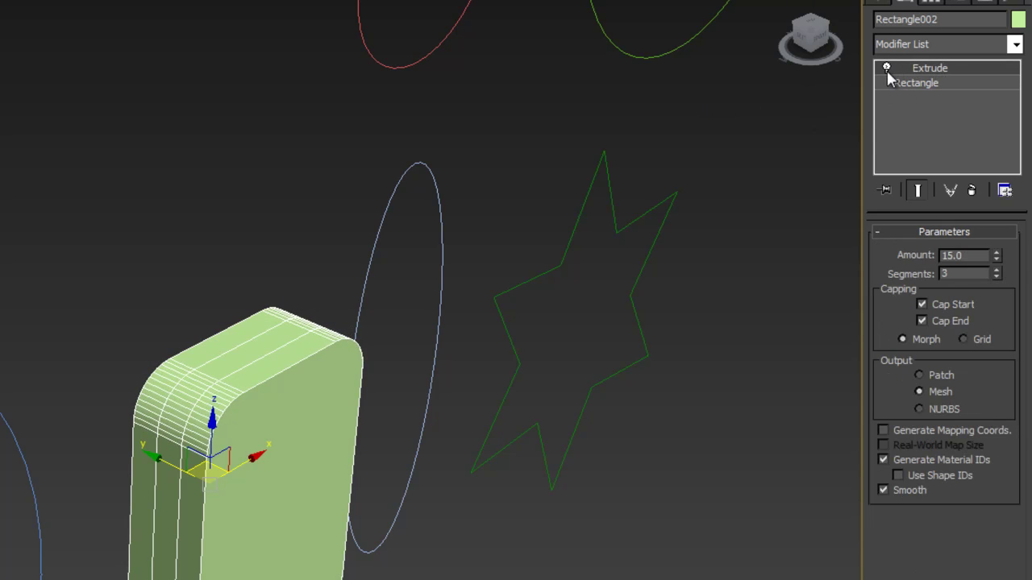
{"action": "left_click_drag", "start_coordinate": [996, 255], "coordinate": [994, 230]}
{"action": "mouse_move", "coordinate": [998, 276]}
{"action": "left_mouse_down"}
{"action": "mouse_move", "coordinate": [995, 242]}
{"action": "mouse_move", "coordinate": [983, 278]}
{"action": "mouse_move", "coordinate": [983, 268]}
{"action": "left_mouse_up"}
{"action": "left_click", "coordinate": [486, 442]}
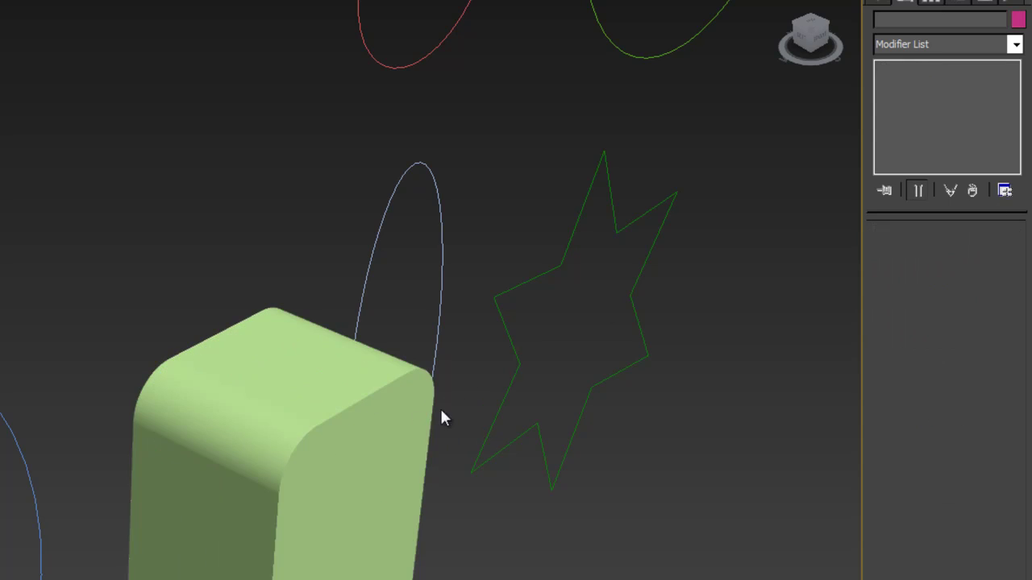
Step: Select the dark red arc line in the Front view to examine its vertex sub-object option
{"action": "middle_click_drag", "start_coordinate": [421, 421], "coordinate": [405, 327]}
{"action": "scroll", "coordinate": [404, 327], "scroll_direction": "down", "scroll_amount": 10}
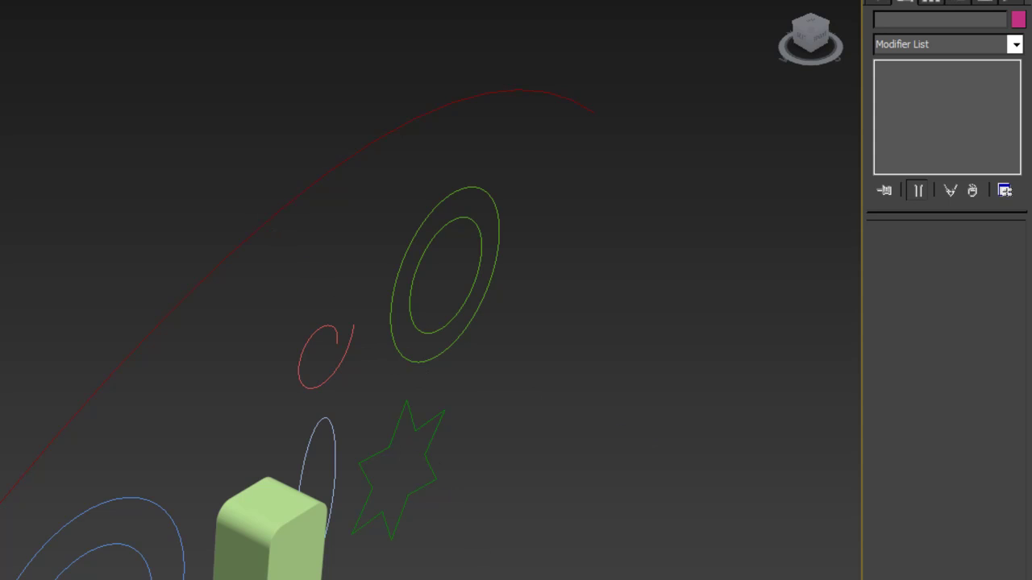
{"action": "key", "text": "alt+w"}
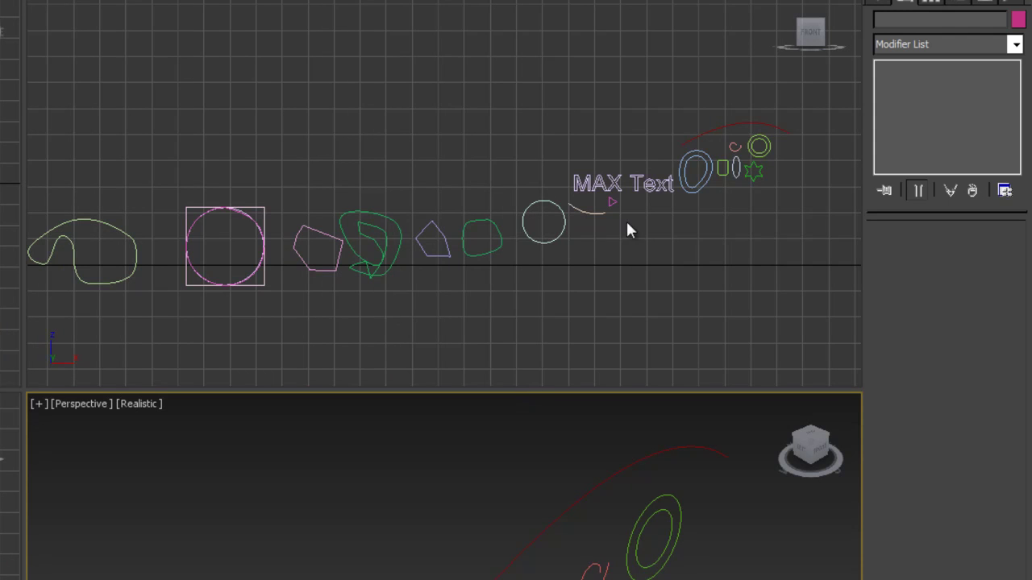
{"action": "scroll", "coordinate": [619, 223], "scroll_direction": "up", "scroll_amount": 5}
{"action": "scroll", "coordinate": [551, 217], "scroll_direction": "up", "scroll_amount": 3}
{"action": "middle_click_drag", "start_coordinate": [703, 44], "coordinate": [406, 225]}
{"action": "middle_click_drag", "start_coordinate": [549, 63], "coordinate": [408, 227]}
{"action": "left_click", "coordinate": [476, 140]}
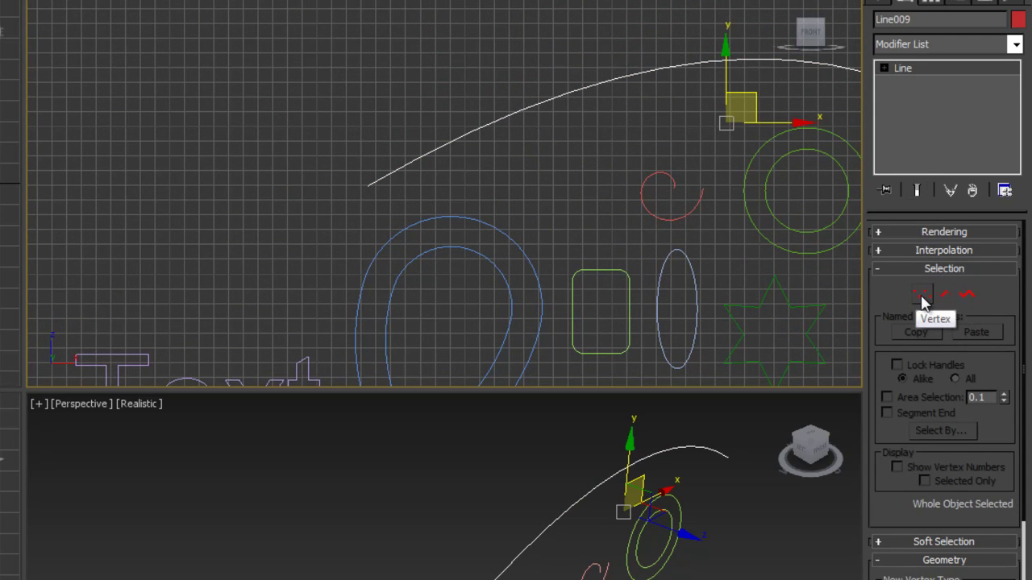
Step: Add an Edit Spline modifier to the MAX Text shape in the maximized Front view
{"action": "middle_click_drag", "start_coordinate": [363, 213], "coordinate": [570, 120]}
{"action": "left_click", "coordinate": [448, 299]}
{"action": "left_click", "coordinate": [443, 304]}
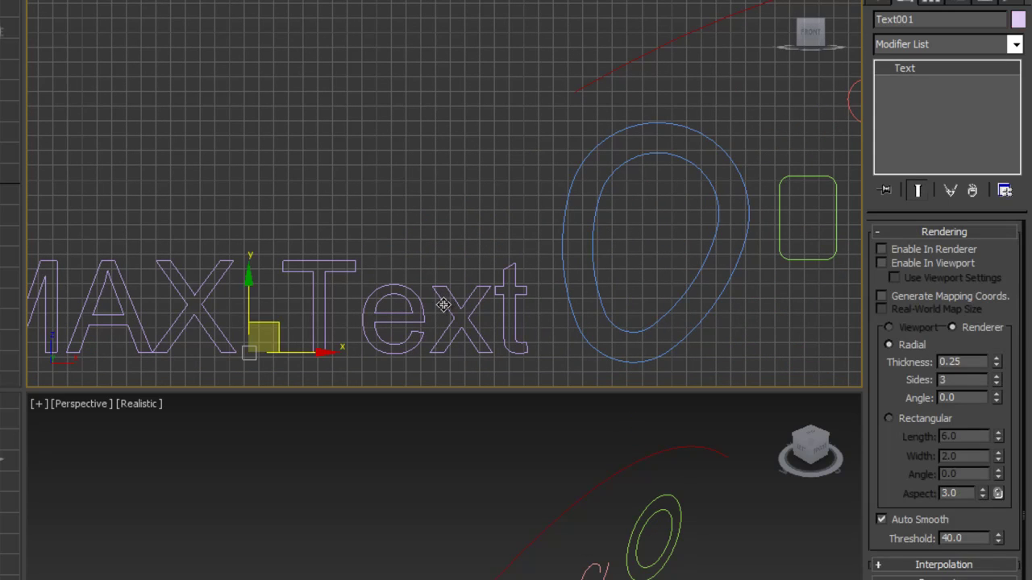
{"action": "scroll", "coordinate": [285, 260], "scroll_direction": "up", "scroll_amount": 3}
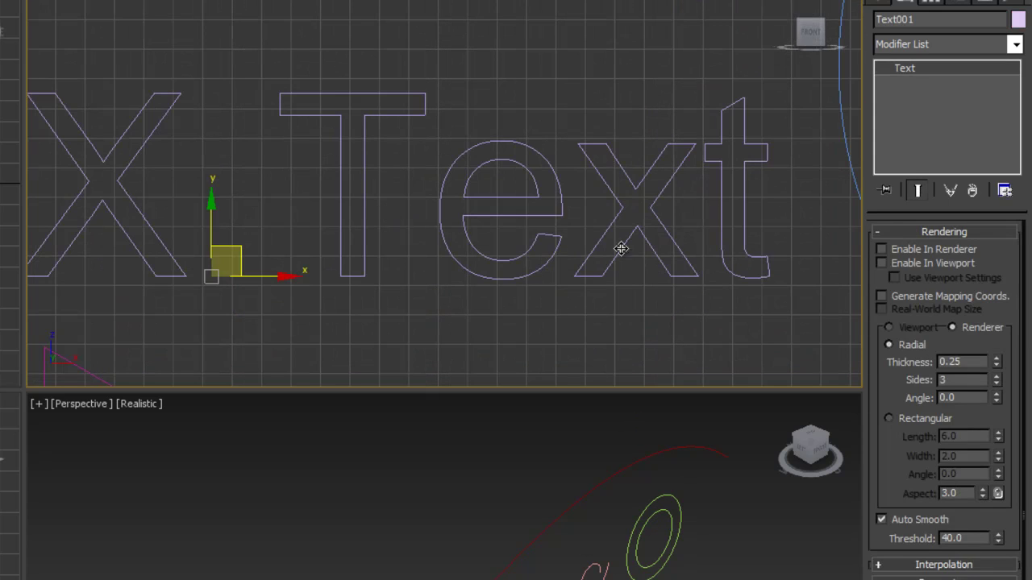
{"action": "scroll", "coordinate": [548, 215], "scroll_direction": "down", "scroll_amount": 2}
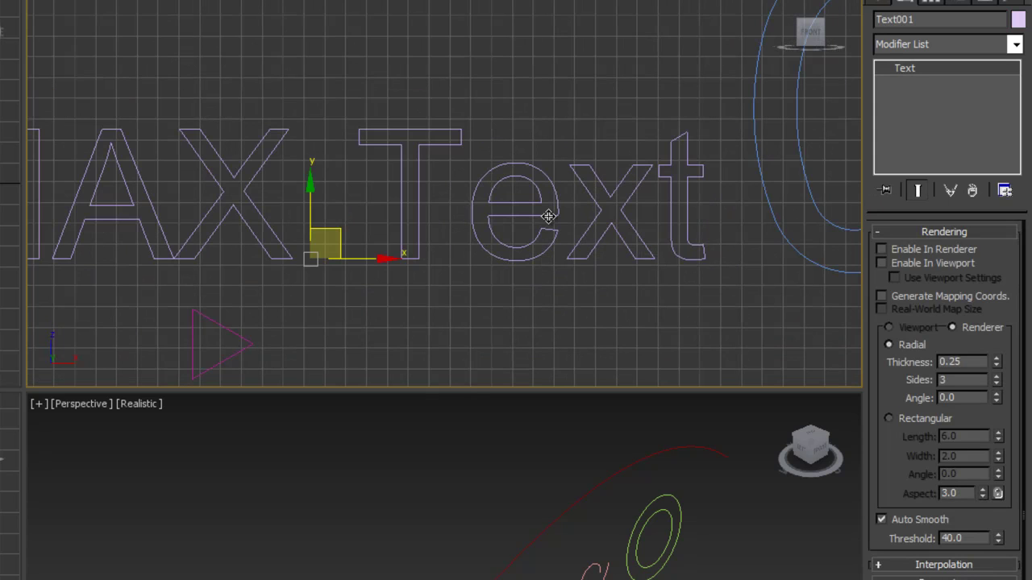
{"action": "middle_click_drag", "start_coordinate": [645, 115], "coordinate": [546, 138]}
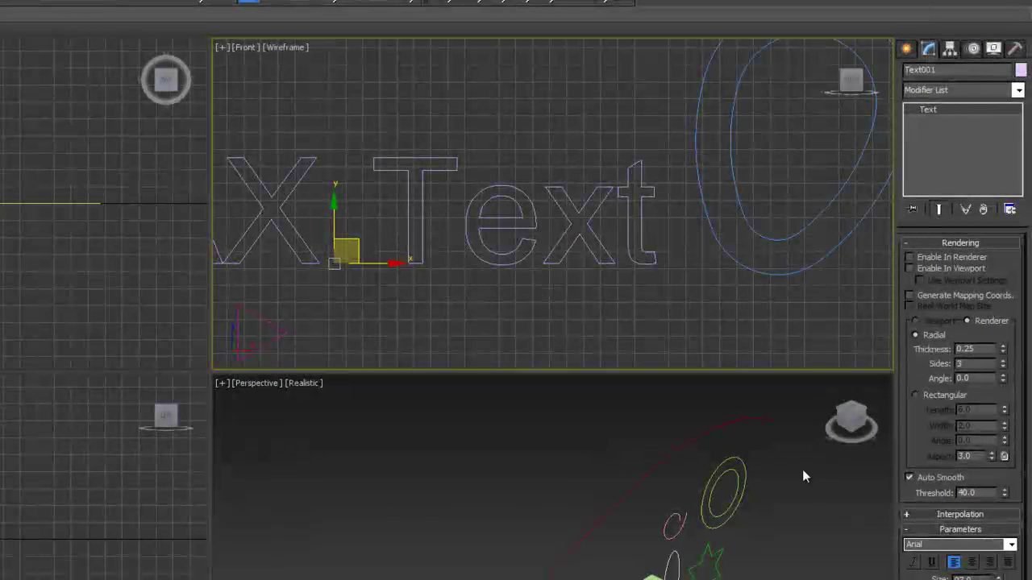
{"action": "key", "text": "alt+w"}
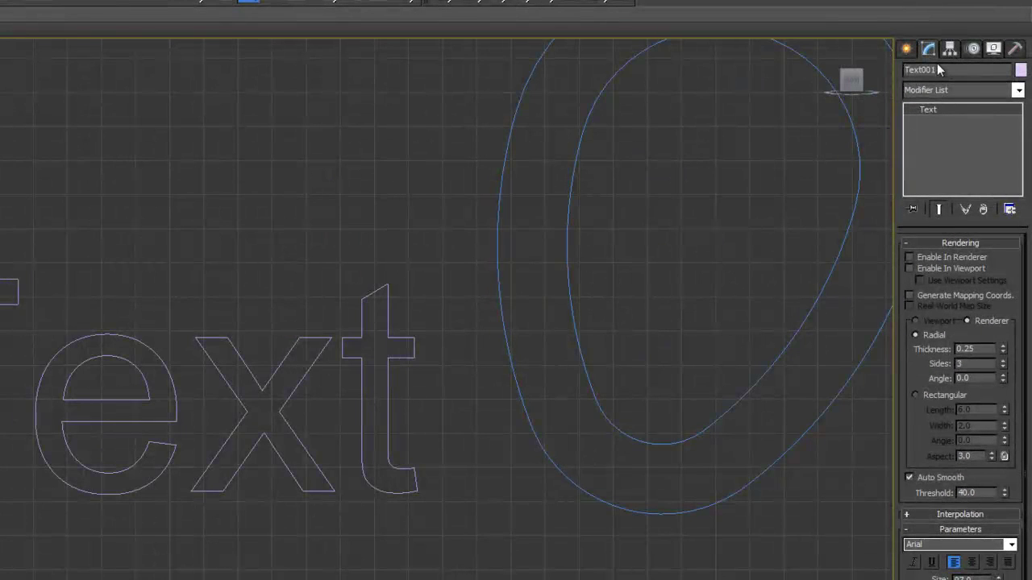
{"action": "left_click", "coordinate": [1017, 90]}
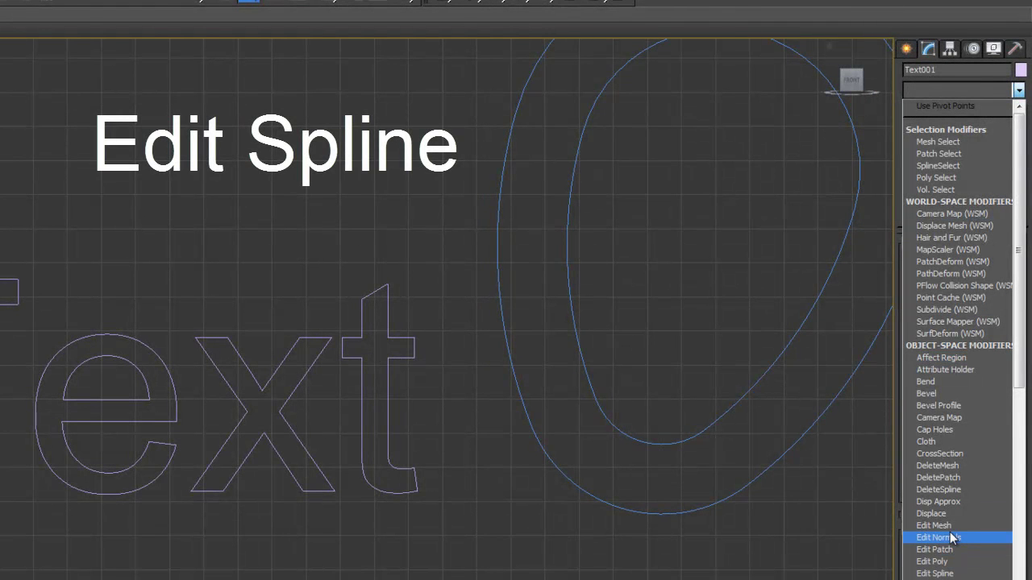
{"action": "left_click", "coordinate": [935, 573]}
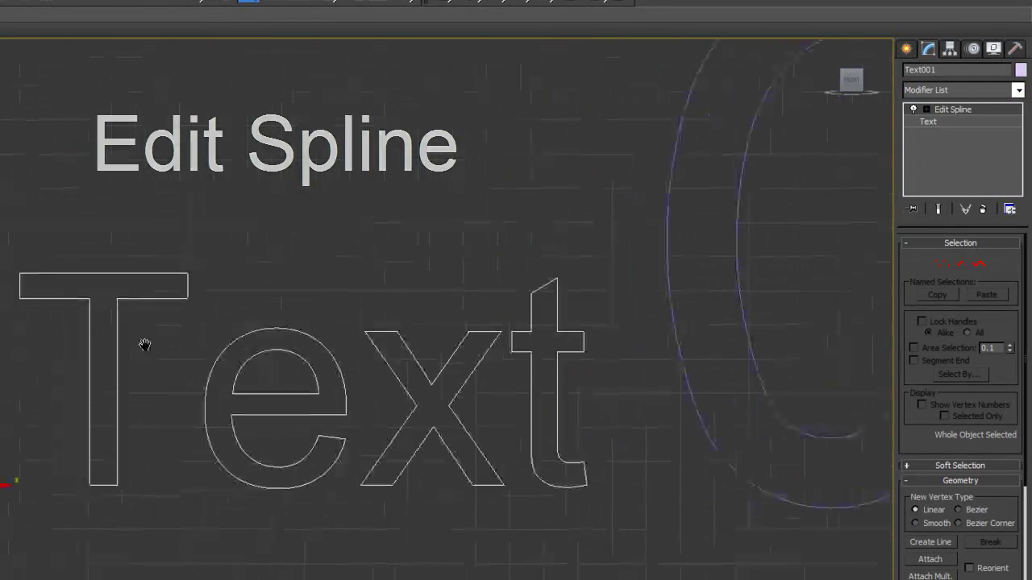
Step: At vertex level, pull the top vertex of the final letter t up and outward into a long spike
{"action": "scroll", "coordinate": [144, 345], "scroll_direction": "up", "scroll_amount": 3}
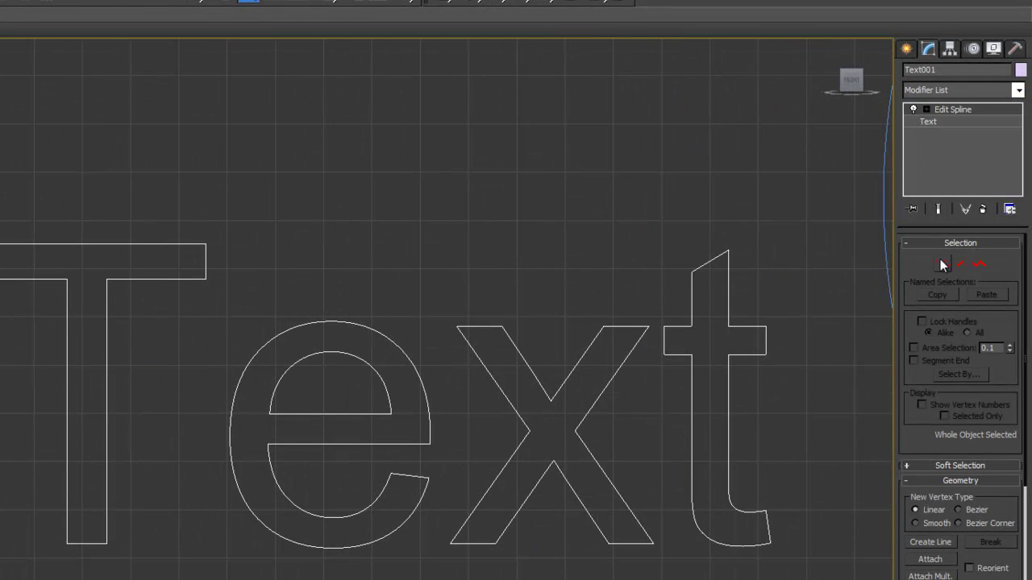
{"action": "left_click", "coordinate": [941, 265]}
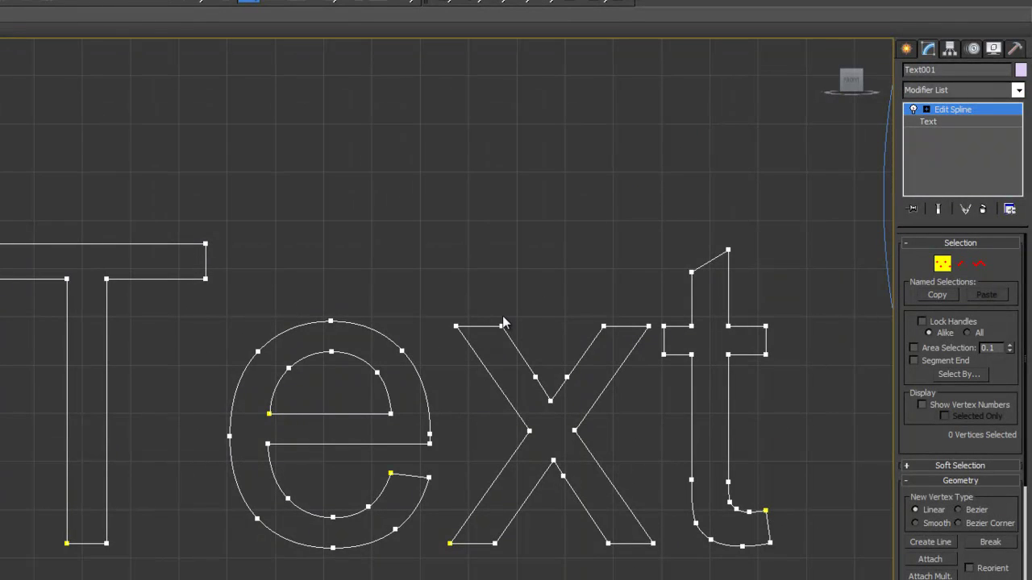
{"action": "middle_click_drag", "start_coordinate": [599, 352], "coordinate": [449, 326]}
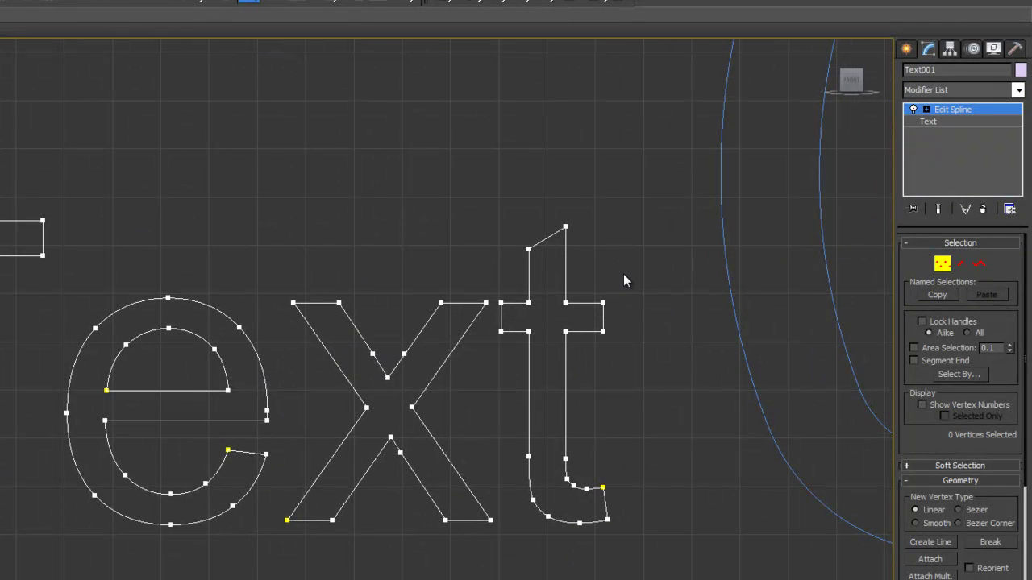
{"action": "left_click_drag", "start_coordinate": [549, 253], "coordinate": [549, 252]}
{"action": "middle_click_drag", "start_coordinate": [604, 247], "coordinate": [604, 406]}
{"action": "left_click_drag", "start_coordinate": [587, 356], "coordinate": [659, 190]}
{"action": "middle_click_drag", "start_coordinate": [428, 320], "coordinate": [551, 191]}
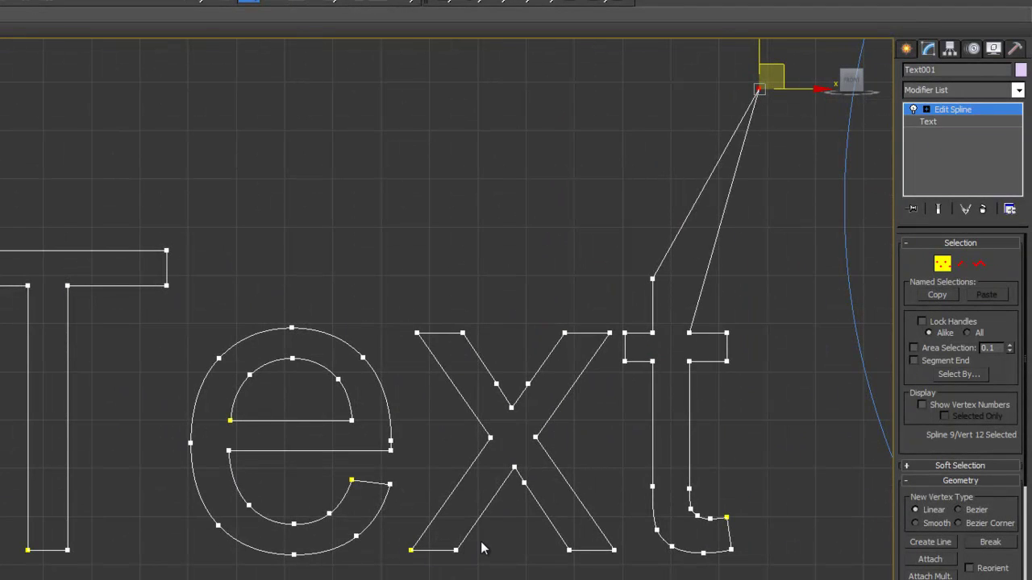
Step: Move the two lower-left vertices of the letter x down and to the left to form a long tail
{"action": "left_click_drag", "start_coordinate": [482, 541], "coordinate": [402, 573]}
{"action": "scroll", "coordinate": [402, 574], "scroll_direction": "down", "scroll_amount": 2}
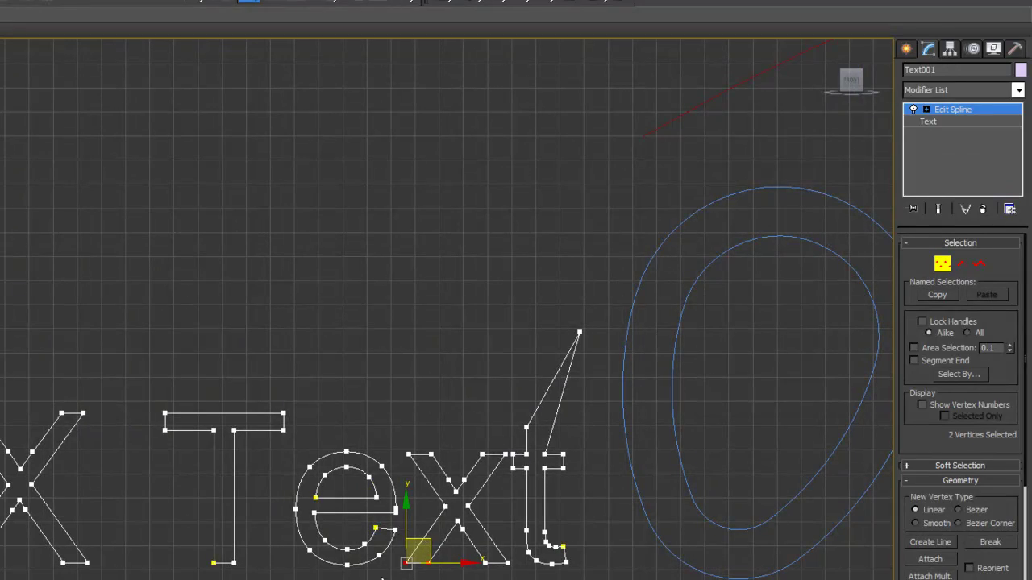
{"action": "left_click_drag", "start_coordinate": [475, 557], "coordinate": [424, 521]}
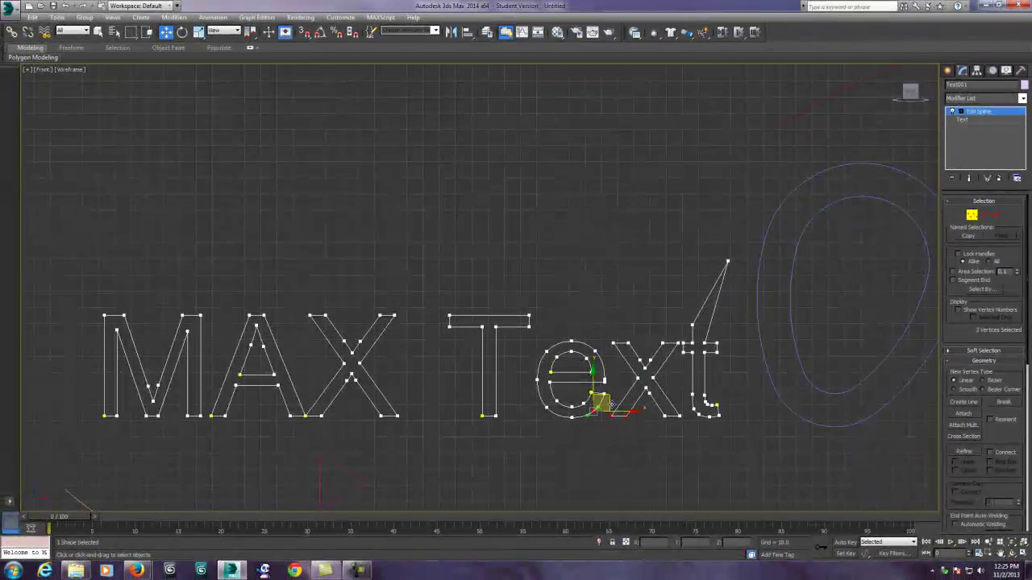
{"action": "left_click", "coordinate": [610, 430]}
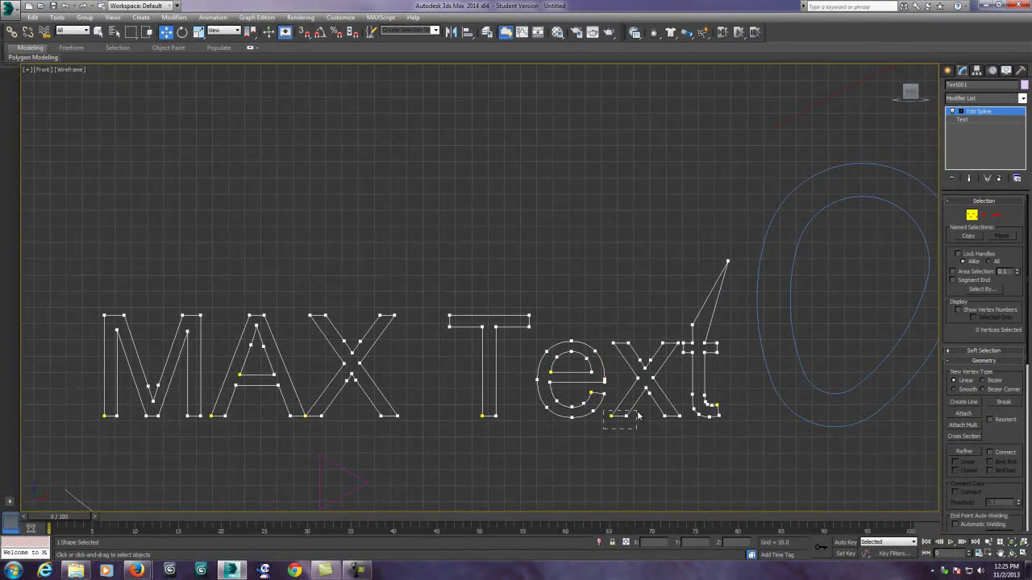
{"action": "left_click_drag", "start_coordinate": [638, 416], "coordinate": [562, 456]}
Step: Extend the capital T's crossbar over the e and x, and move the x's upper-left vertices up and left
{"action": "left_click_drag", "start_coordinate": [545, 305], "coordinate": [708, 333]}
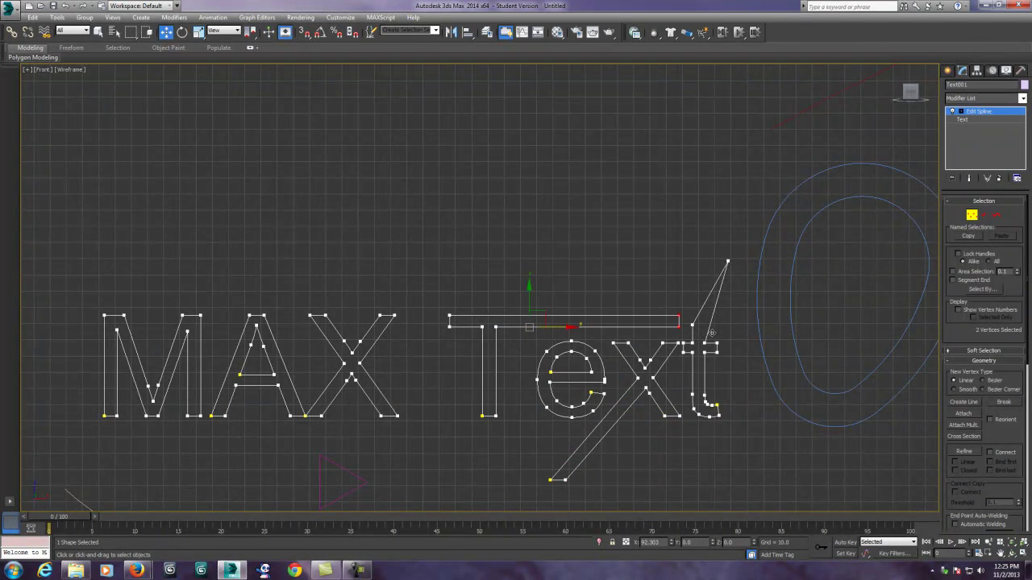
{"action": "scroll", "coordinate": [602, 396], "scroll_direction": "up", "scroll_amount": 4}
{"action": "middle_click_drag", "start_coordinate": [654, 388], "coordinate": [590, 393]}
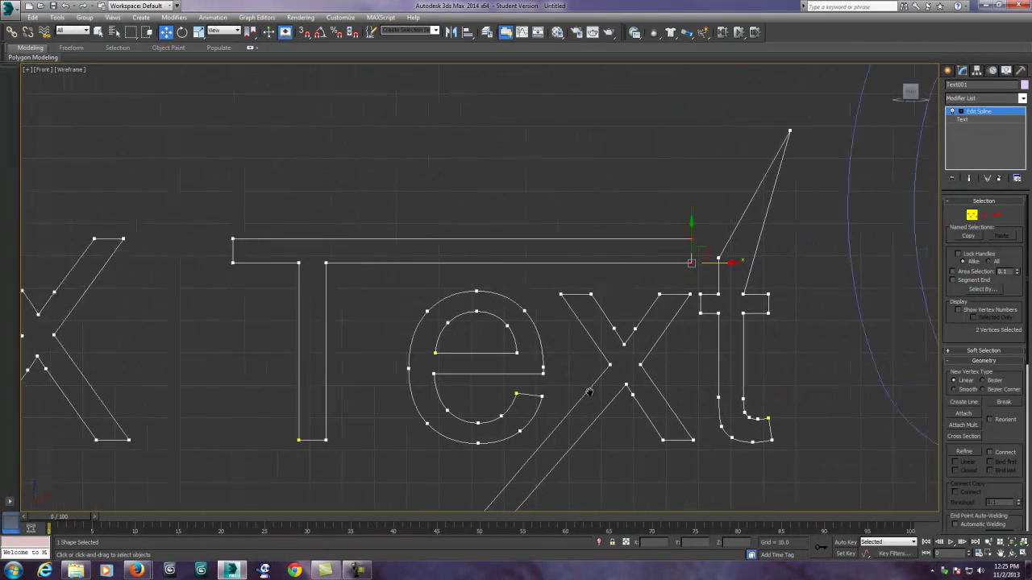
{"action": "left_click_drag", "start_coordinate": [622, 295], "coordinate": [591, 253]}
{"action": "scroll", "coordinate": [607, 341], "scroll_direction": "down", "scroll_amount": 5}
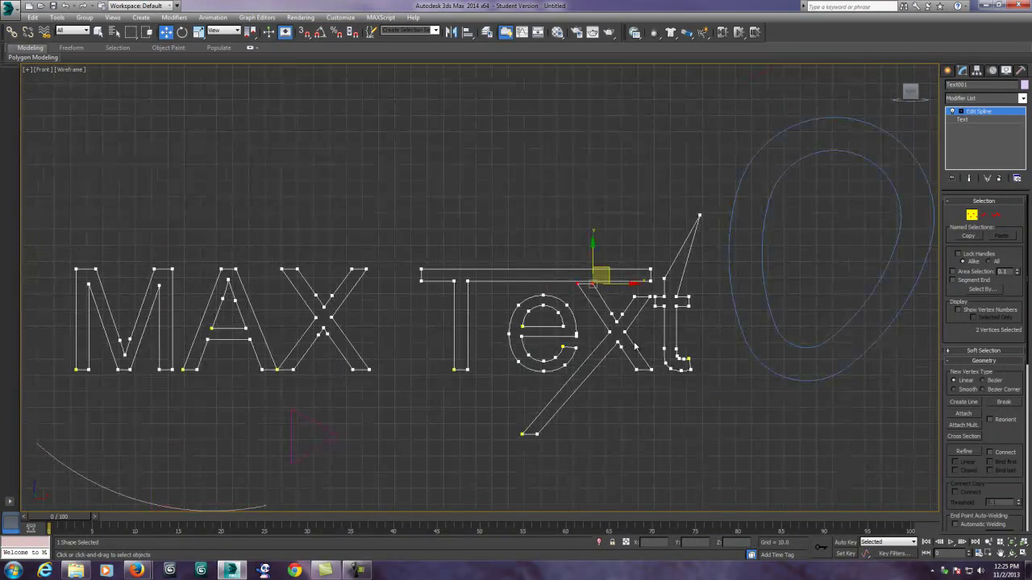
{"action": "scroll", "coordinate": [578, 368], "scroll_direction": "up", "scroll_amount": 3}
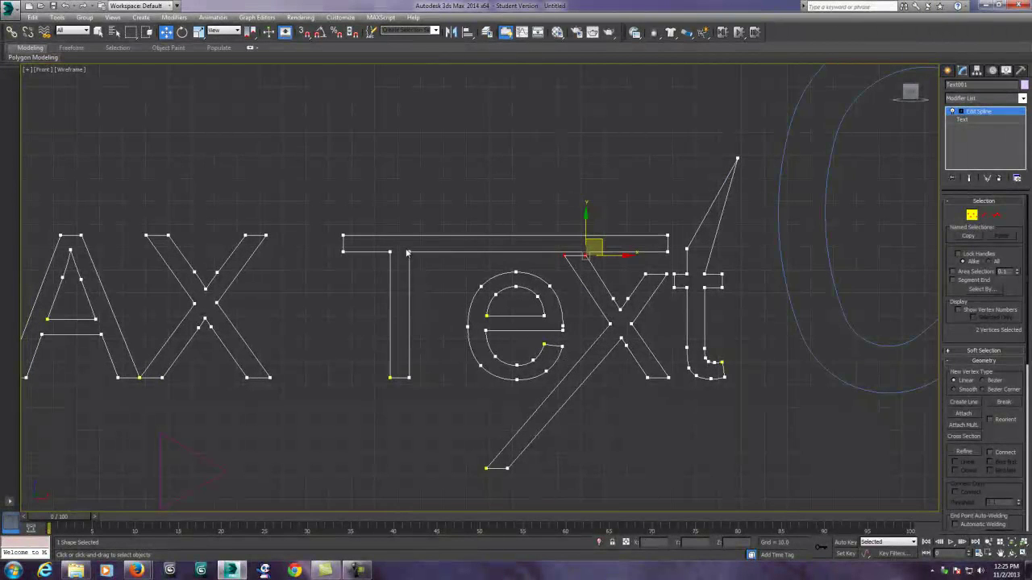
Step: Widen the stem of the capital T by moving its right-hand vertices to the right, and leave vertex level
{"action": "left_click_drag", "start_coordinate": [413, 387], "coordinate": [485, 381]}
{"action": "left_click", "coordinate": [972, 216]}
{"action": "middle_click_drag", "start_coordinate": [705, 383], "coordinate": [622, 358]}
{"action": "scroll", "coordinate": [664, 392], "scroll_direction": "up", "scroll_amount": 2}
{"action": "scroll", "coordinate": [672, 354], "scroll_direction": "down", "scroll_amount": 2}
{"action": "scroll", "coordinate": [654, 373], "scroll_direction": "up", "scroll_amount": 2}
{"action": "scroll", "coordinate": [650, 386], "scroll_direction": "down", "scroll_amount": 2}
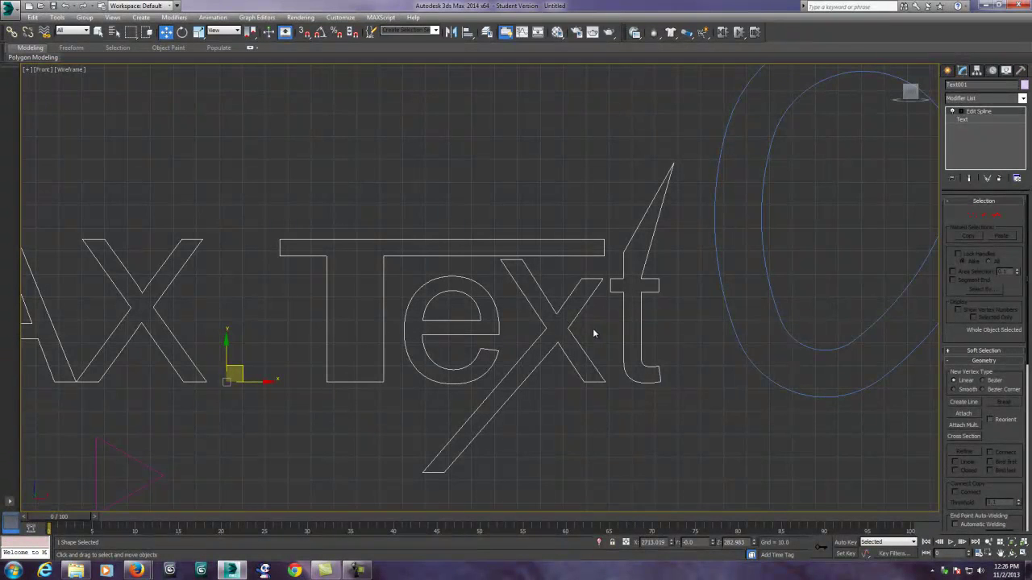
{"action": "scroll", "coordinate": [595, 338], "scroll_direction": "up", "scroll_amount": 2}
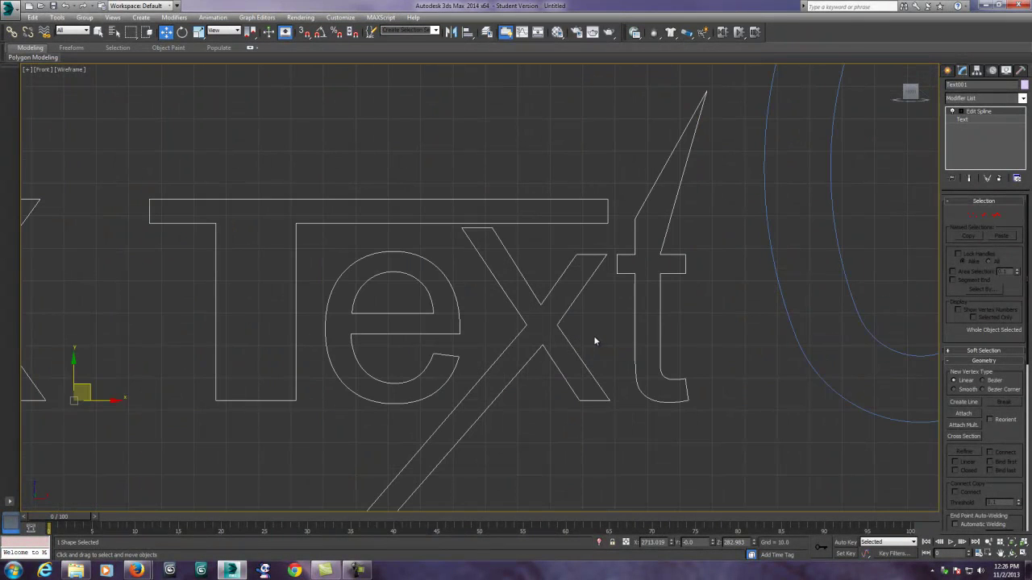
Step: Apply an Extrude modifier to the edited MAX Text shape, shown in the maximized Perspective view
{"action": "left_click", "coordinate": [1023, 554]}
{"action": "left_click", "coordinate": [804, 399]}
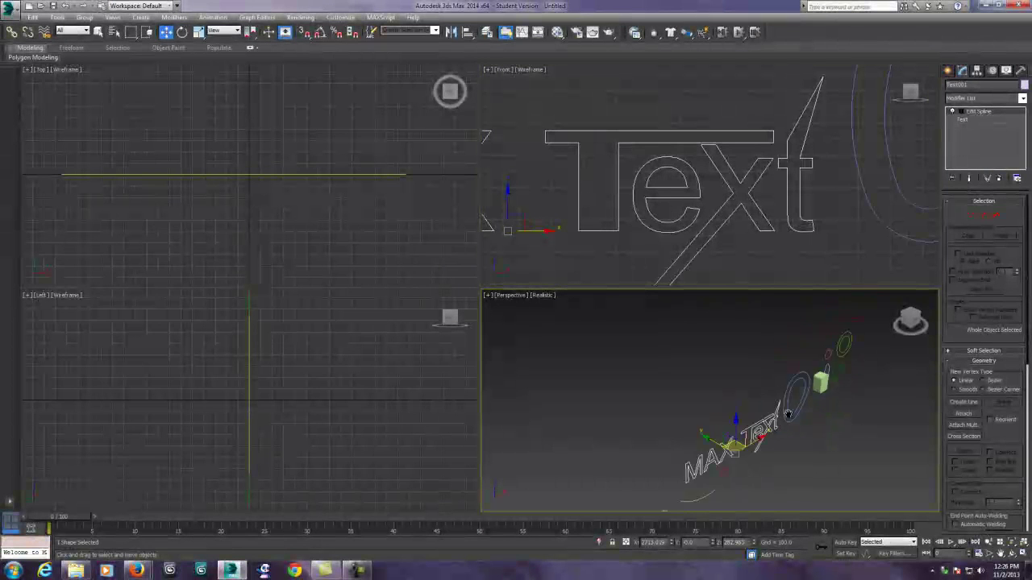
{"action": "scroll", "coordinate": [803, 399], "scroll_direction": "up", "scroll_amount": 6}
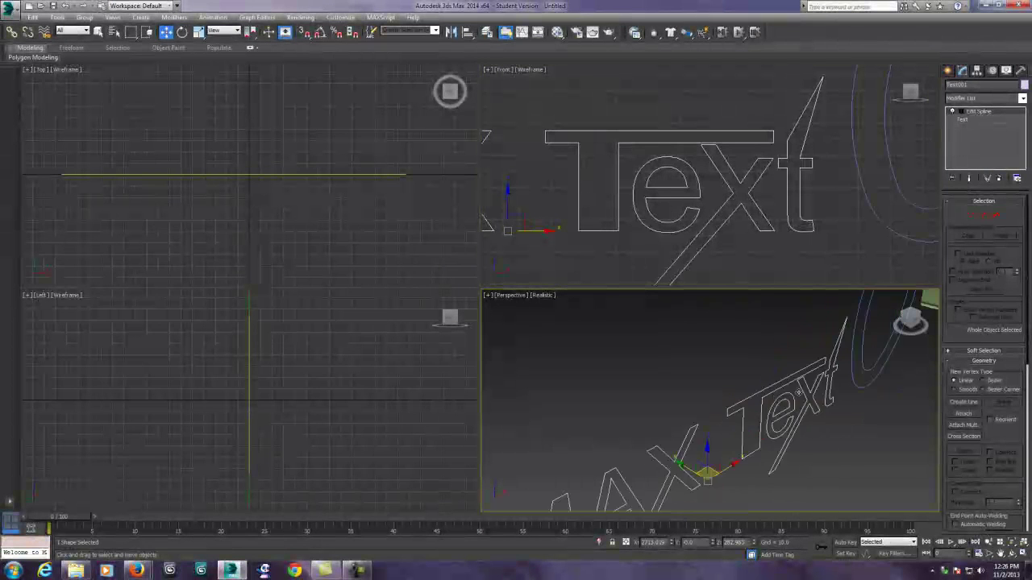
{"action": "left_click", "coordinate": [1022, 553]}
{"action": "scroll", "coordinate": [649, 374], "scroll_direction": "down", "scroll_amount": 2}
{"action": "middle_click_drag", "start_coordinate": [649, 376], "coordinate": [612, 373]}
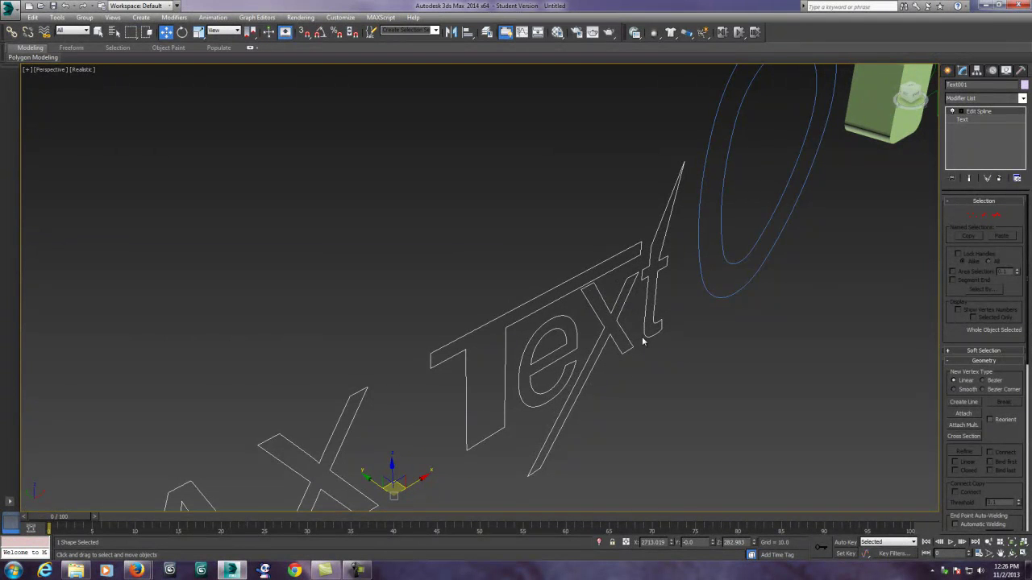
{"action": "middle_click_drag", "start_coordinate": [642, 342], "coordinate": [531, 362], "text": "alt"}
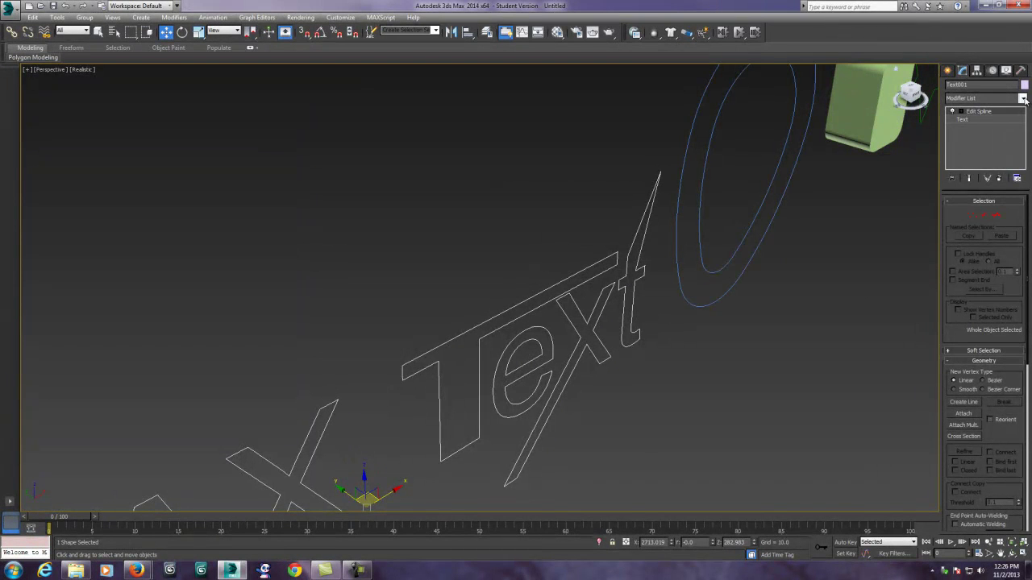
{"action": "left_click", "coordinate": [1023, 98]}
{"action": "left_click", "coordinate": [972, 436]}
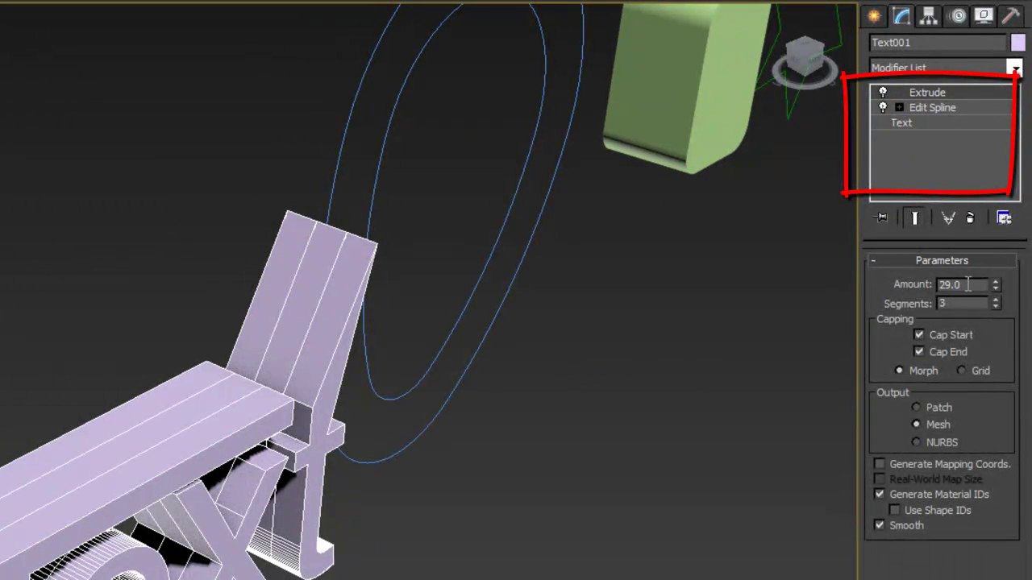
Step: Reduce the text's Extrude amount to 6.5
{"action": "left_click_drag", "start_coordinate": [995, 288], "coordinate": [986, 330]}
{"action": "scroll", "coordinate": [341, 414], "scroll_direction": "up", "scroll_amount": 5}
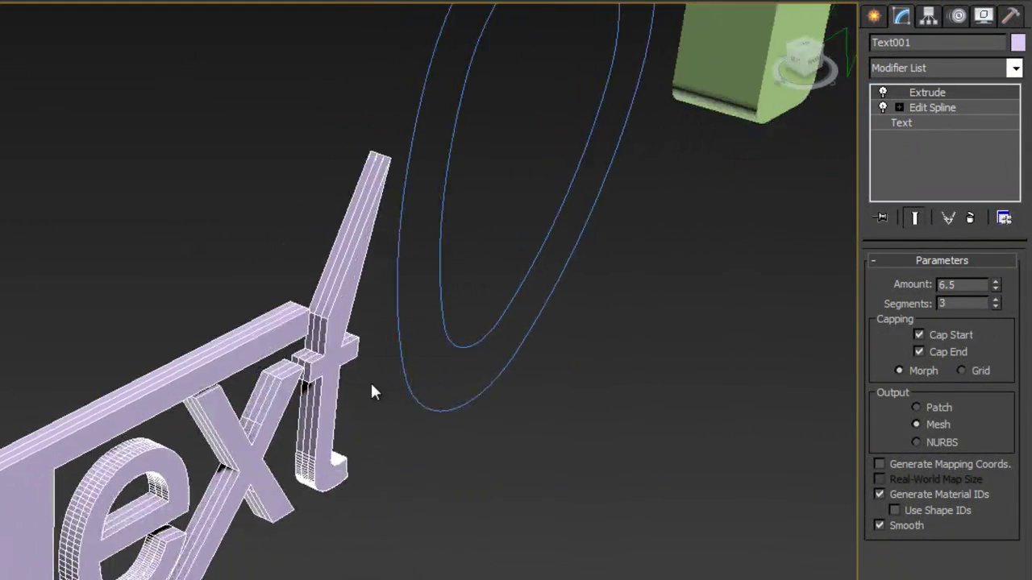
{"action": "middle_click_drag", "start_coordinate": [256, 406], "coordinate": [391, 326]}
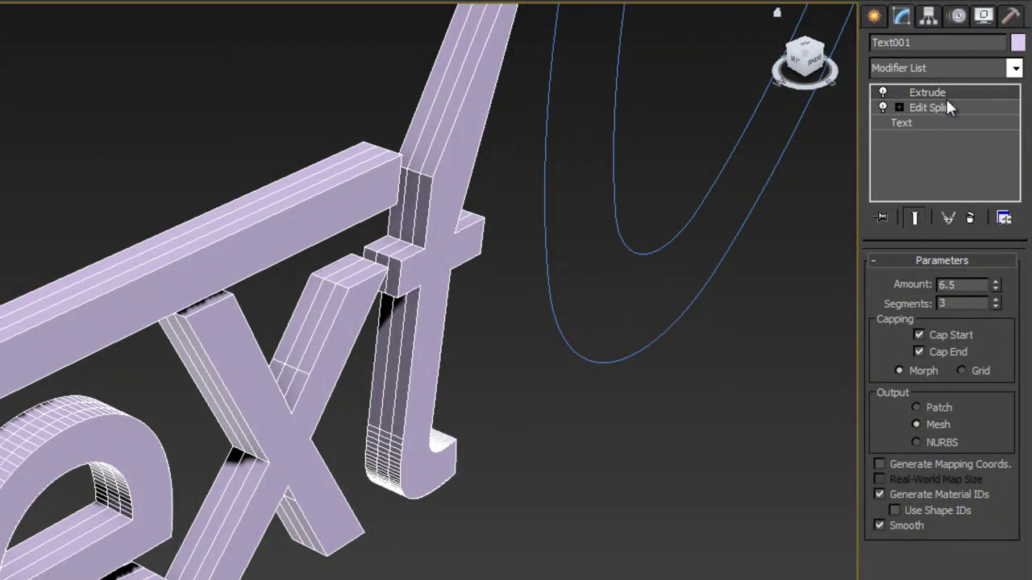
Step: Delete the Extrude modifier from the MAX Text shape and keep the edited text spline selected
{"action": "right_click", "coordinate": [925, 92]}
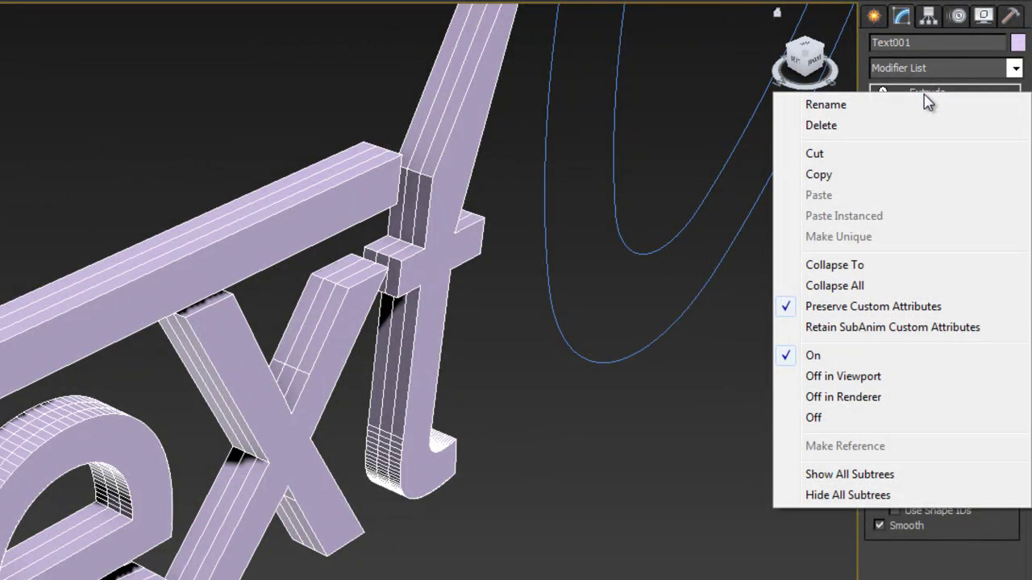
{"action": "left_click", "coordinate": [826, 127]}
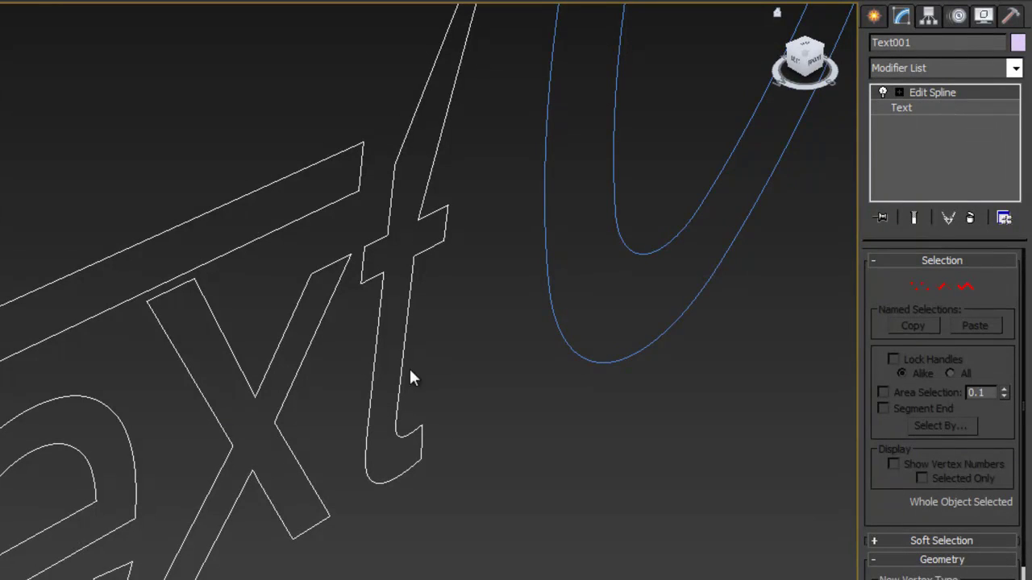
{"action": "left_click", "coordinate": [318, 439]}
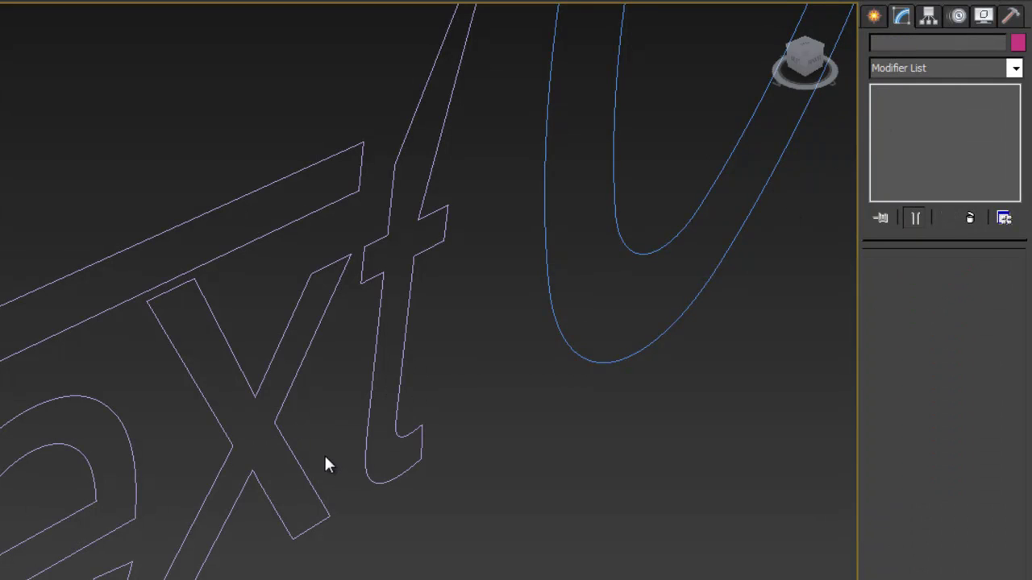
{"action": "left_click", "coordinate": [403, 351]}
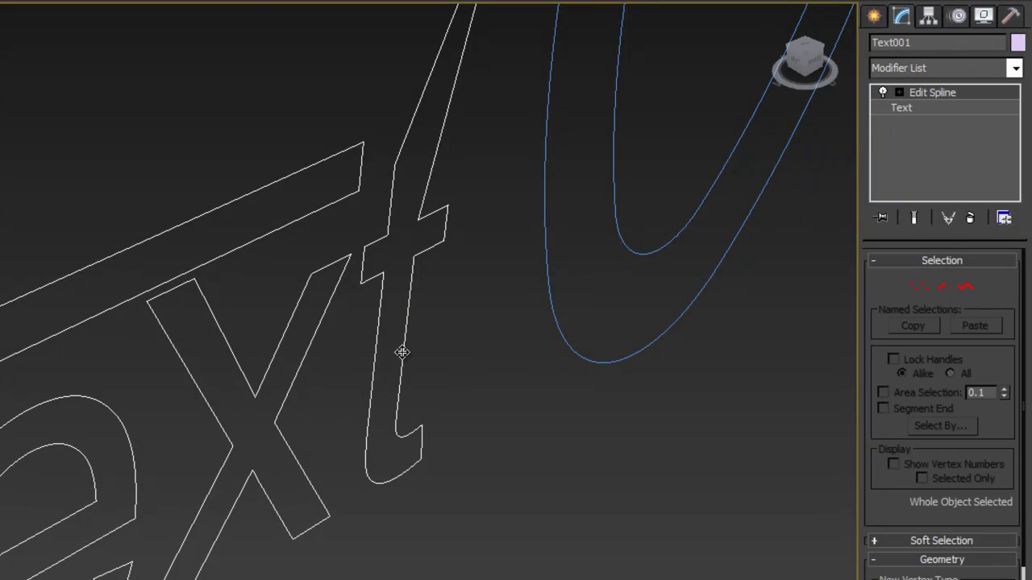
Step: Apply a Bevel modifier to the text and set its Level 1 height to 8.0
{"action": "left_click", "coordinate": [1015, 69]}
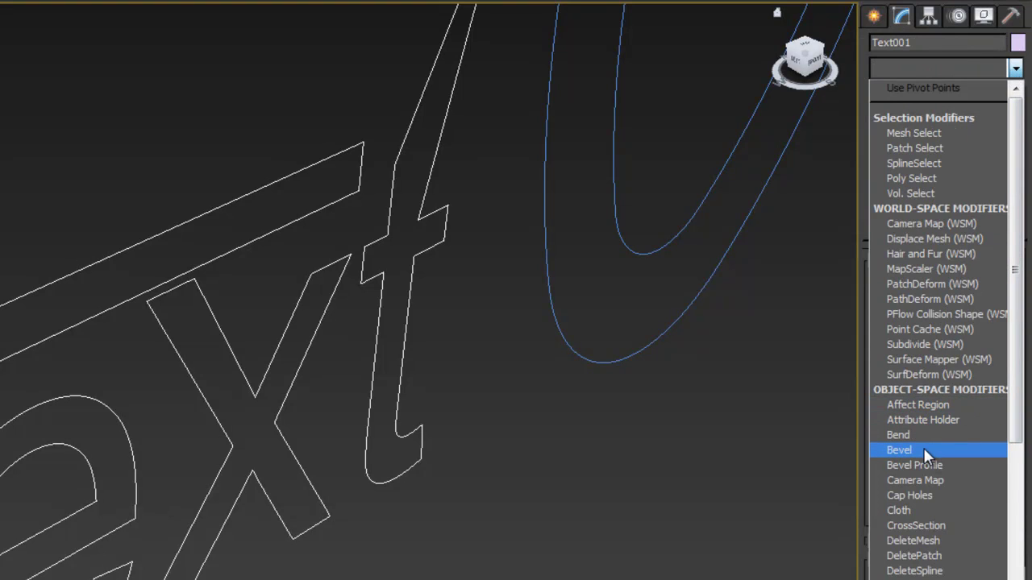
{"action": "left_click", "coordinate": [899, 450]}
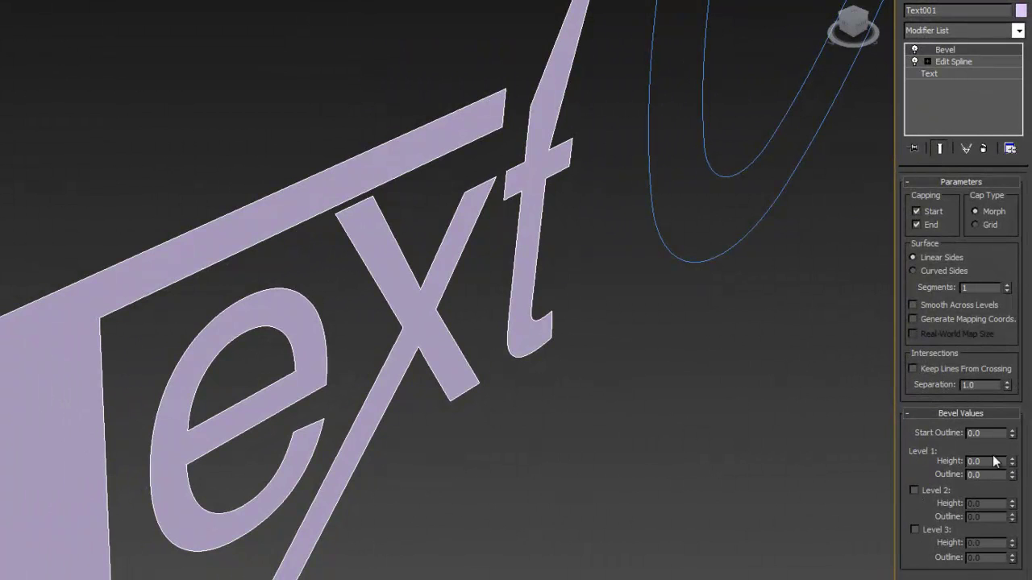
{"action": "left_click_drag", "start_coordinate": [1013, 465], "coordinate": [1008, 446]}
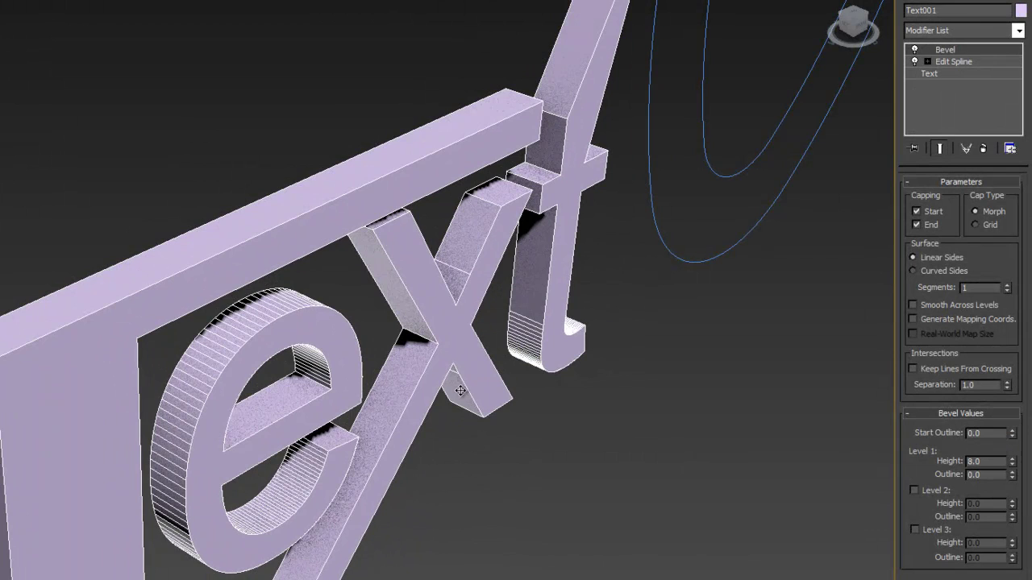
{"action": "scroll", "coordinate": [440, 411], "scroll_direction": "up", "scroll_amount": 5}
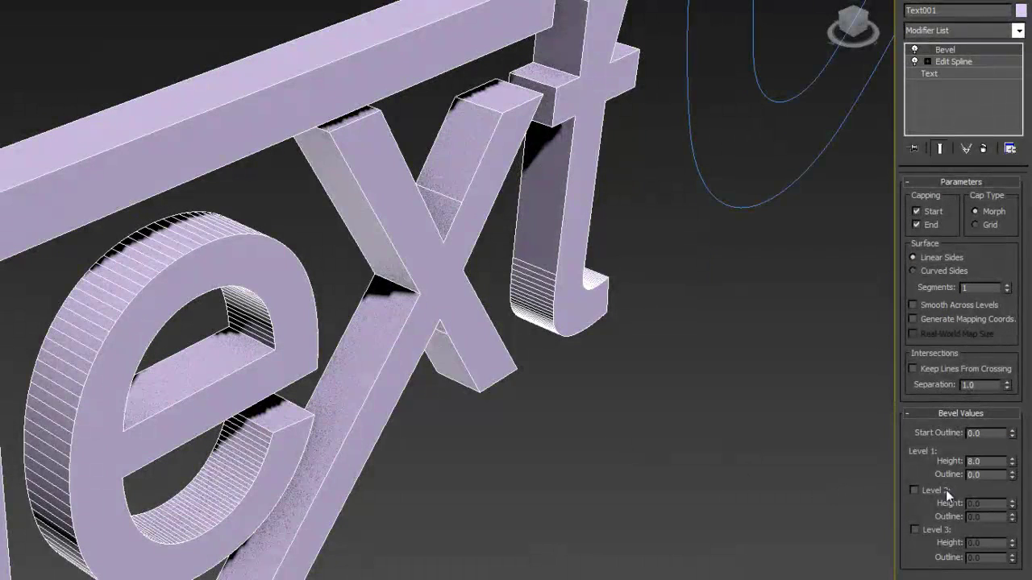
Step: Enable Level 2 of the text's bevel with a height of 3.0 and an outline of -2.8
{"action": "left_click", "coordinate": [914, 491]}
{"action": "left_click_drag", "start_coordinate": [1013, 505], "coordinate": [1013, 497]}
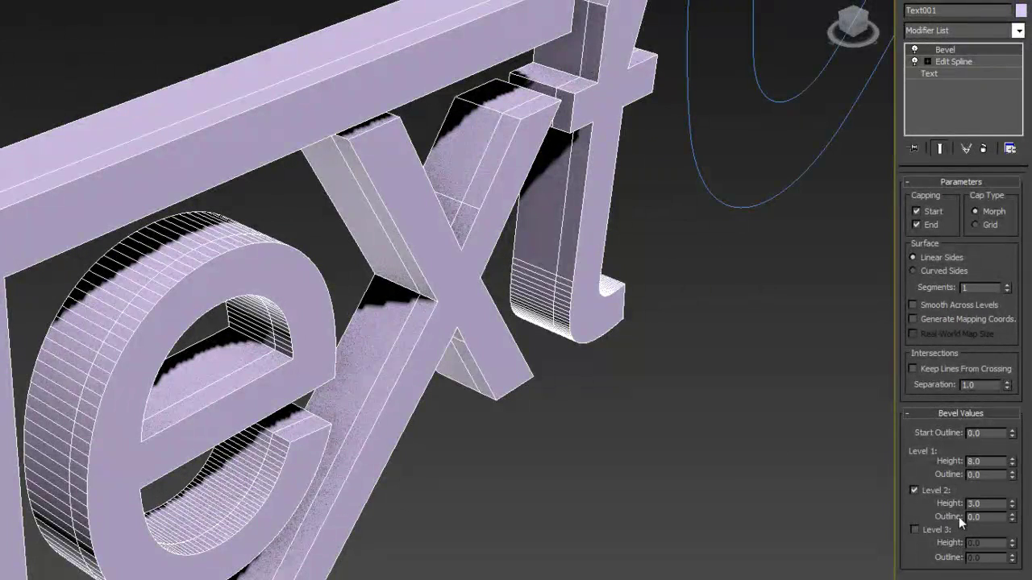
{"action": "left_click_drag", "start_coordinate": [1012, 522], "coordinate": [1011, 535]}
{"action": "scroll", "coordinate": [446, 423], "scroll_direction": "down", "scroll_amount": 5}
{"action": "middle_click_drag", "start_coordinate": [452, 423], "coordinate": [423, 355]}
{"action": "scroll", "coordinate": [407, 421], "scroll_direction": "up", "scroll_amount": 2}
{"action": "left_click_drag", "start_coordinate": [1011, 524], "coordinate": [1012, 524]}
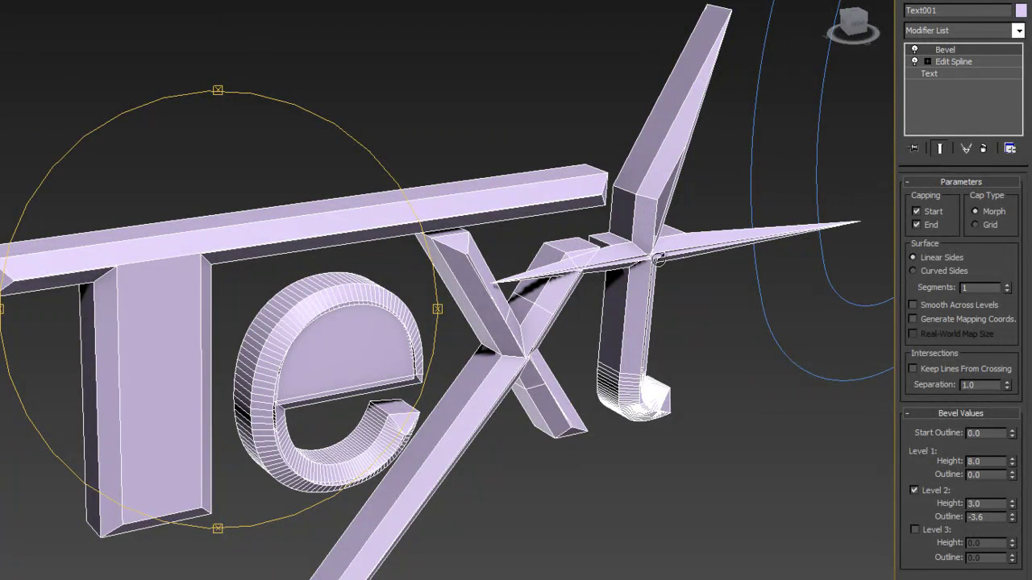
{"action": "left_click", "coordinate": [1012, 520]}
{"action": "left_click", "coordinate": [1013, 515]}
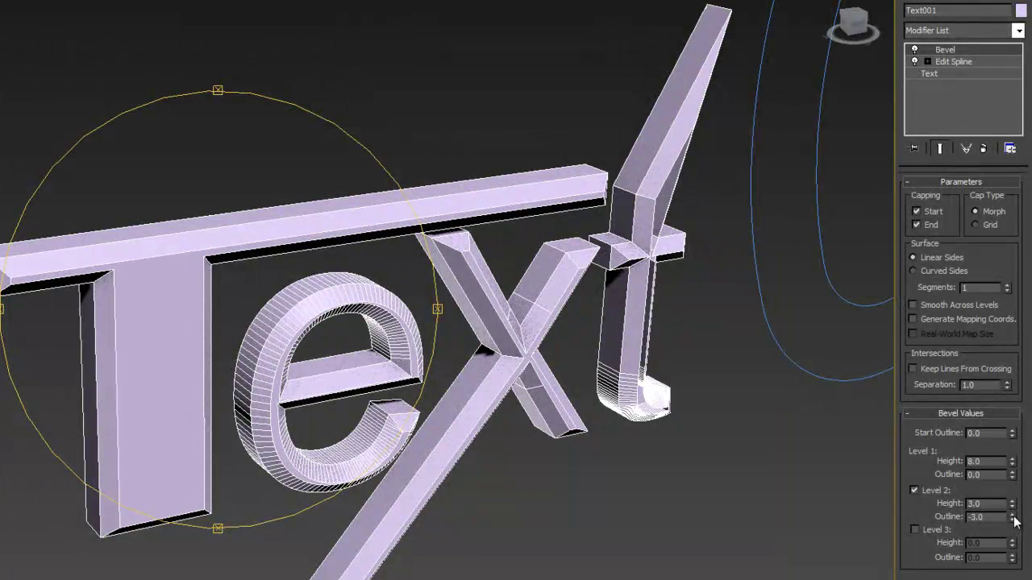
{"action": "left_click_drag", "start_coordinate": [1014, 523], "coordinate": [1014, 520]}
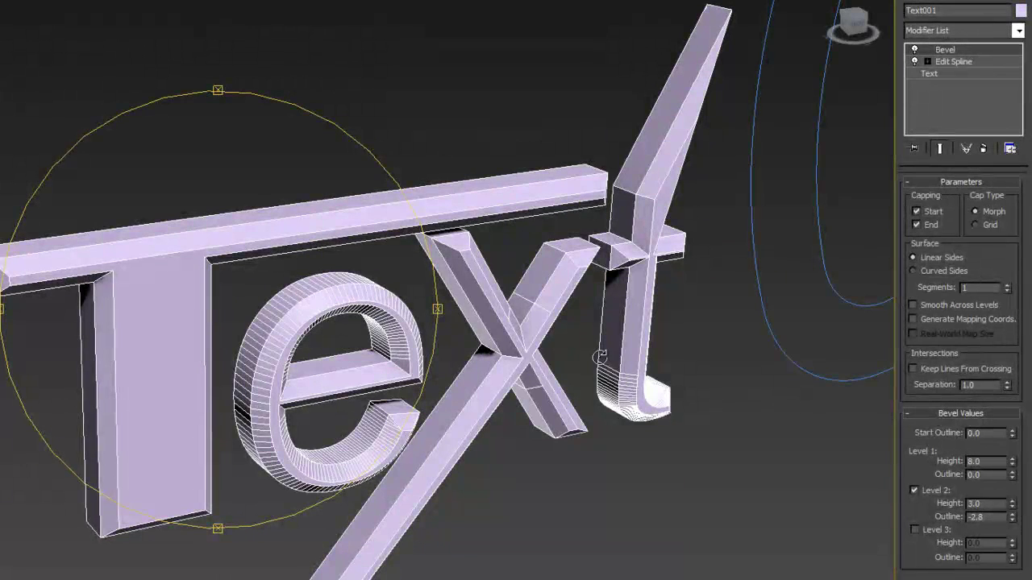
{"action": "left_click_drag", "start_coordinate": [612, 360], "coordinate": [564, 384]}
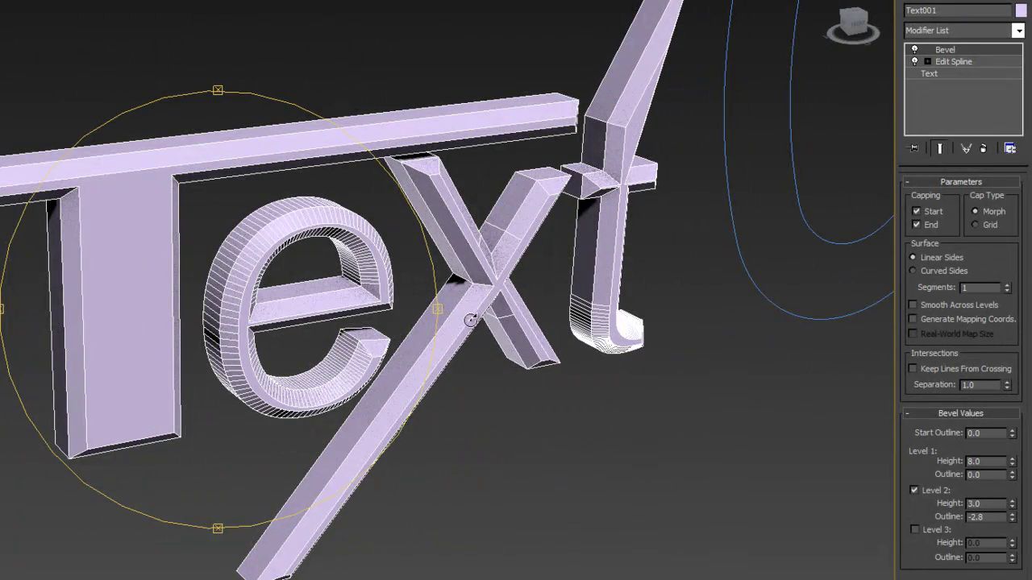
Step: Enable Level 3 of the text's bevel with a height of -2.0 and an outline of 0.0
{"action": "left_click", "coordinate": [914, 529]}
{"action": "mouse_move", "coordinate": [1012, 543]}
{"action": "left_mouse_down"}
{"action": "mouse_move", "coordinate": [1008, 483]}
{"action": "mouse_move", "coordinate": [1012, 563]}
{"action": "left_mouse_up"}
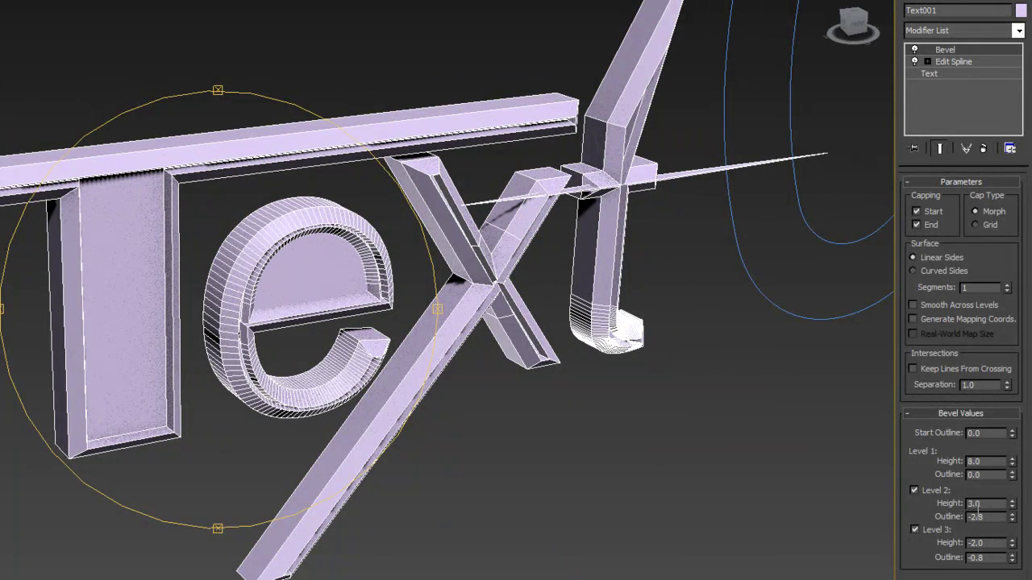
{"action": "double_click", "coordinate": [991, 560]}
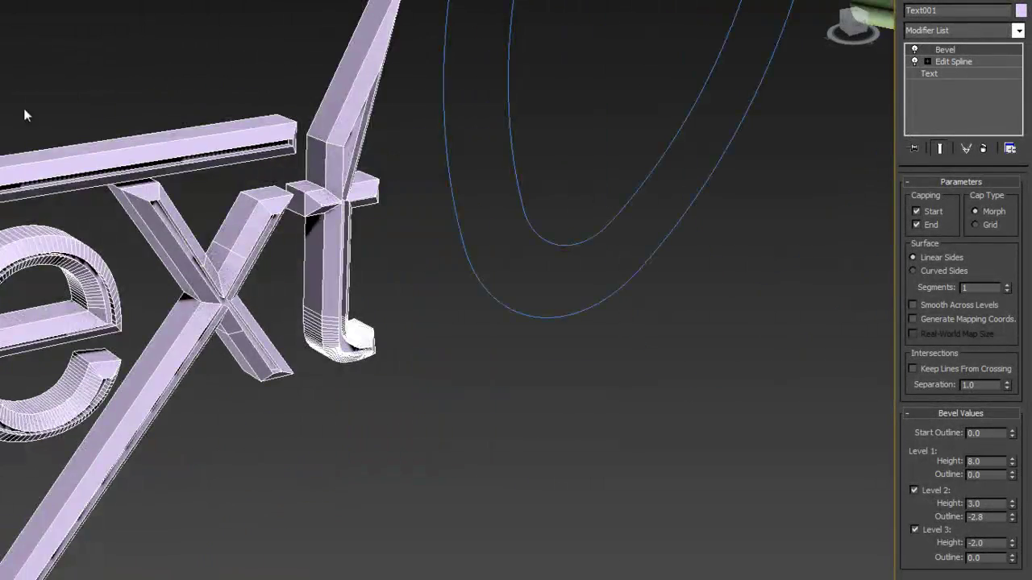
{"action": "middle_click_drag", "start_coordinate": [23, 111], "coordinate": [261, 200], "text": "alt"}
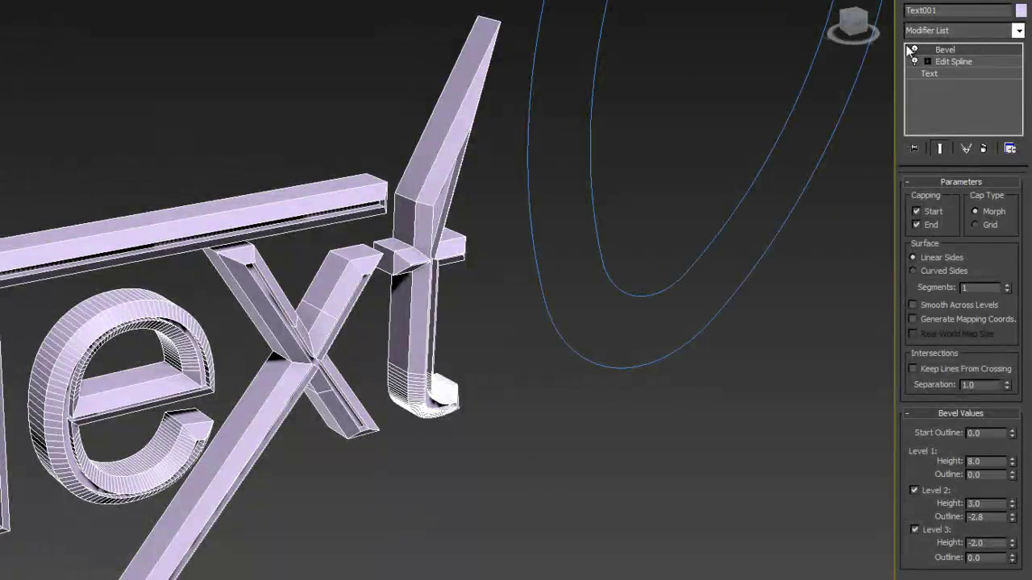
Step: Apply an Extrude modifier to the six-pointed star spline and set its amount to 49.0
{"action": "scroll", "coordinate": [686, 123], "scroll_direction": "down", "scroll_amount": 4}
{"action": "middle_click_drag", "start_coordinate": [731, 83], "coordinate": [507, 138]}
{"action": "middle_click_drag", "start_coordinate": [670, 67], "coordinate": [626, 238]}
{"action": "scroll", "coordinate": [579, 88], "scroll_direction": "up", "scroll_amount": 3}
{"action": "scroll", "coordinate": [547, 70], "scroll_direction": "up", "scroll_amount": 1}
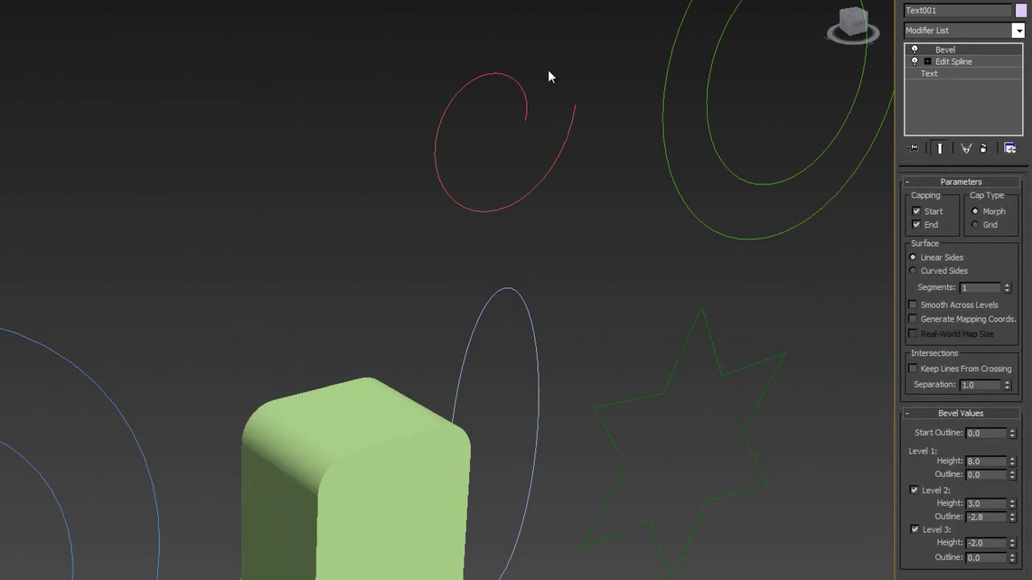
{"action": "middle_click_drag", "start_coordinate": [547, 70], "coordinate": [604, 166]}
{"action": "left_click", "coordinate": [538, 137]}
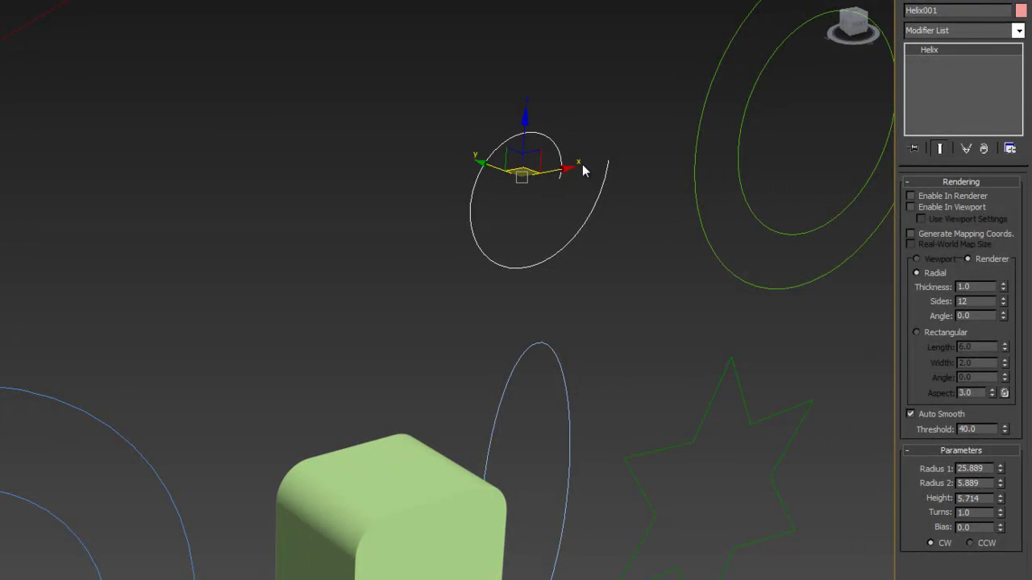
{"action": "middle_click_drag", "start_coordinate": [748, 408], "coordinate": [682, 381]}
{"action": "left_click", "coordinate": [672, 415]}
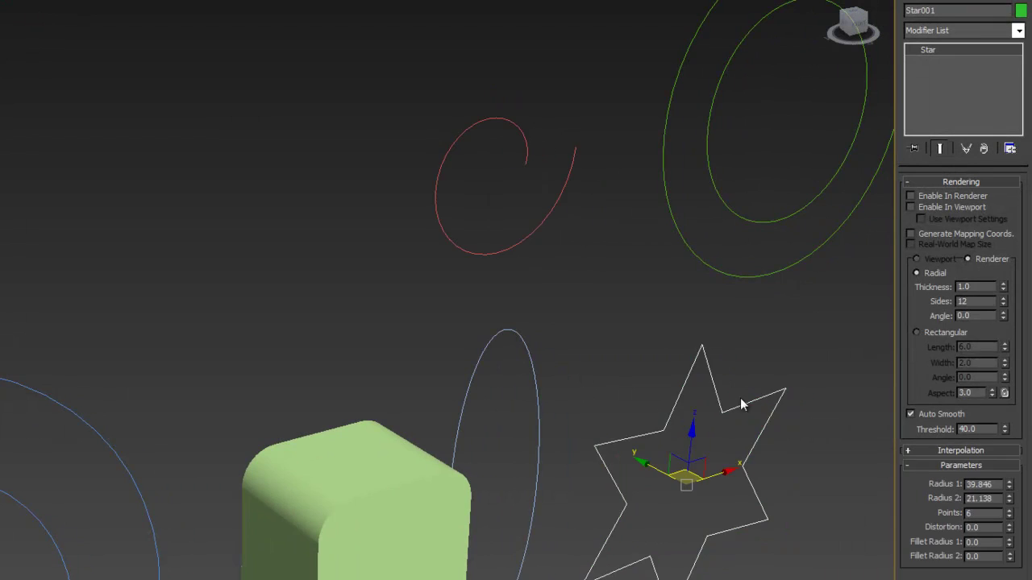
{"action": "middle_click_drag", "start_coordinate": [755, 396], "coordinate": [371, 265]}
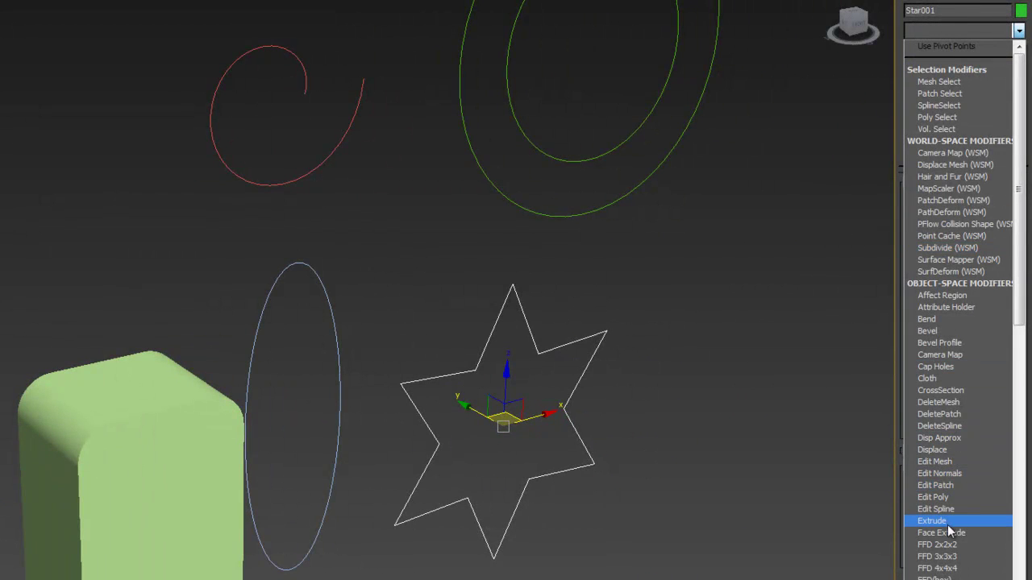
{"action": "left_click", "coordinate": [947, 522]}
{"action": "left_click_drag", "start_coordinate": [1002, 201], "coordinate": [993, 143]}
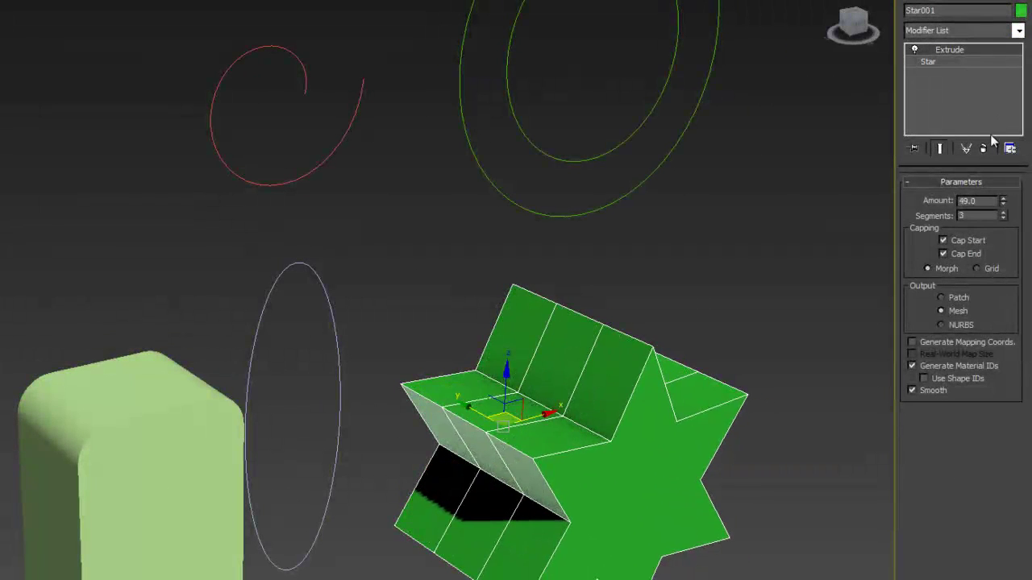
Step: Apply an Extrude modifier with an amount of 49.0 to the helix and inspect the resulting ribbon from several angles
{"action": "left_click", "coordinate": [306, 73]}
{"action": "middle_click_drag", "start_coordinate": [372, 246], "coordinate": [403, 336]}
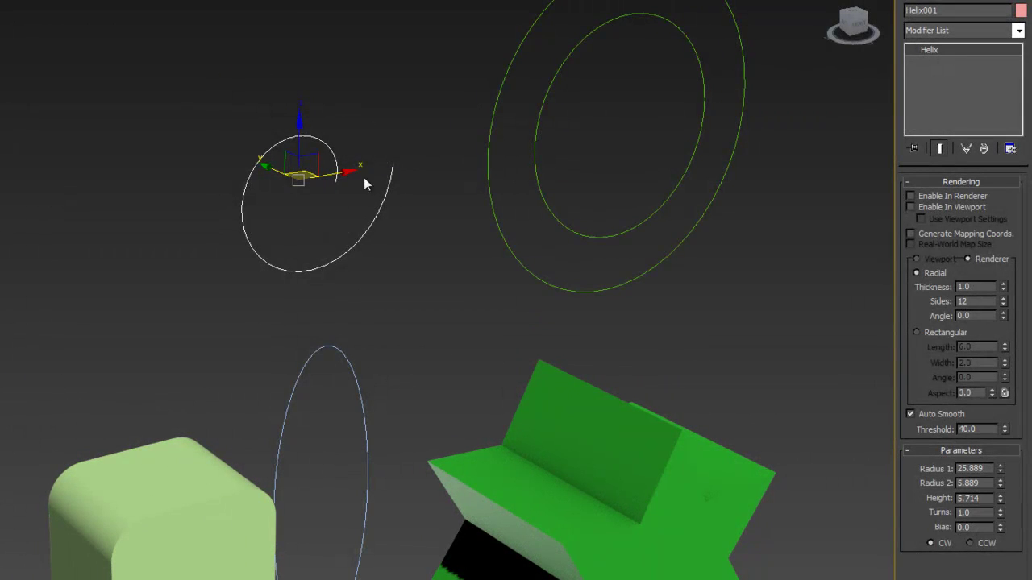
{"action": "left_click", "coordinate": [1018, 29]}
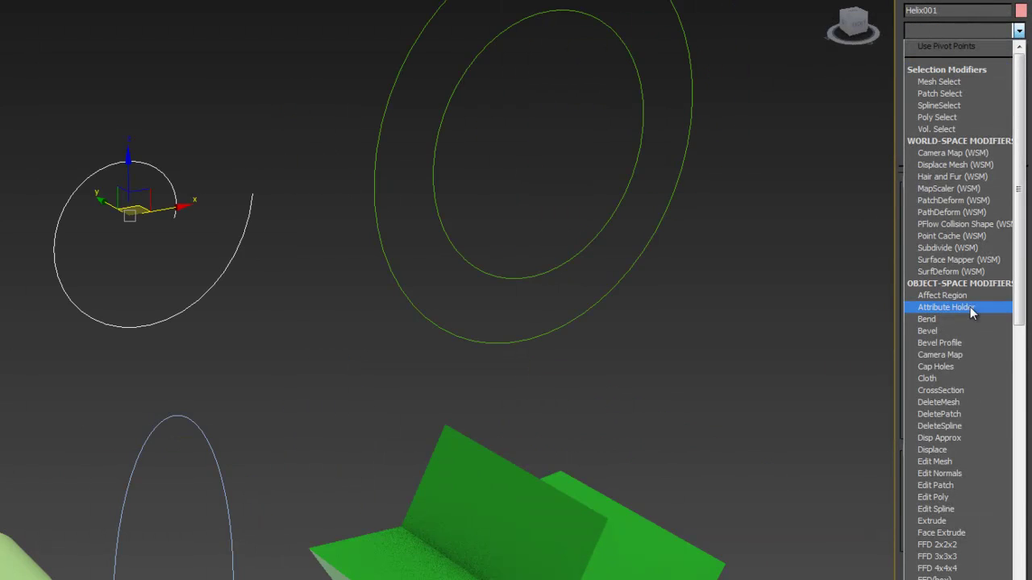
{"action": "left_click", "coordinate": [943, 522]}
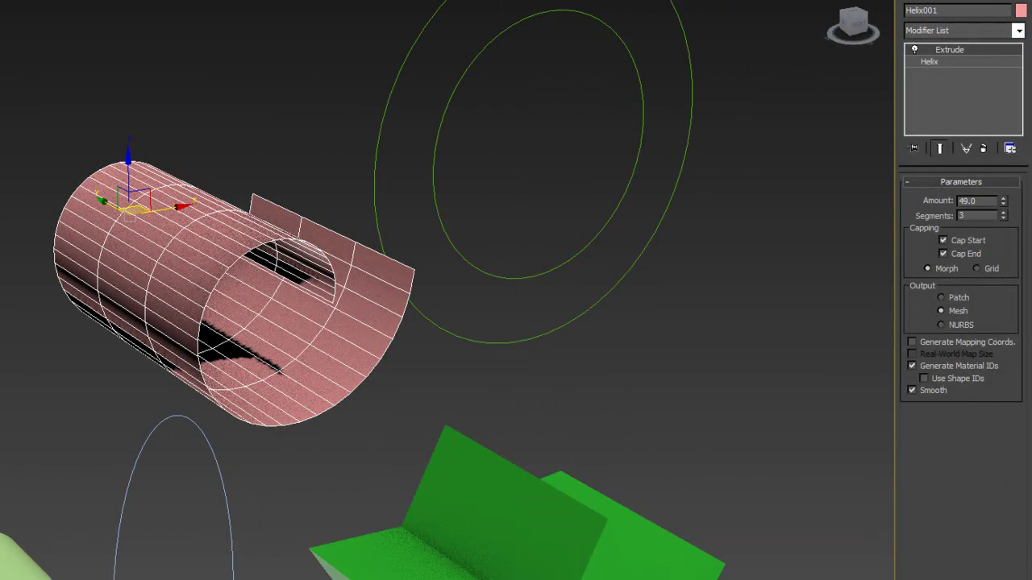
{"action": "middle_click_drag", "start_coordinate": [306, 274], "coordinate": [258, 323], "text": "alt"}
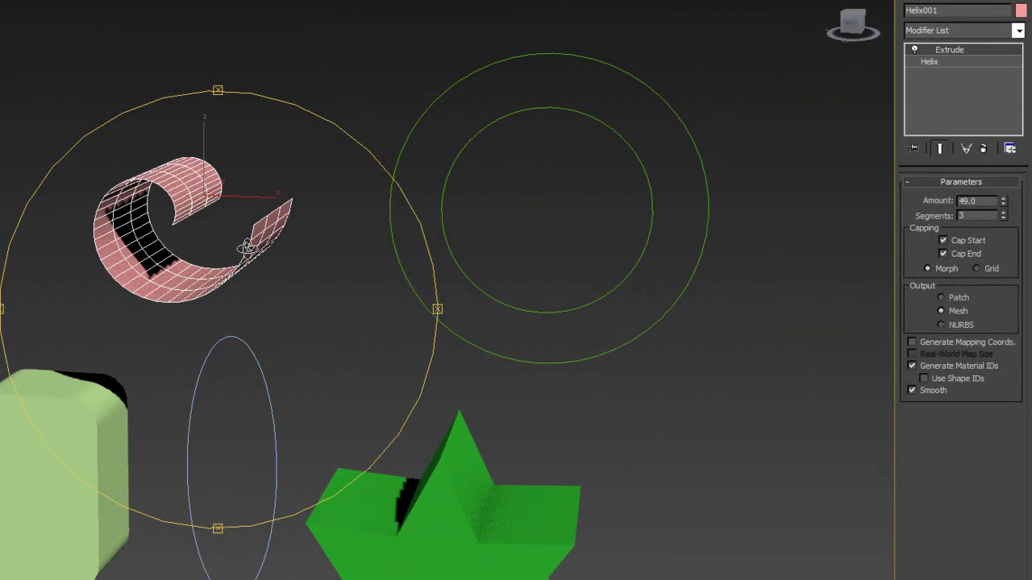
{"action": "middle_click_drag", "start_coordinate": [248, 315], "coordinate": [290, 290], "text": "alt"}
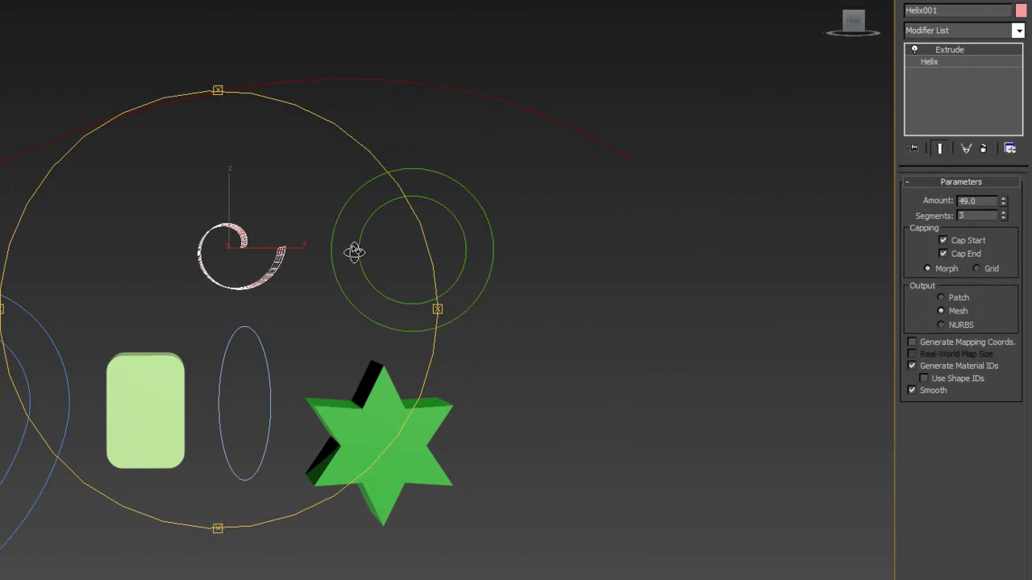
{"action": "scroll", "coordinate": [226, 242], "scroll_direction": "up", "scroll_amount": 6}
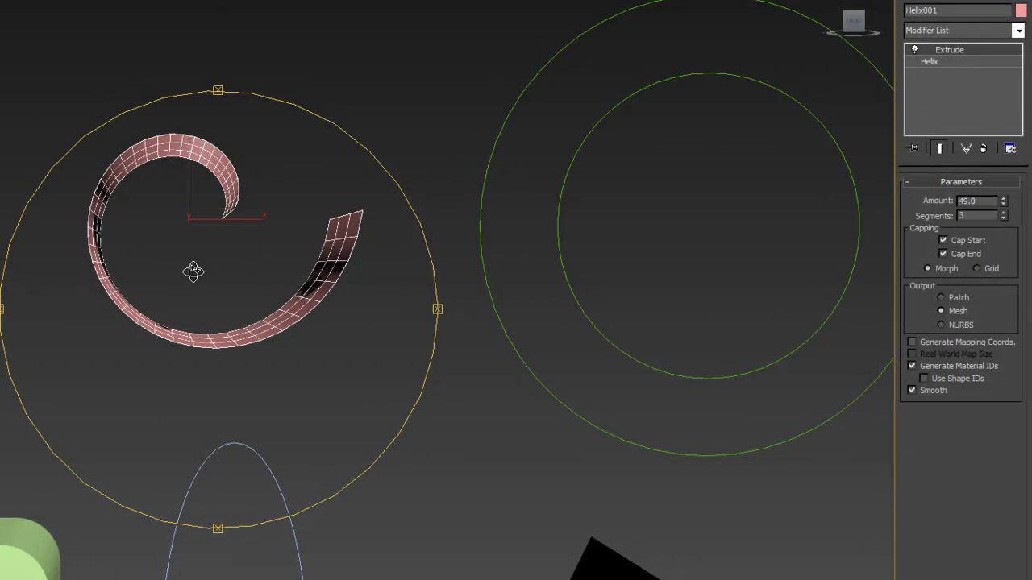
Step: Restore the four-viewport layout and reset to an empty scene without saving the changes
{"action": "key", "text": "alt+w"}
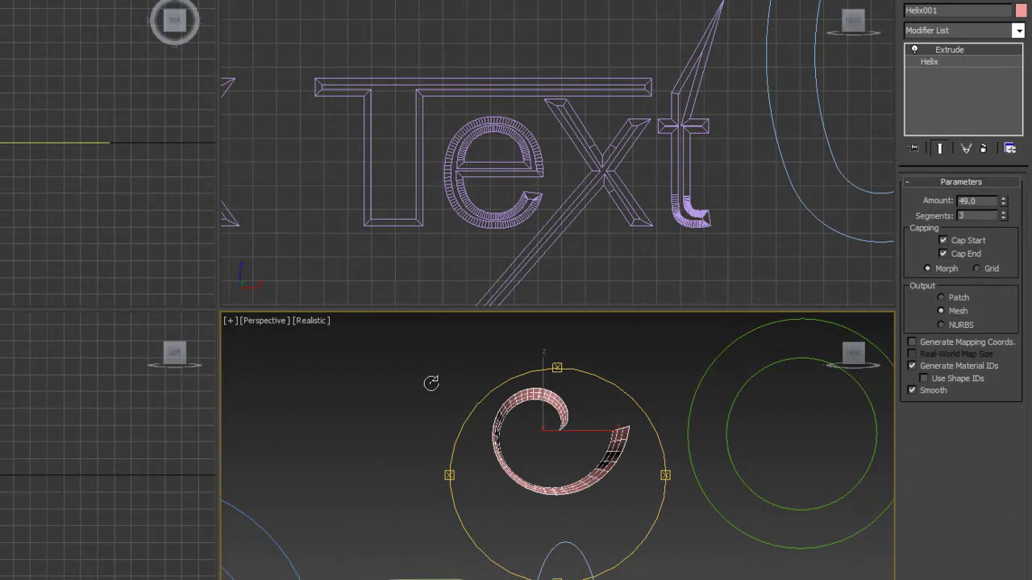
{"action": "scroll", "coordinate": [584, 141], "scroll_direction": "down", "scroll_amount": 6}
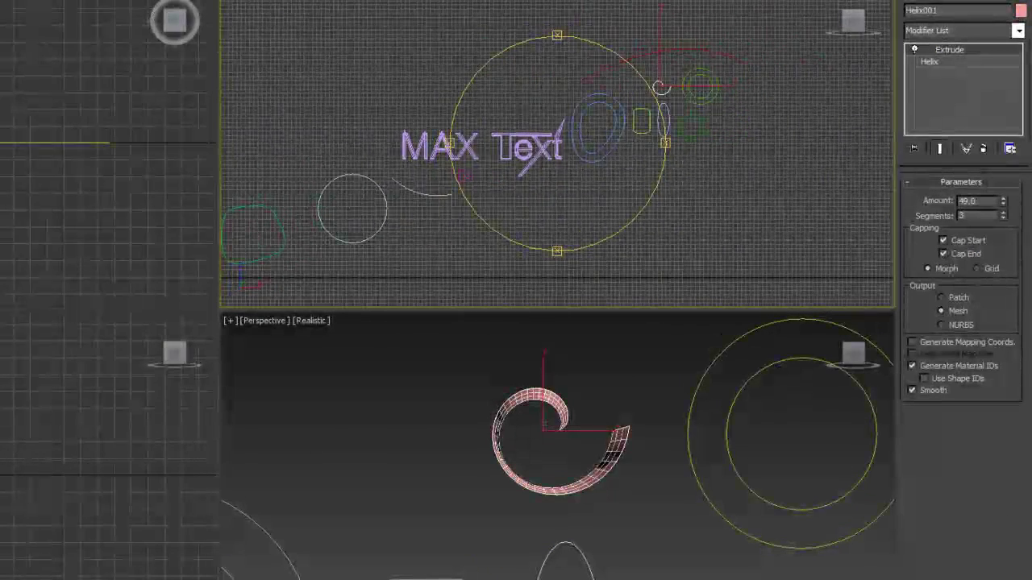
{"action": "right_click", "coordinate": [349, 71]}
{"action": "middle_click_drag", "start_coordinate": [643, 20], "coordinate": [554, 103]}
{"action": "scroll", "coordinate": [553, 103], "scroll_direction": "up", "scroll_amount": 4}
{"action": "scroll", "coordinate": [511, 174], "scroll_direction": "up", "scroll_amount": 2}
{"action": "middle_click_drag", "start_coordinate": [613, 170], "coordinate": [541, 270]}
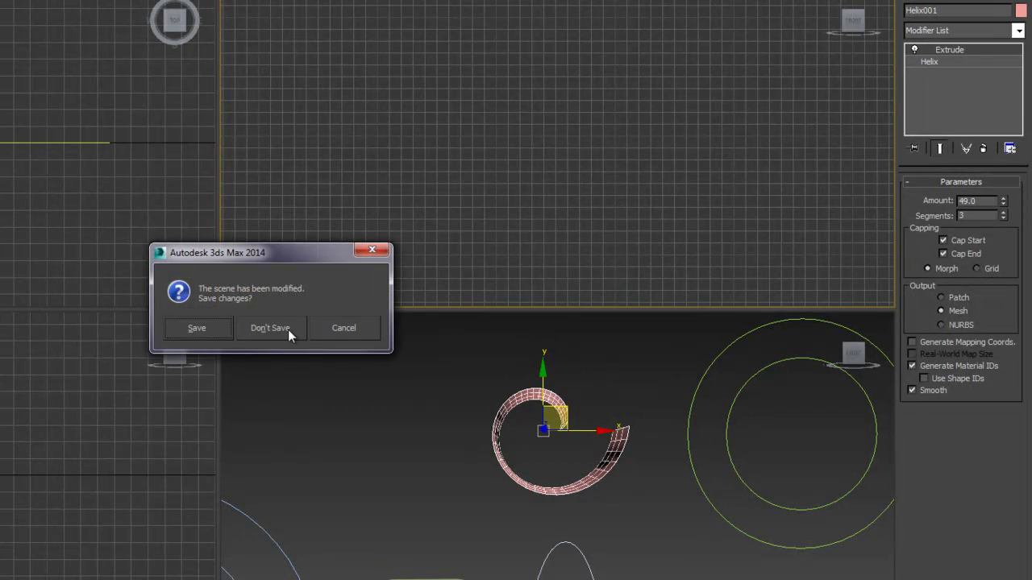
{"action": "left_click", "coordinate": [278, 330]}
{"action": "left_click", "coordinate": [228, 328]}
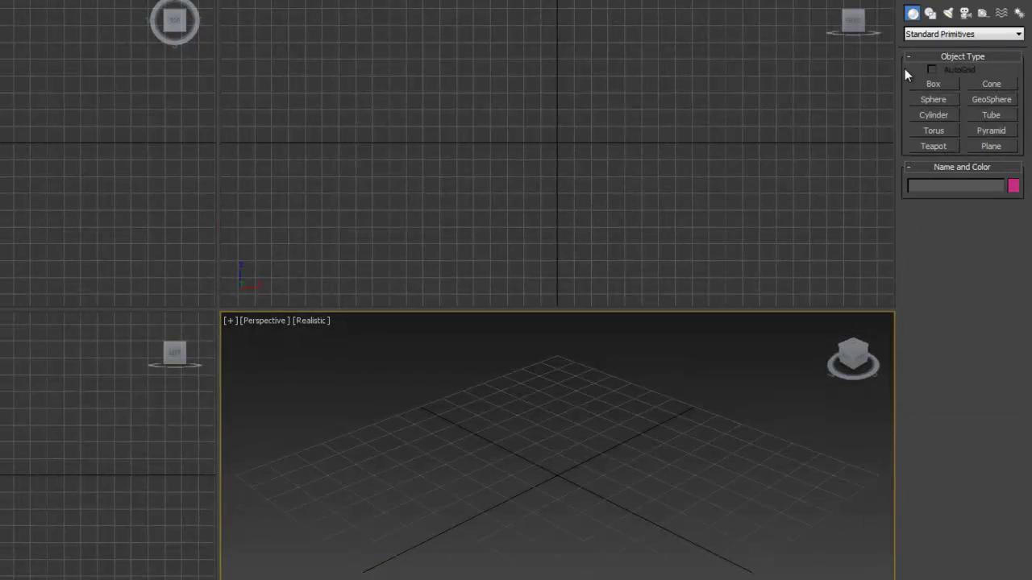
Step: Draw a smooth, nearly closed curved outline with the Line tool in the maximized Front view, leaving a small gap at its narrow left end
{"action": "left_click", "coordinate": [954, 69]}
{"action": "left_click", "coordinate": [957, 132]}
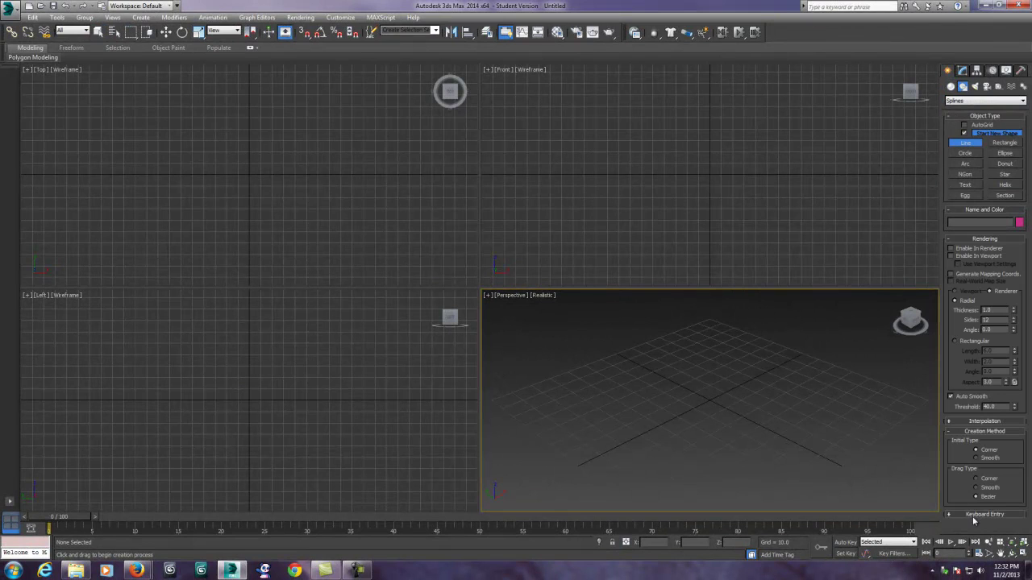
{"action": "right_click", "coordinate": [802, 285]}
{"action": "left_click", "coordinate": [1022, 551]}
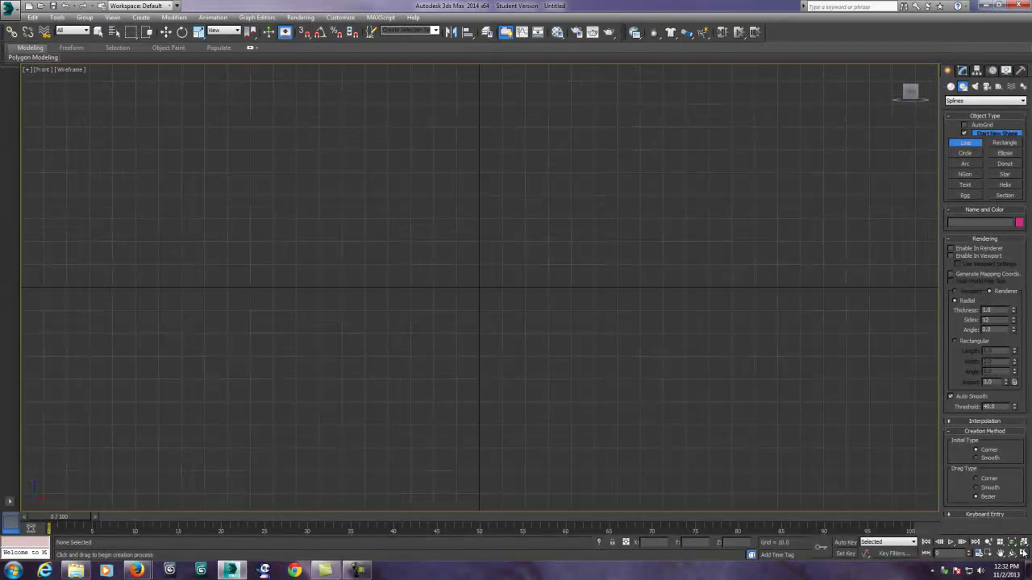
{"action": "left_click", "coordinate": [215, 349]}
{"action": "left_click", "coordinate": [395, 198]}
{"action": "left_click", "coordinate": [647, 228]}
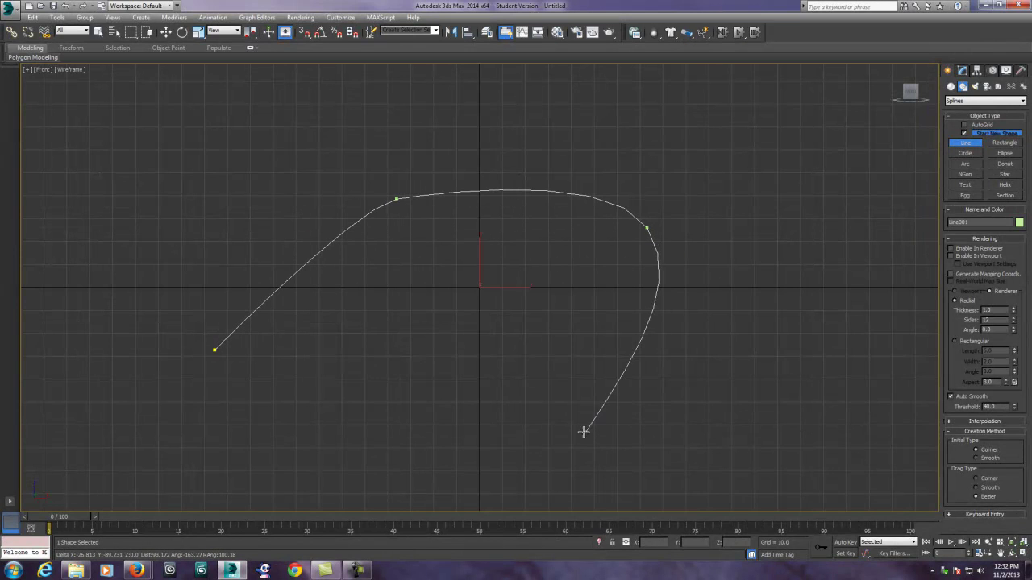
{"action": "left_click", "coordinate": [575, 433]}
{"action": "left_click", "coordinate": [423, 337]}
{"action": "left_click", "coordinate": [263, 375]}
{"action": "left_click", "coordinate": [240, 388]}
{"action": "left_click_drag", "start_coordinate": [191, 364], "coordinate": [191, 359]}
{"action": "left_click", "coordinate": [204, 355]}
{"action": "right_click", "coordinate": [204, 355]}
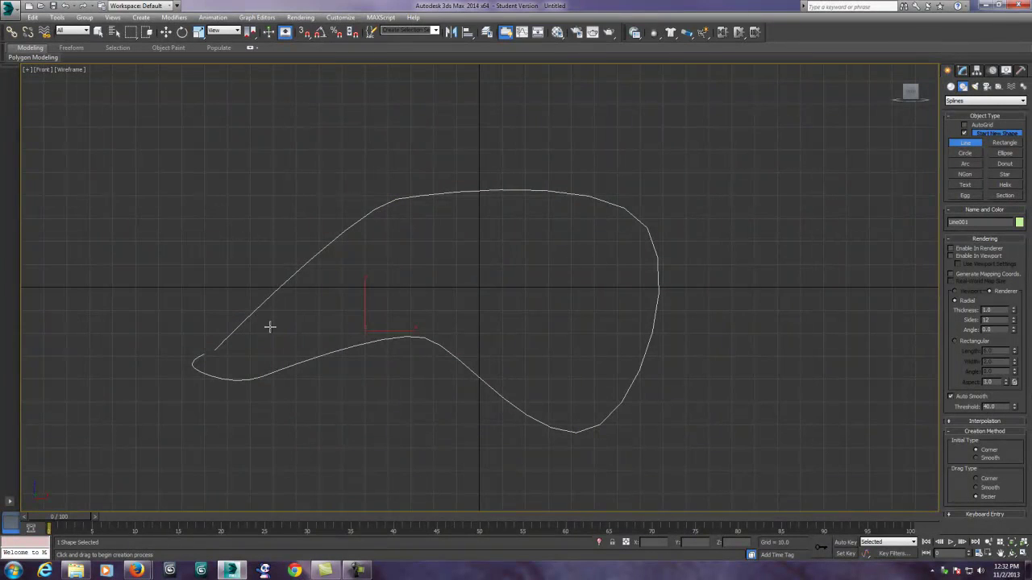
Step: Restore the four-viewport layout and apply an Extrude modifier with an amount of 95.5 to the curved outline
{"action": "middle_click_drag", "start_coordinate": [278, 333], "coordinate": [346, 318]}
{"action": "scroll", "coordinate": [346, 318], "scroll_direction": "up", "scroll_amount": 3}
{"action": "left_click", "coordinate": [1024, 561]}
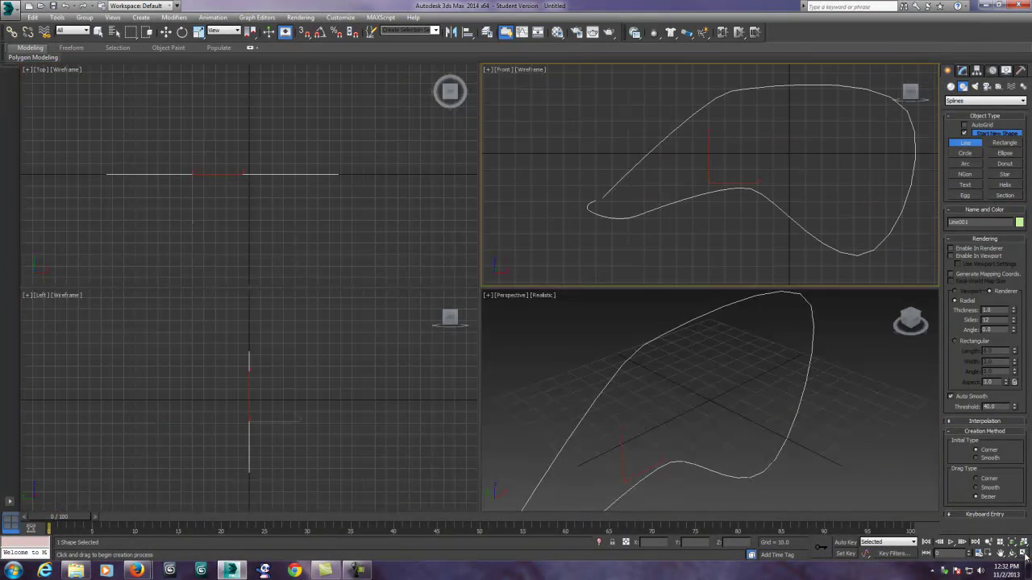
{"action": "middle_click_drag", "start_coordinate": [736, 357], "coordinate": [797, 308], "text": "alt"}
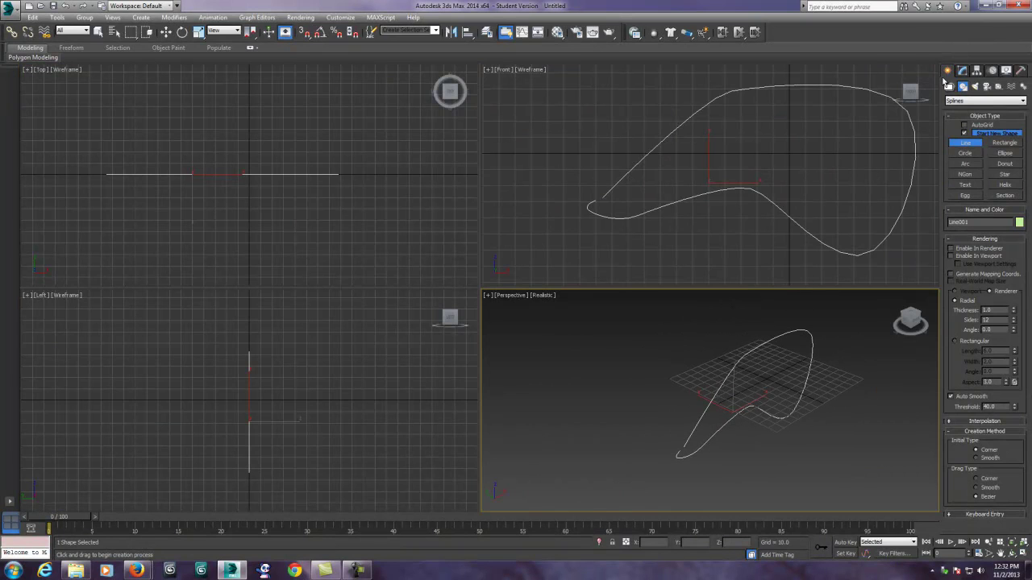
{"action": "left_click", "coordinate": [961, 71]}
{"action": "left_click", "coordinate": [1022, 97]}
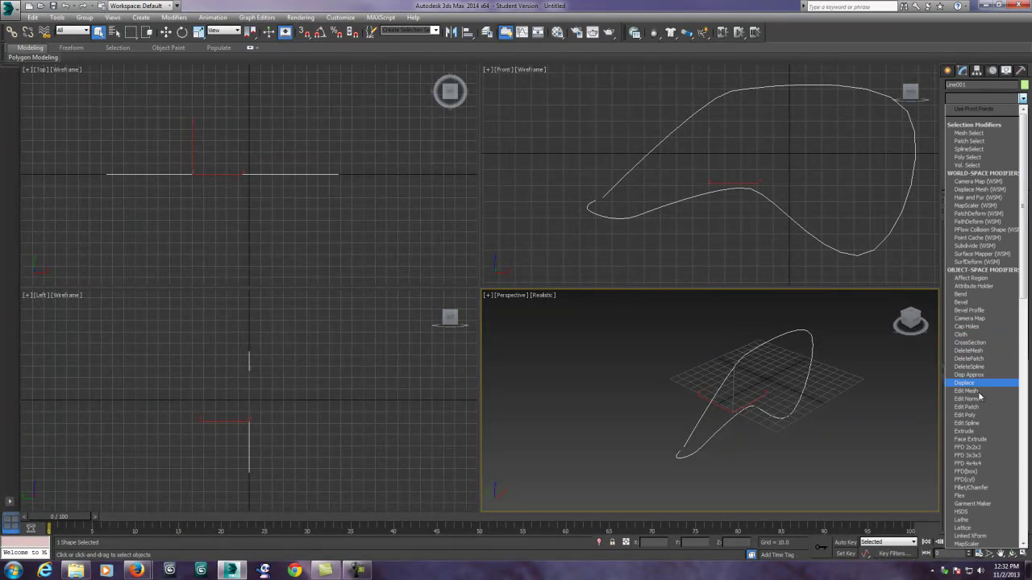
{"action": "left_click", "coordinate": [970, 432]}
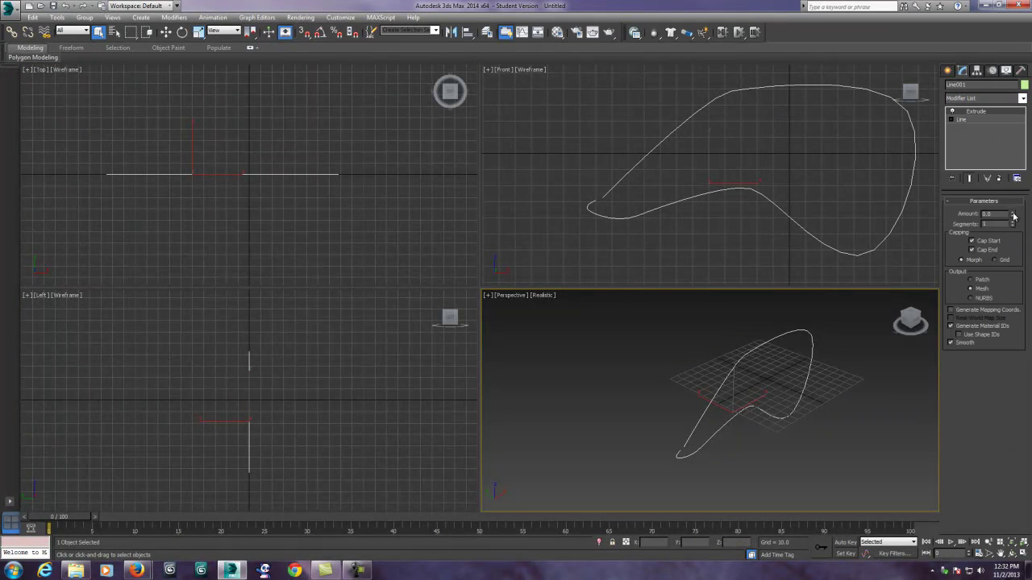
{"action": "left_click_drag", "start_coordinate": [1013, 216], "coordinate": [1001, 120]}
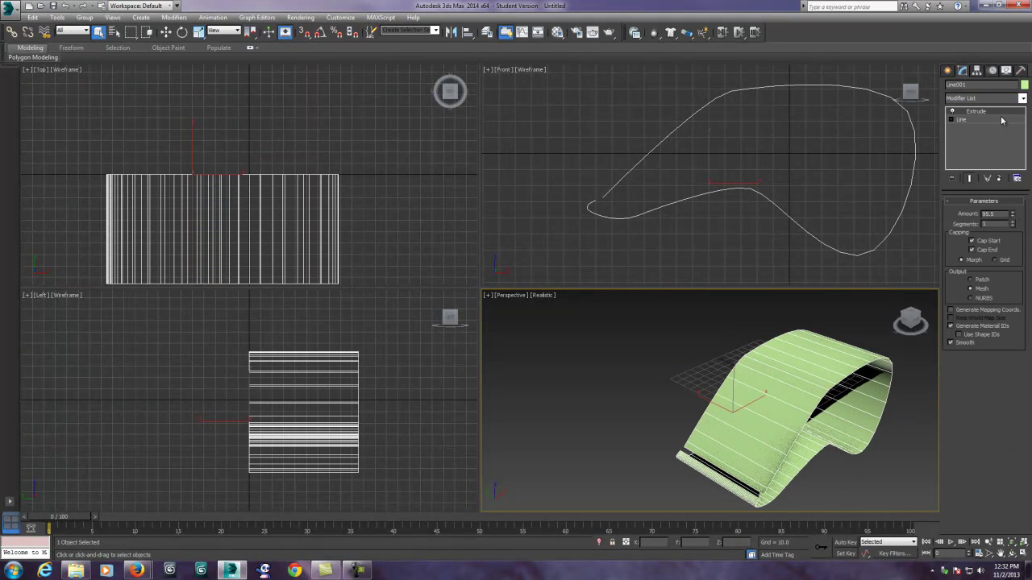
Step: Orbit the Perspective view to examine the extruded outline's walls, open faces and gap at its narrow end
{"action": "left_click", "coordinate": [1013, 554]}
{"action": "left_click_drag", "start_coordinate": [791, 413], "coordinate": [753, 374]}
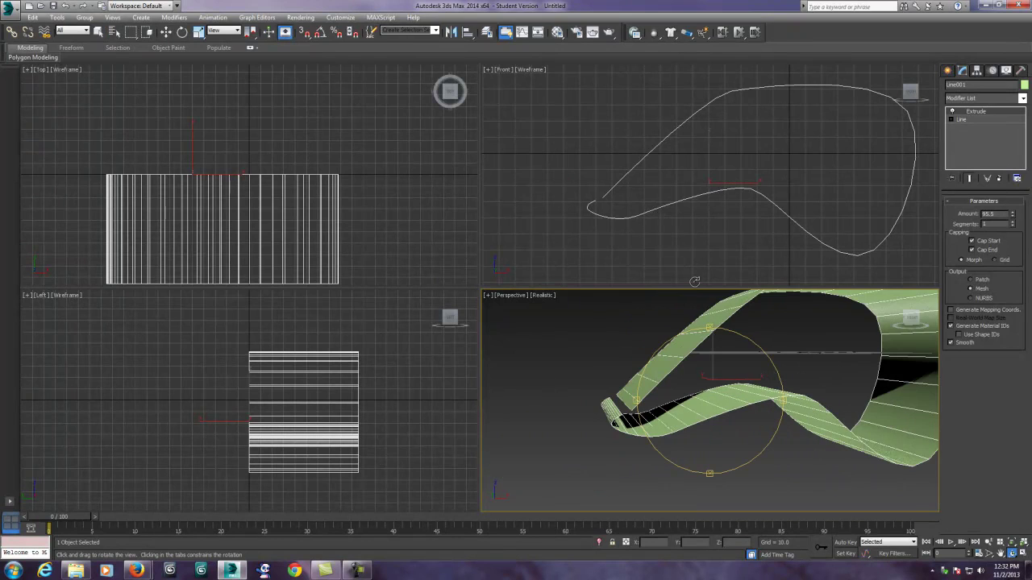
{"action": "left_click_drag", "start_coordinate": [858, 366], "coordinate": [828, 386]}
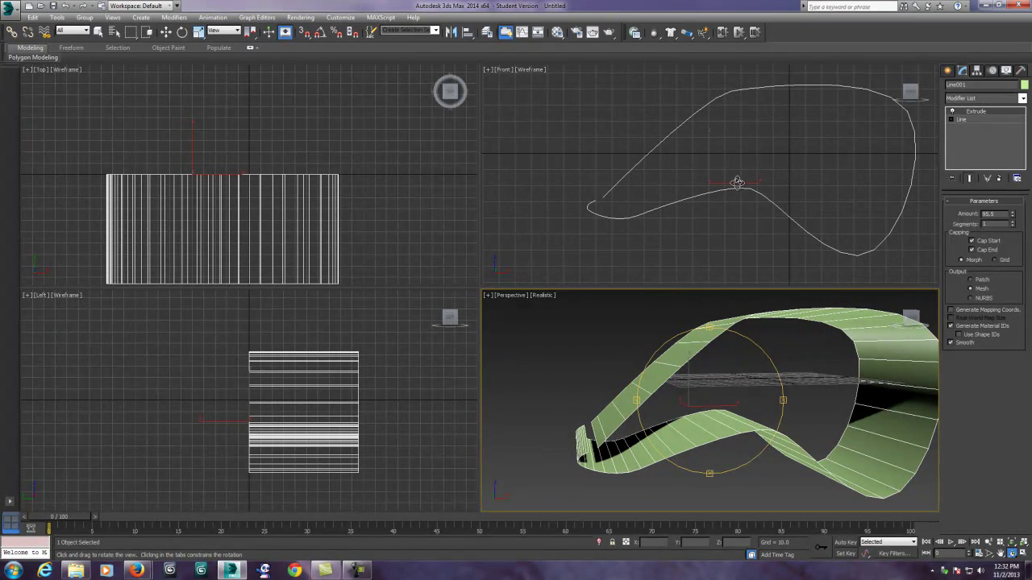
Step: Go back to the Line level beneath Extrude and enter Vertex editing, framing the gap in the Front view
{"action": "left_click", "coordinate": [166, 32]}
{"action": "right_click", "coordinate": [590, 162]}
{"action": "left_click", "coordinate": [589, 162]}
{"action": "left_click", "coordinate": [607, 193]}
{"action": "scroll", "coordinate": [633, 193], "scroll_direction": "up", "scroll_amount": 2}
{"action": "middle_click_drag", "start_coordinate": [633, 192], "coordinate": [604, 215]}
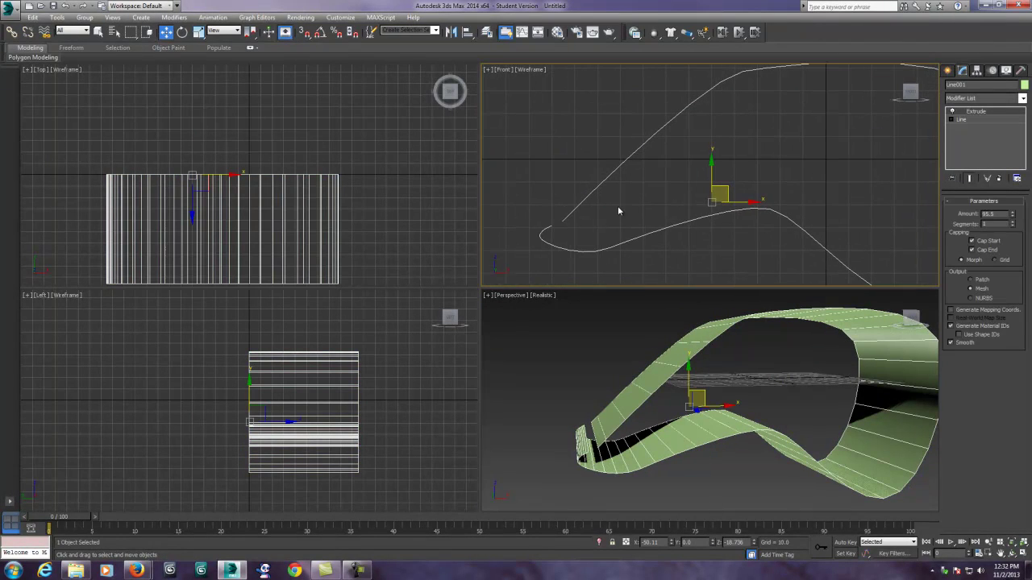
{"action": "left_click", "coordinate": [960, 120]}
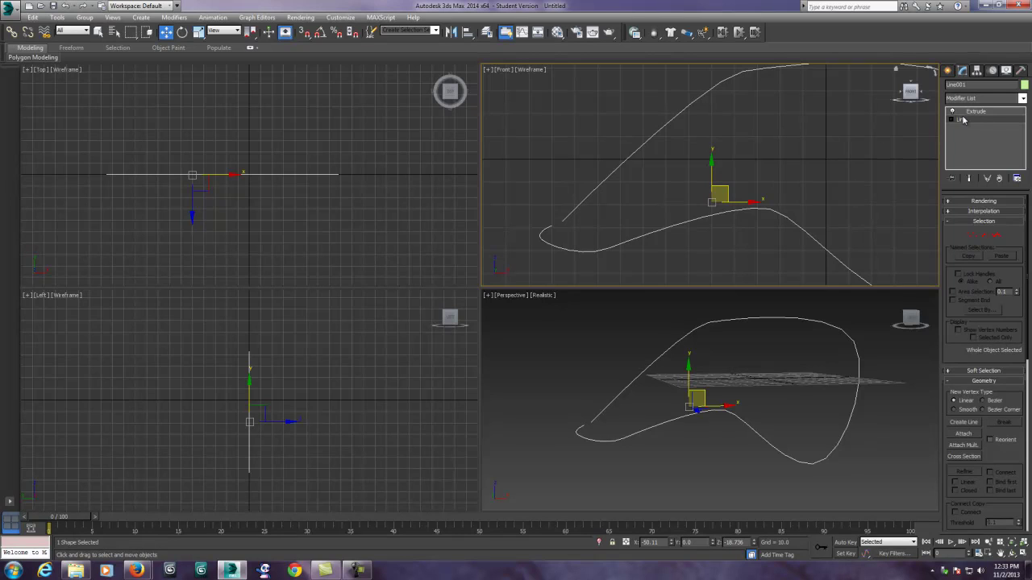
{"action": "middle_click_drag", "start_coordinate": [616, 209], "coordinate": [711, 177]}
{"action": "scroll", "coordinate": [712, 177], "scroll_direction": "up", "scroll_amount": 5}
{"action": "middle_click_drag", "start_coordinate": [652, 194], "coordinate": [734, 177]}
{"action": "left_click", "coordinate": [972, 235]}
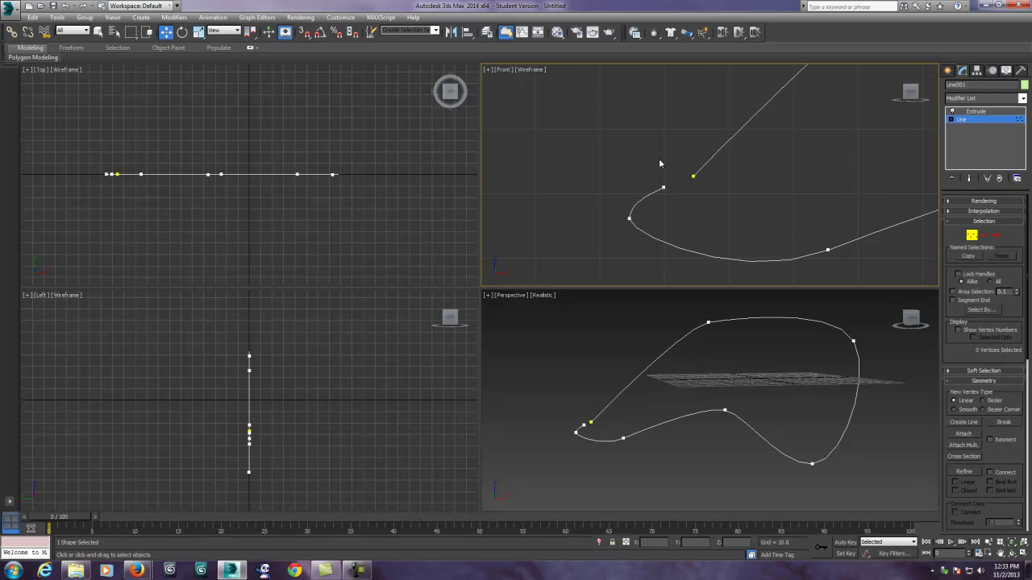
Step: Move the end vertex on the lower side of the gap up to the other end vertex with the Move tool
{"action": "scroll", "coordinate": [660, 164], "scroll_direction": "up", "scroll_amount": 4}
{"action": "left_click", "coordinate": [628, 198]}
{"action": "left_click", "coordinate": [713, 166]}
{"action": "left_click_drag", "start_coordinate": [726, 151], "coordinate": [679, 150]}
{"action": "left_click_drag", "start_coordinate": [386, 252], "coordinate": [386, 256]}
{"action": "left_click", "coordinate": [448, 283]}
{"action": "left_click_drag", "start_coordinate": [471, 261], "coordinate": [342, 278]}
{"action": "left_click_drag", "start_coordinate": [296, 342], "coordinate": [295, 339]}
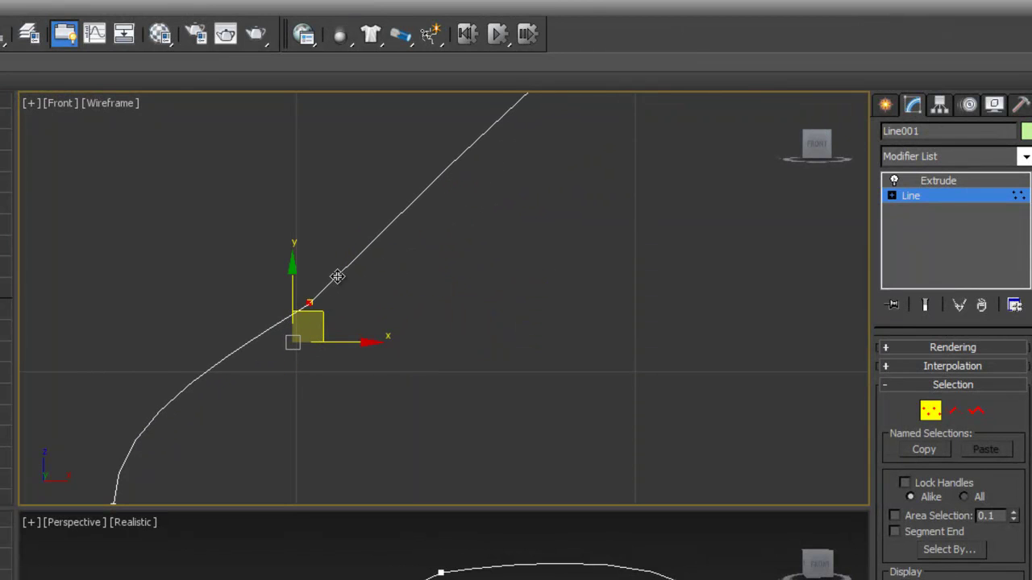
Step: Maximize the Front view and fine-position the moved end vertex exactly over the other end vertex
{"action": "middle_click_drag", "start_coordinate": [358, 314], "coordinate": [408, 354]}
{"action": "scroll", "coordinate": [408, 355], "scroll_direction": "up", "scroll_amount": 2}
{"action": "scroll", "coordinate": [362, 341], "scroll_direction": "up", "scroll_amount": 3}
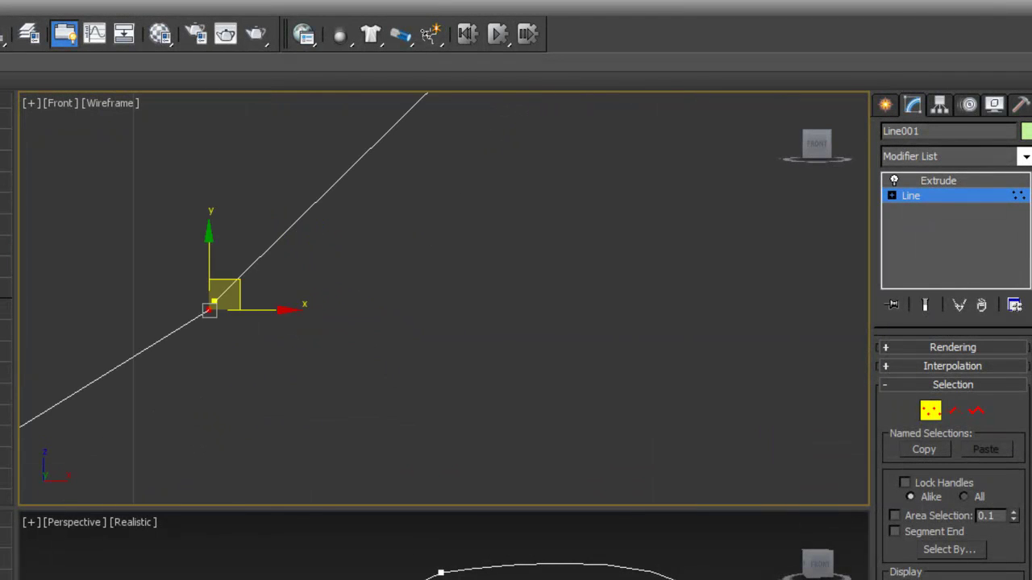
{"action": "key", "text": "alt+w"}
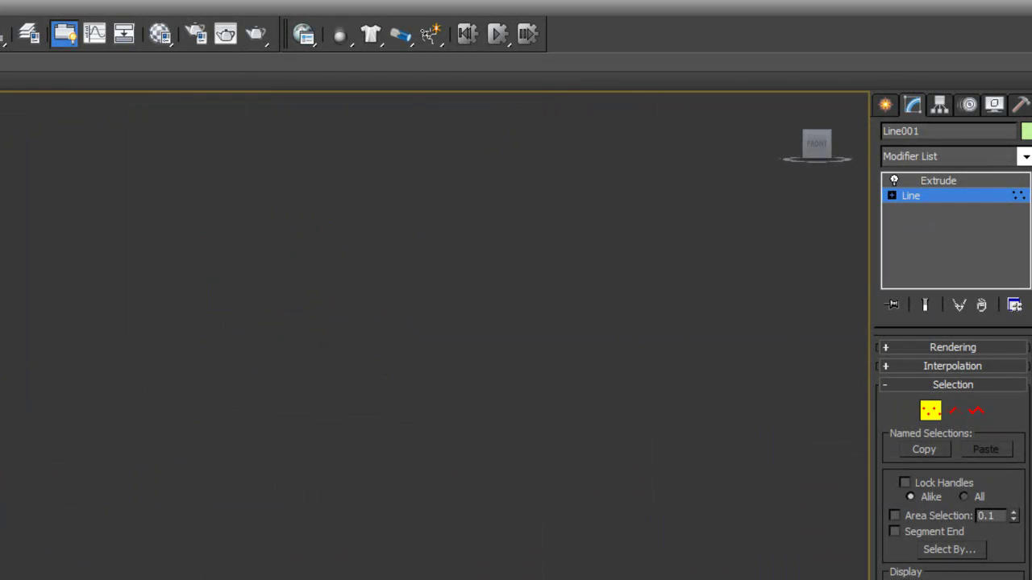
{"action": "scroll", "coordinate": [323, 574], "scroll_direction": "down", "scroll_amount": 4}
{"action": "scroll", "coordinate": [323, 574], "scroll_direction": "up", "scroll_amount": 3}
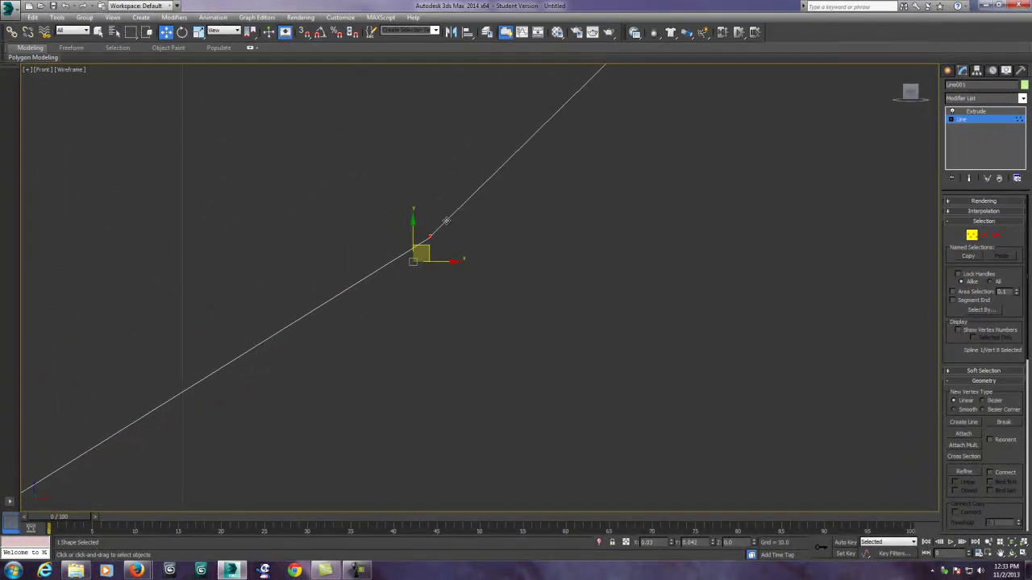
{"action": "left_click_drag", "start_coordinate": [447, 220], "coordinate": [447, 221]}
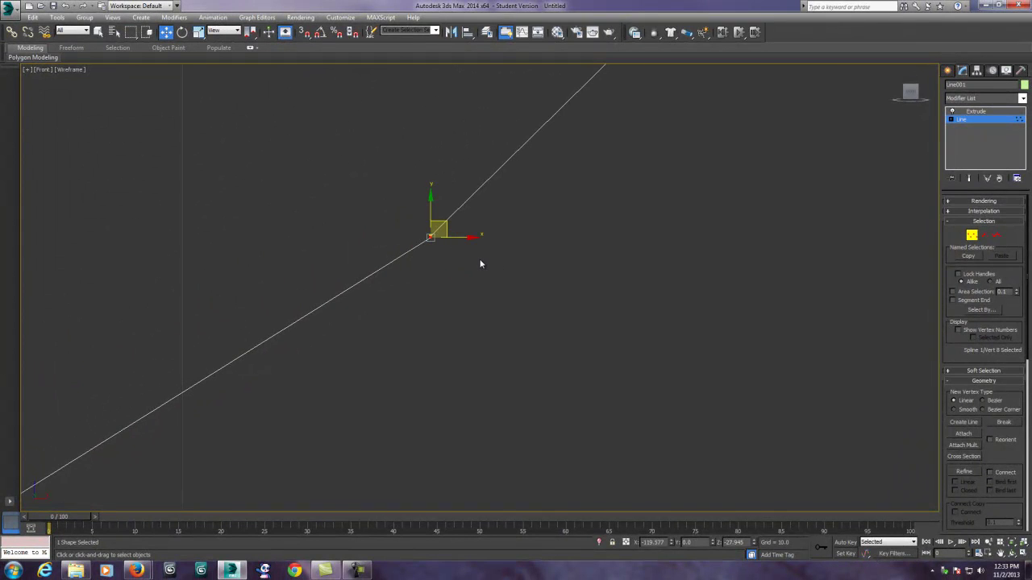
Step: Select both overlapping end vertices and adjust their position and Bezier handles so the curve runs smoothly through the joint
{"action": "left_click", "coordinate": [383, 211]}
{"action": "left_click_drag", "start_coordinate": [380, 209], "coordinate": [489, 279]}
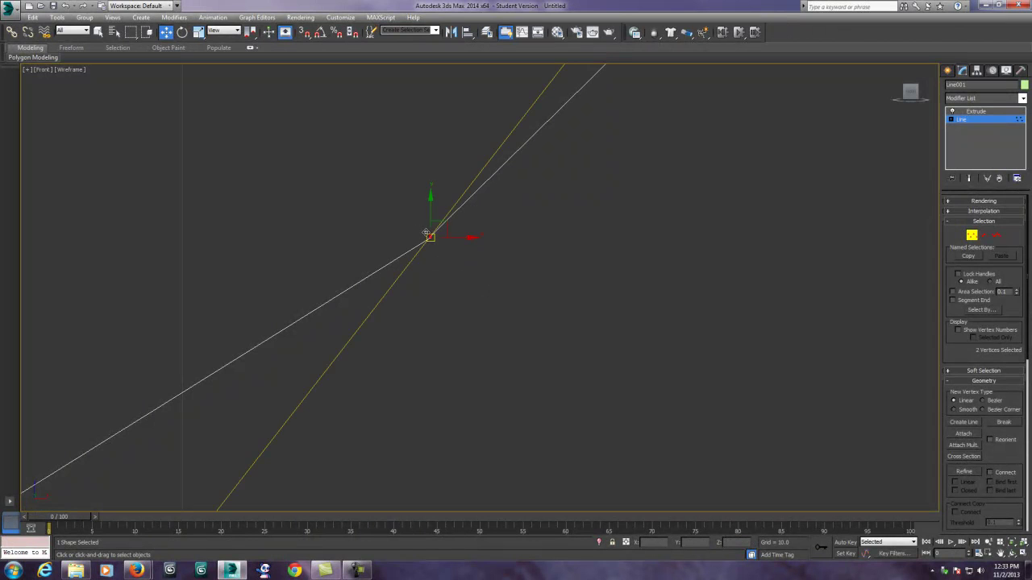
{"action": "scroll", "coordinate": [491, 297], "scroll_direction": "down", "scroll_amount": 3}
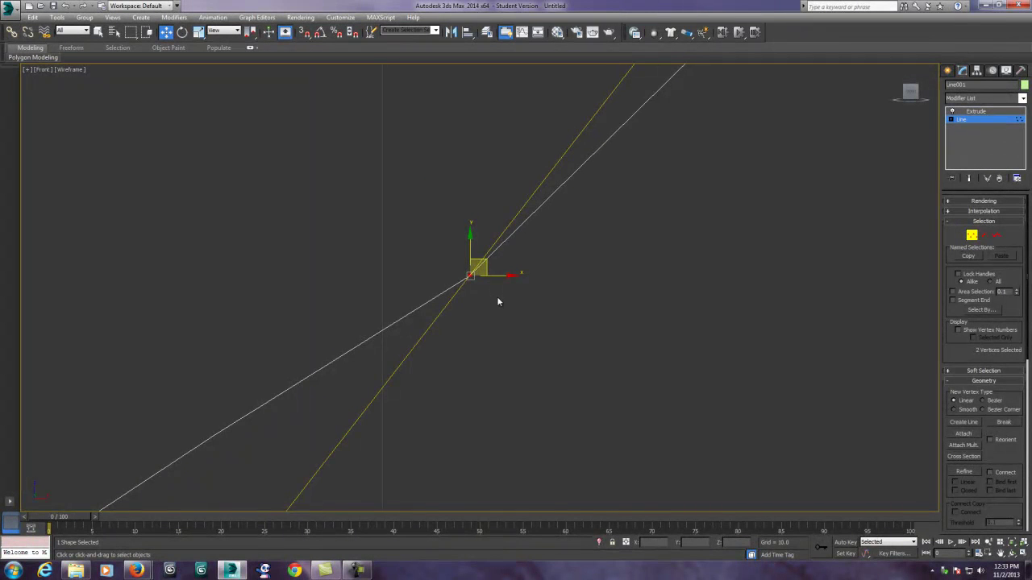
{"action": "scroll", "coordinate": [498, 297], "scroll_direction": "down", "scroll_amount": 4}
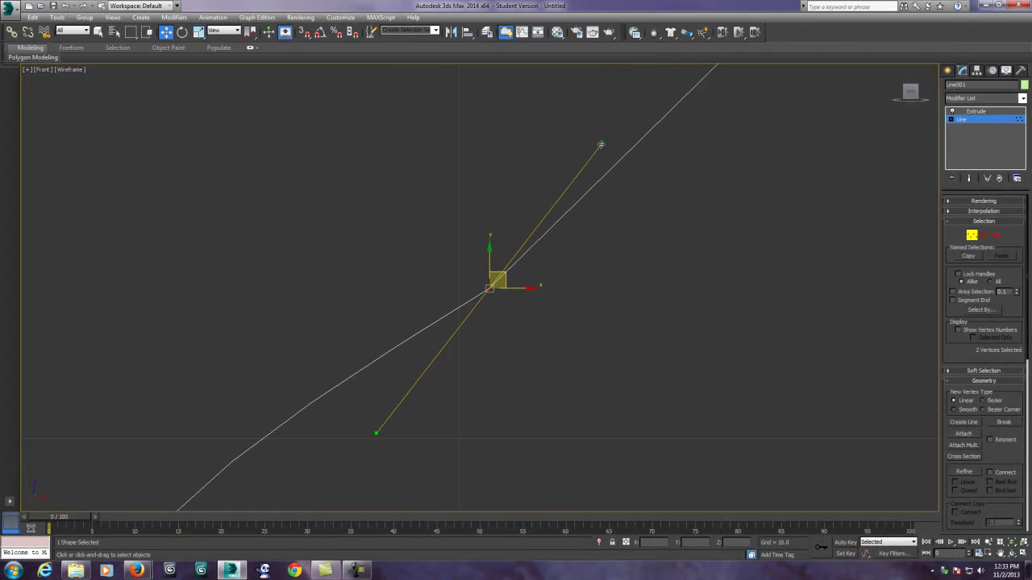
{"action": "left_click_drag", "start_coordinate": [600, 145], "coordinate": [619, 166]}
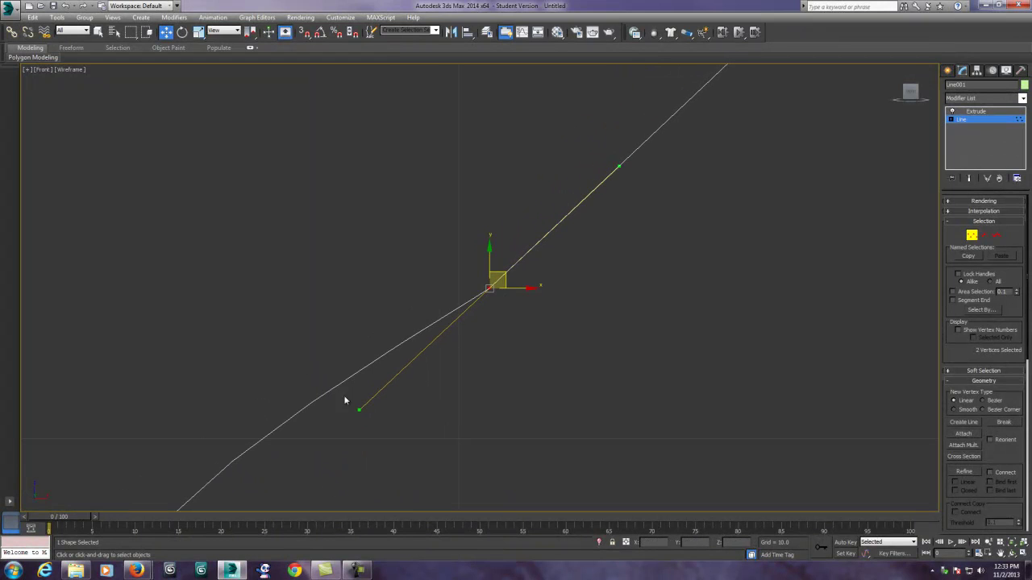
{"action": "left_click_drag", "start_coordinate": [359, 409], "coordinate": [350, 391]}
{"action": "left_click_drag", "start_coordinate": [497, 275], "coordinate": [448, 236]}
{"action": "left_click_drag", "start_coordinate": [579, 145], "coordinate": [568, 137]}
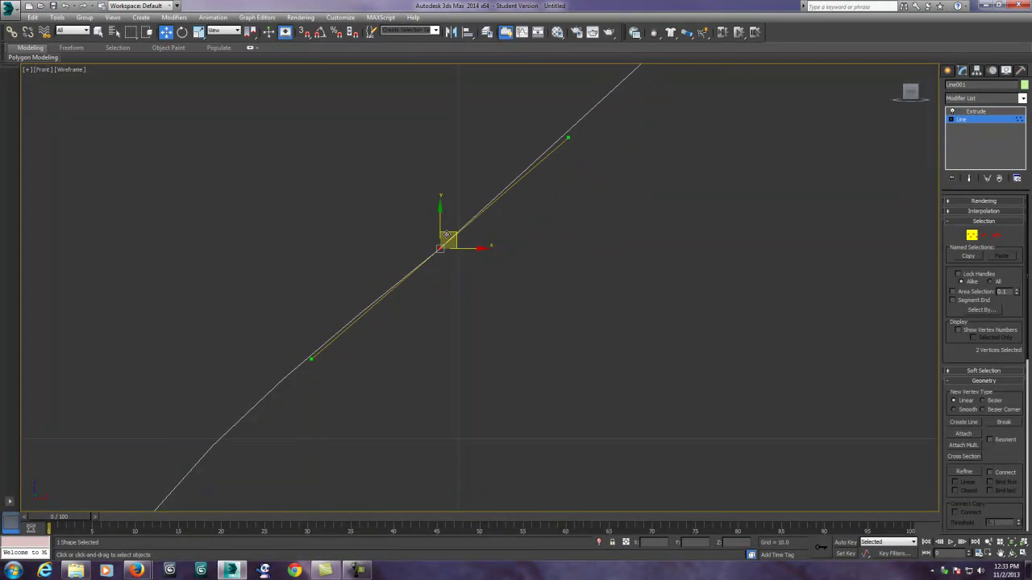
{"action": "mouse_move", "coordinate": [454, 234]}
{"action": "left_mouse_down"}
{"action": "mouse_move", "coordinate": [433, 219]}
{"action": "mouse_move", "coordinate": [442, 229]}
{"action": "left_mouse_up"}
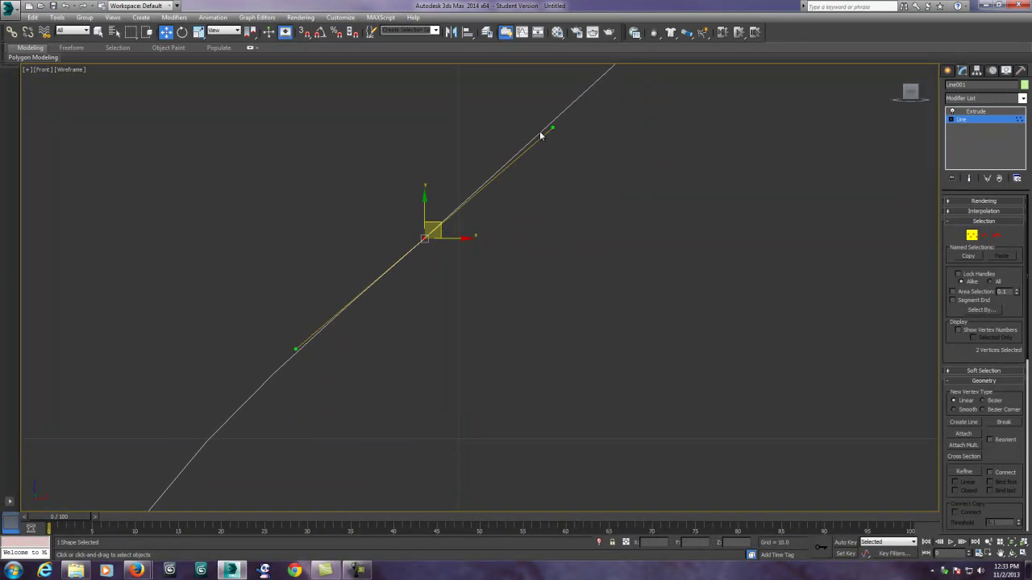
{"action": "left_click_drag", "start_coordinate": [554, 127], "coordinate": [548, 126]}
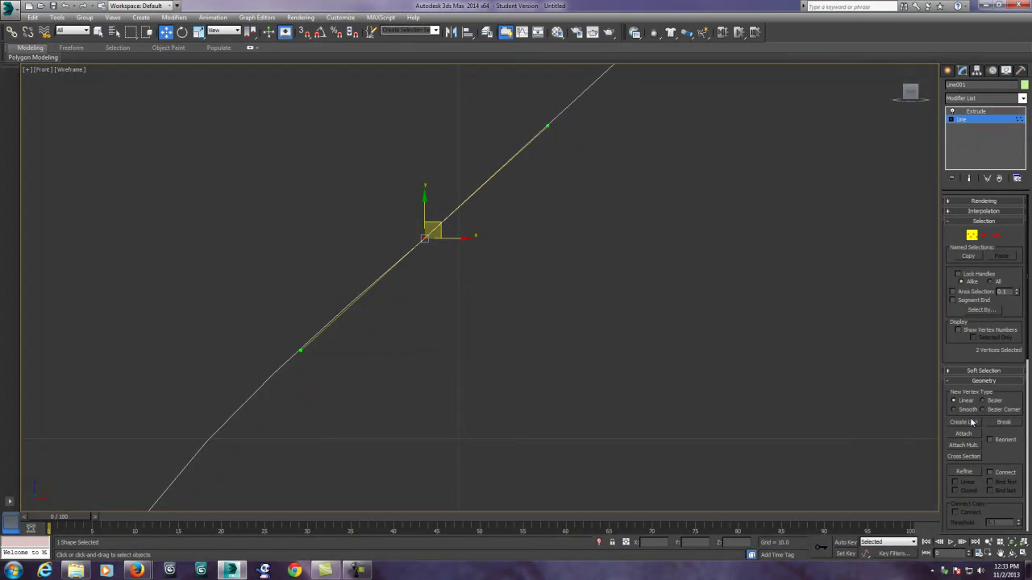
Step: Weld the two selected end vertices with a 0.1 threshold and move the resulting vertex slightly to check the join
{"action": "left_click_drag", "start_coordinate": [1003, 454], "coordinate": [1009, 281]}
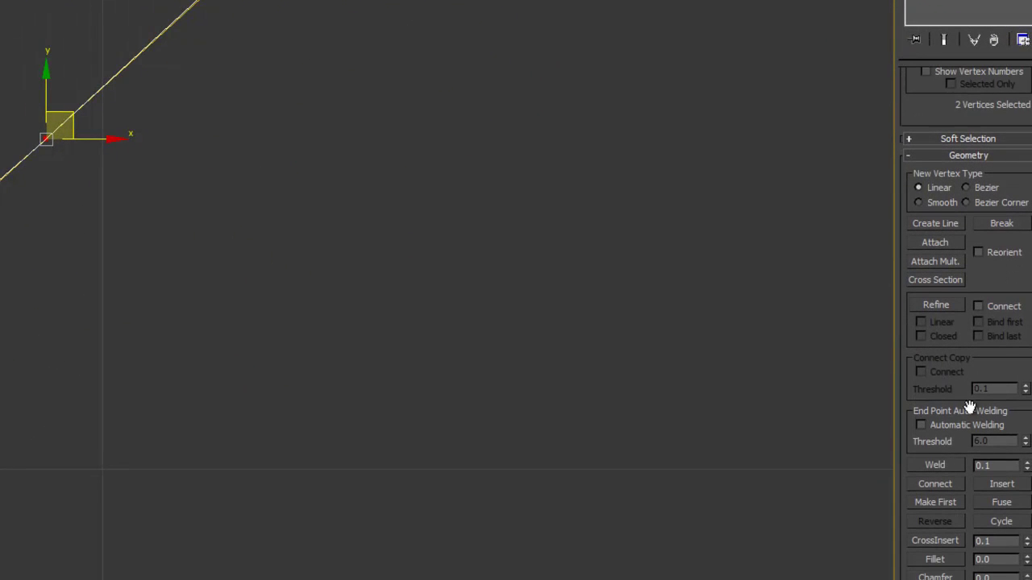
{"action": "left_click", "coordinate": [935, 466]}
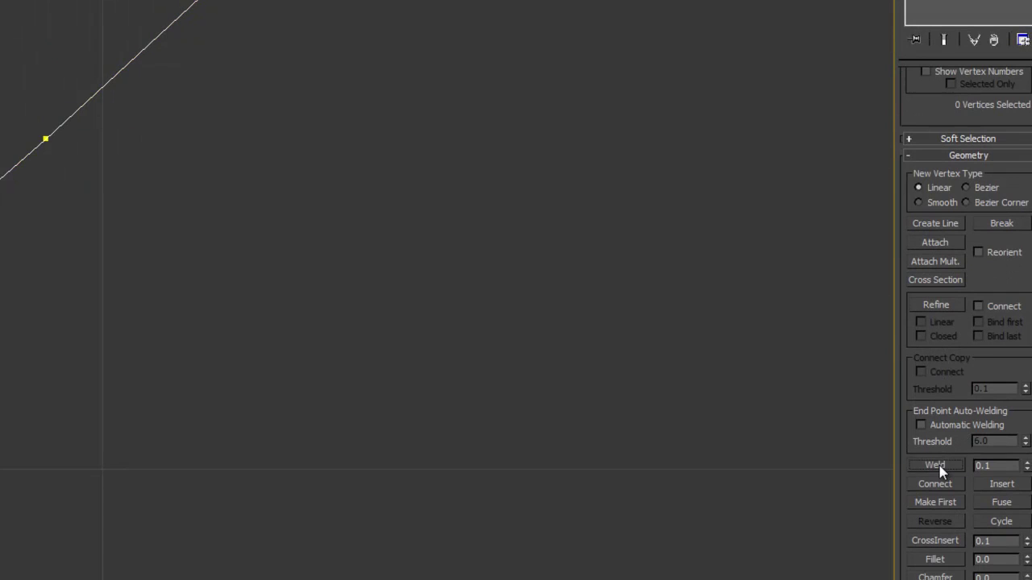
{"action": "left_click", "coordinate": [45, 139]}
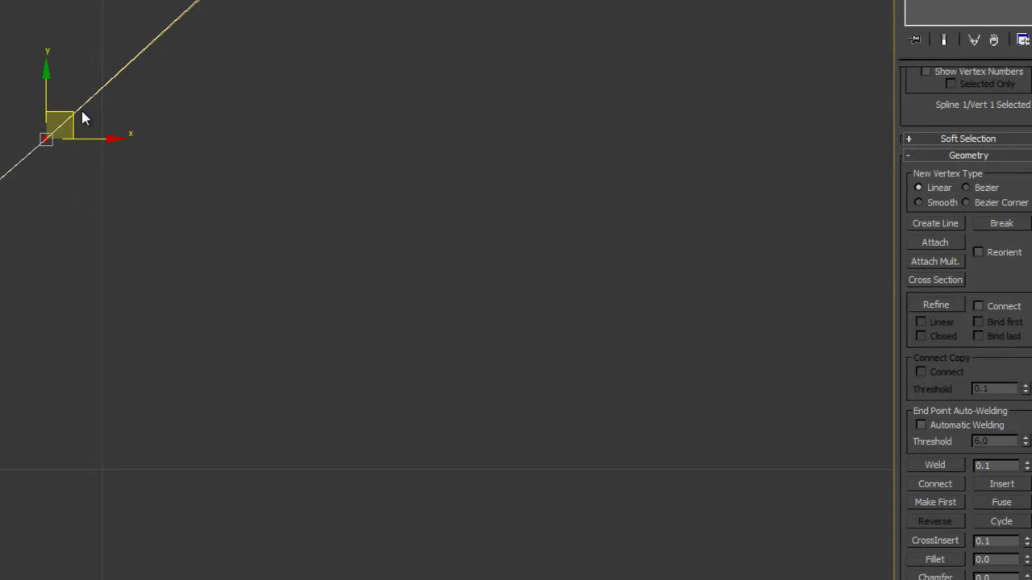
{"action": "left_click", "coordinate": [113, 263]}
{"action": "left_click_drag", "start_coordinate": [36, 77], "coordinate": [76, 108]}
{"action": "left_click", "coordinate": [8, 96]}
{"action": "left_click", "coordinate": [238, 239]}
{"action": "left_click", "coordinate": [140, 161]}
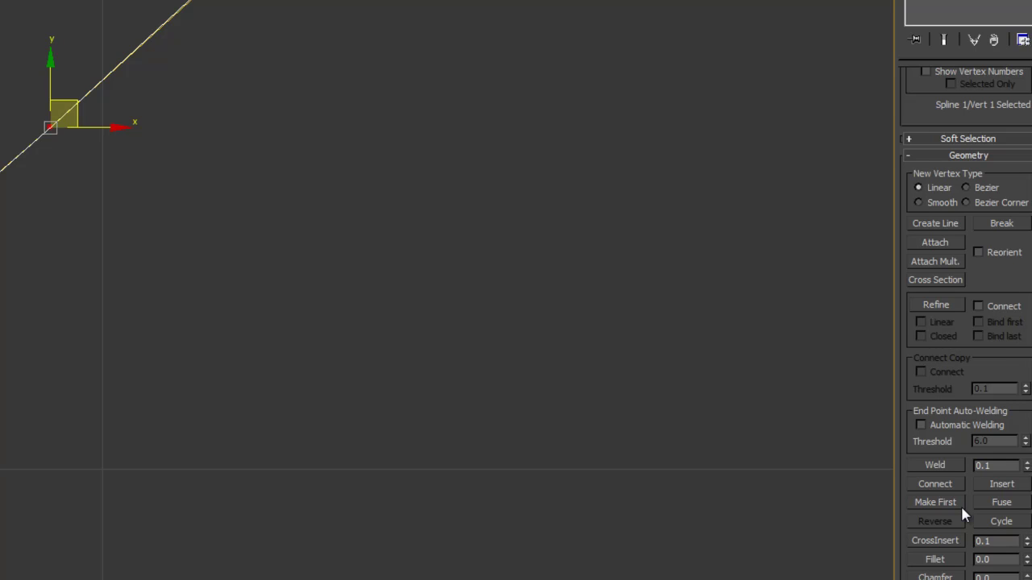
Step: Return to the Extrude level of the closed outline and restore the four-viewport layout
{"action": "left_click", "coordinate": [378, 307]}
{"action": "scroll", "coordinate": [378, 287], "scroll_direction": "down", "scroll_amount": 8}
{"action": "scroll", "coordinate": [522, 288], "scroll_direction": "down", "scroll_amount": 2}
{"action": "middle_click_drag", "start_coordinate": [522, 288], "coordinate": [327, 266]}
{"action": "middle_click_drag", "start_coordinate": [580, 265], "coordinate": [159, 354]}
{"action": "scroll", "coordinate": [679, 170], "scroll_direction": "down", "scroll_amount": 1}
{"action": "middle_click_drag", "start_coordinate": [680, 170], "coordinate": [331, 317]}
{"action": "scroll", "coordinate": [751, 323], "scroll_direction": "down", "scroll_amount": 2}
{"action": "middle_click_drag", "start_coordinate": [751, 323], "coordinate": [361, 368]}
{"action": "middle_click_drag", "start_coordinate": [372, 416], "coordinate": [357, 309]}
{"action": "scroll", "coordinate": [305, 337], "scroll_direction": "up", "scroll_amount": 1}
{"action": "key", "text": "alt+w"}
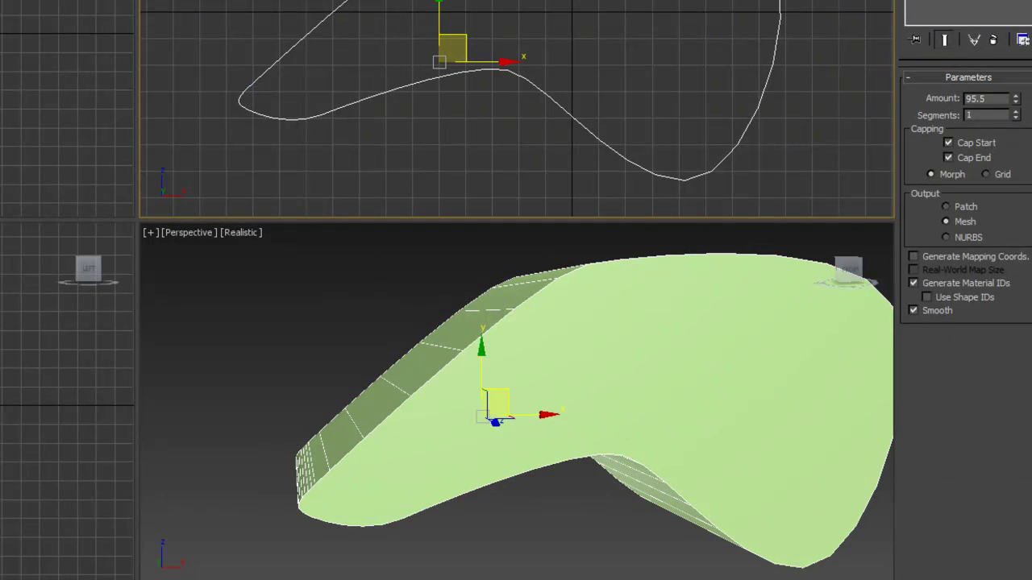
Step: Orbit around the extruded closed outline to examine its caps and sides
{"action": "key", "text": "ctrl+r"}
{"action": "left_click_drag", "start_coordinate": [564, 443], "coordinate": [599, 451]}
{"action": "middle_click_drag", "start_coordinate": [596, 456], "coordinate": [537, 430], "text": "alt"}
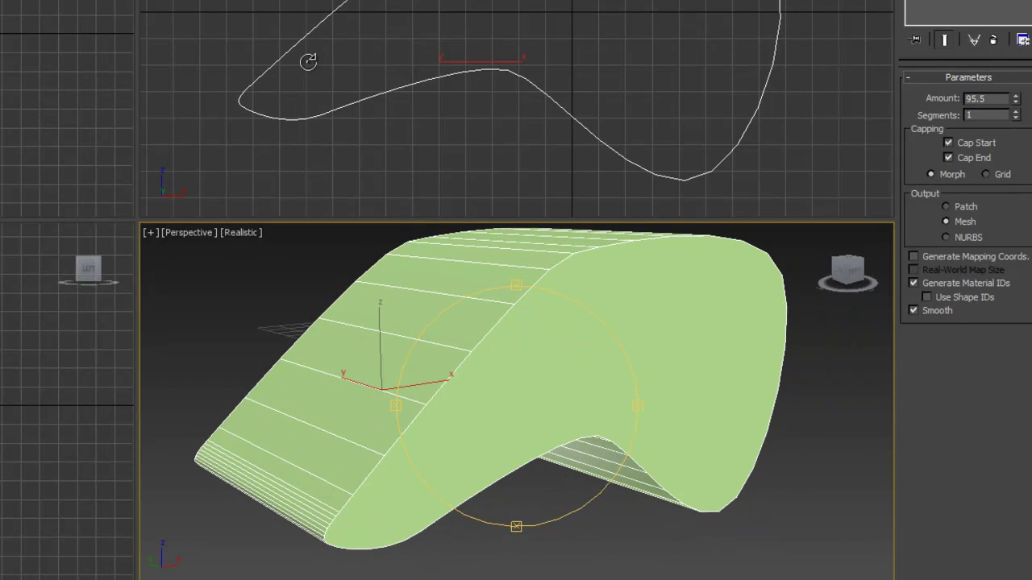
{"action": "middle_click_drag", "start_coordinate": [580, 382], "coordinate": [606, 410], "text": "alt"}
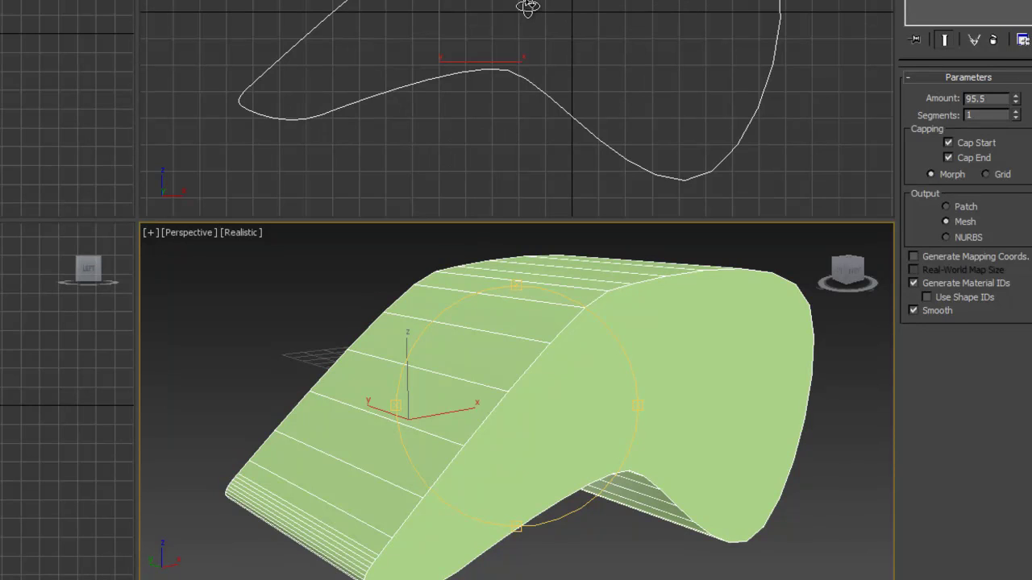
{"action": "left_click_drag", "start_coordinate": [528, 7], "coordinate": [444, 67]}
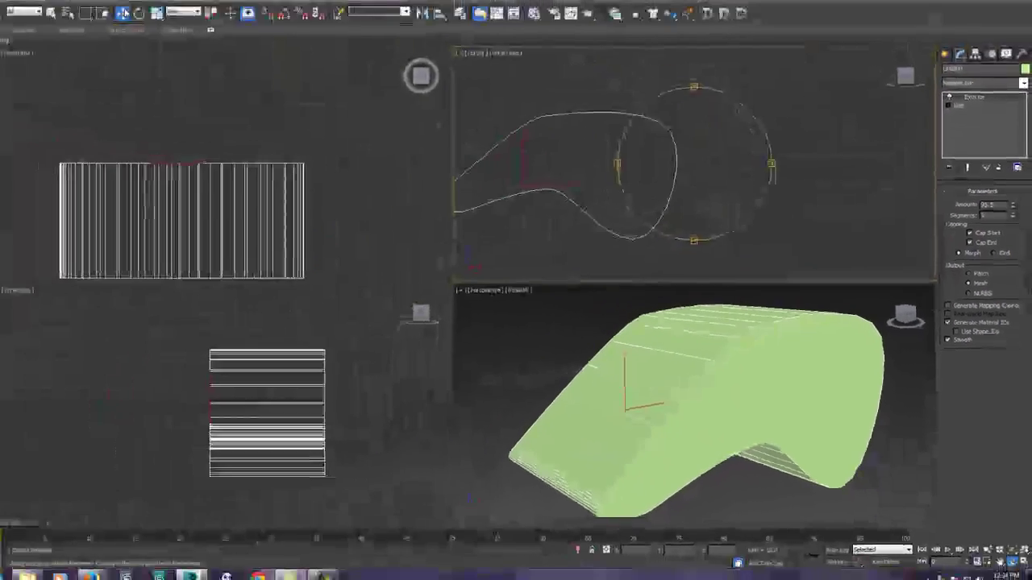
Step: Draw an open six-point line in empty space of the Front view, forming the upper part of a new outline
{"action": "right_click", "coordinate": [391, 29]}
{"action": "middle_click_drag", "start_coordinate": [391, 29], "coordinate": [258, 29]}
{"action": "scroll", "coordinate": [485, 16], "scroll_direction": "up", "scroll_amount": 2}
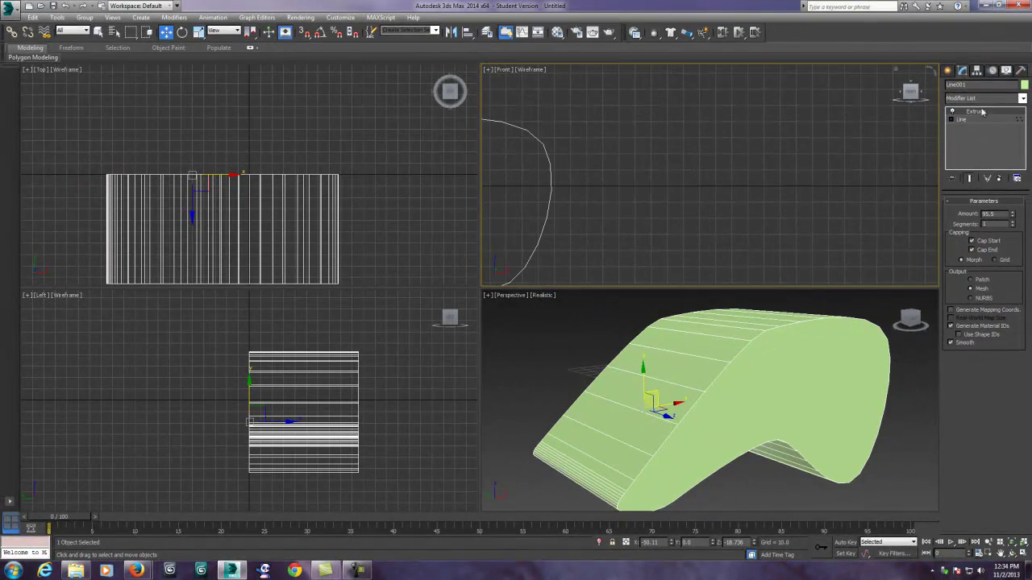
{"action": "left_click", "coordinate": [948, 71]}
{"action": "left_click", "coordinate": [966, 144]}
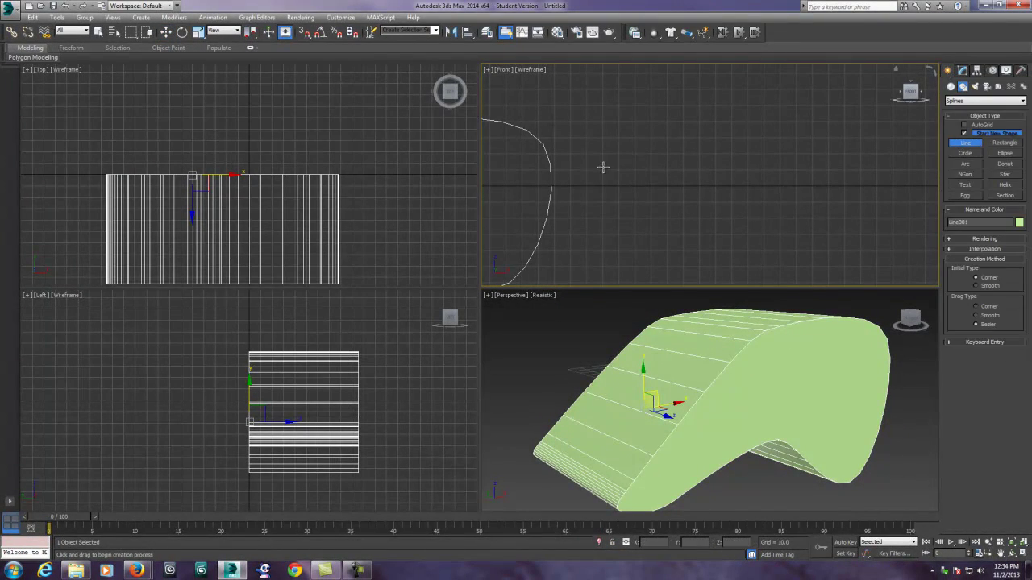
{"action": "left_click", "coordinate": [601, 232]}
{"action": "left_click", "coordinate": [725, 131]}
{"action": "left_click", "coordinate": [848, 127]}
{"action": "left_click", "coordinate": [866, 196]}
{"action": "left_click", "coordinate": [801, 227]}
{"action": "left_click", "coordinate": [740, 219]}
{"action": "right_click", "coordinate": [740, 227]}
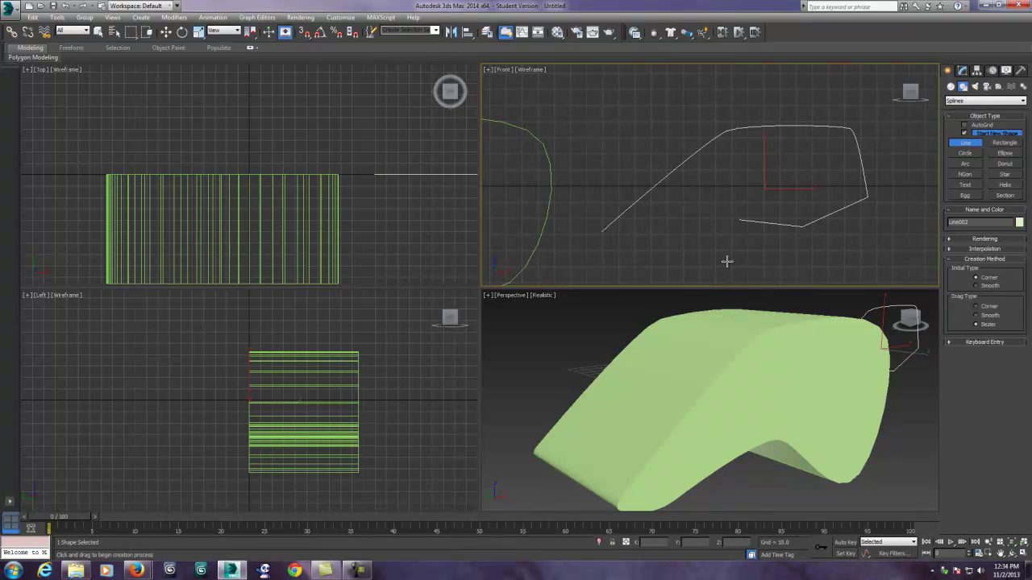
Step: Draw a separate five-point line below the first, leaving small gaps at both ends, and maximize the Front view
{"action": "left_click", "coordinate": [596, 237]}
{"action": "left_click", "coordinate": [631, 268]}
{"action": "left_click", "coordinate": [673, 222]}
{"action": "left_click", "coordinate": [711, 187]}
{"action": "left_click", "coordinate": [733, 217]}
{"action": "right_click", "coordinate": [732, 212]}
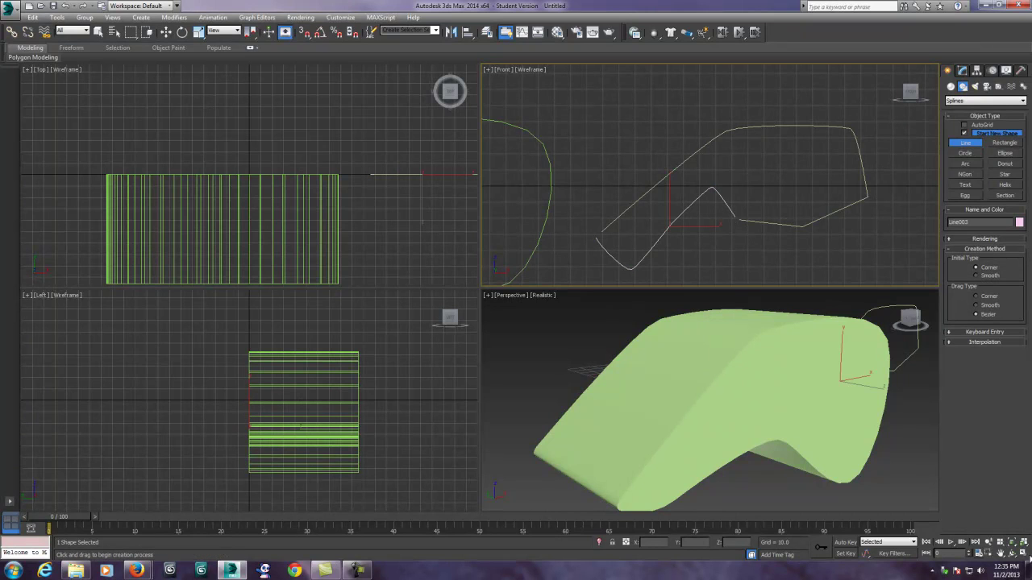
{"action": "left_click", "coordinate": [1022, 554]}
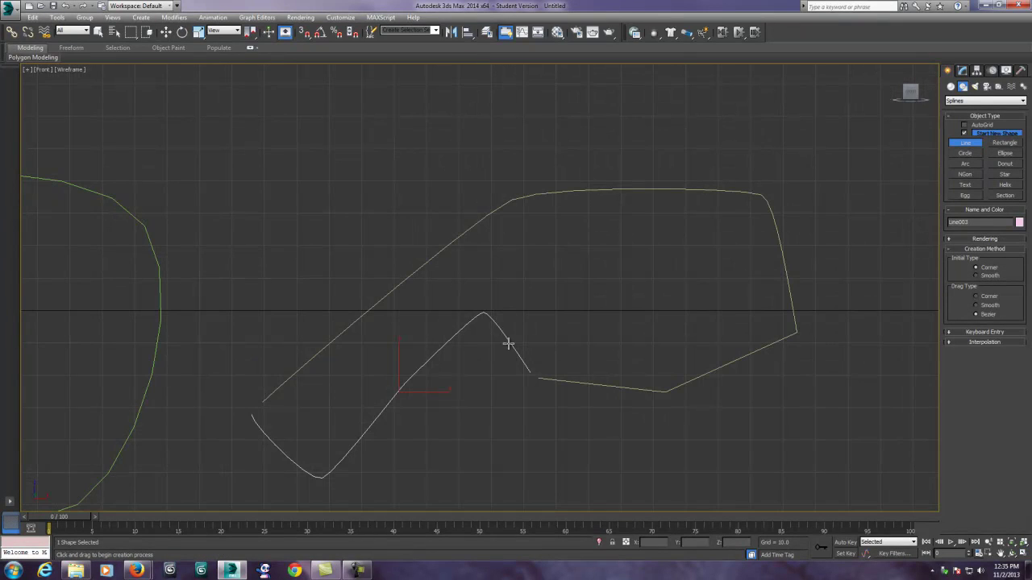
Step: Attach the lower line to the upper line so both halves of the new outline form one shape
{"action": "scroll", "coordinate": [508, 344], "scroll_direction": "up", "scroll_amount": 3}
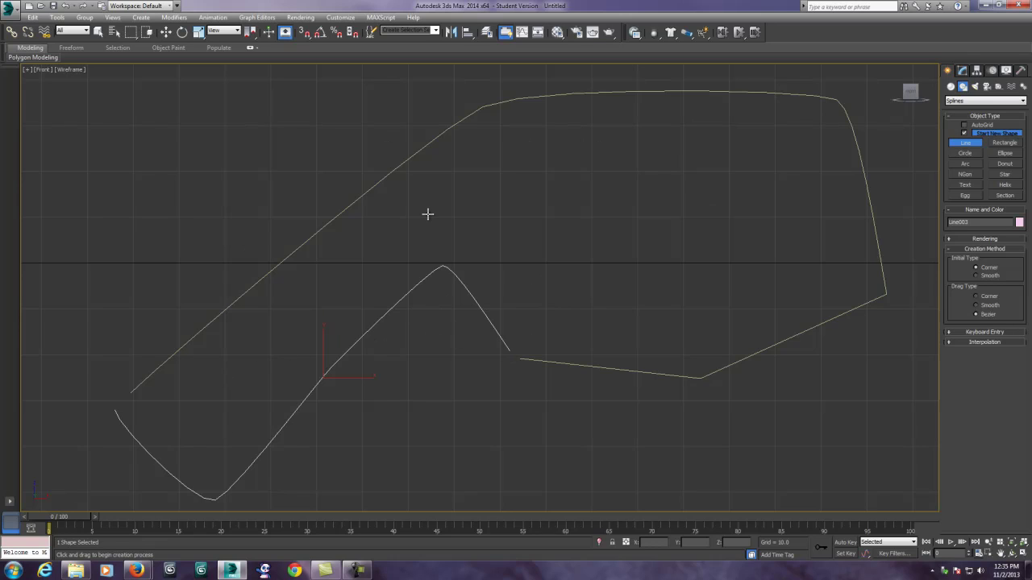
{"action": "left_click", "coordinate": [166, 31]}
{"action": "left_click", "coordinate": [355, 164]}
{"action": "left_click", "coordinate": [405, 162]}
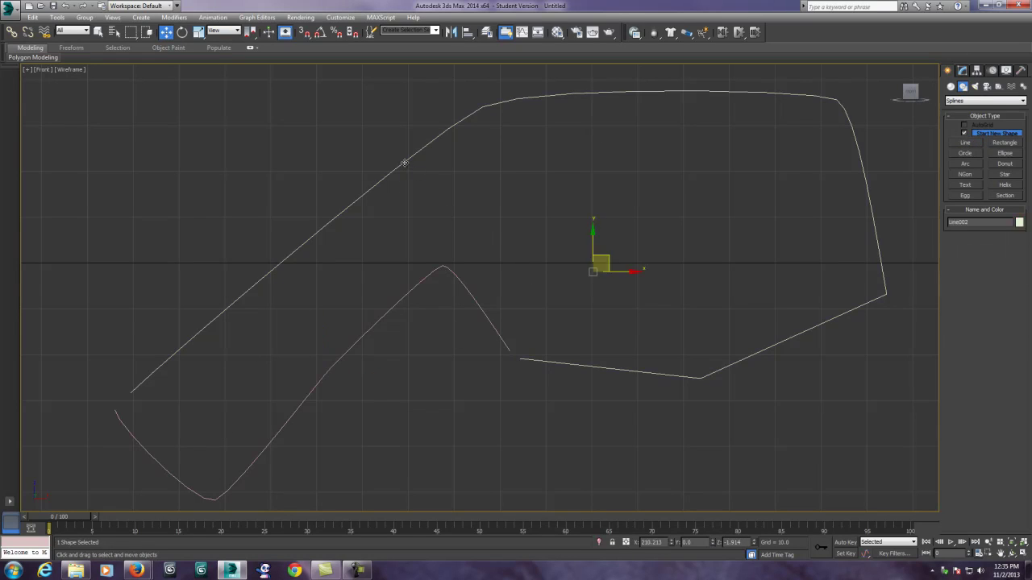
{"action": "left_click", "coordinate": [962, 71]}
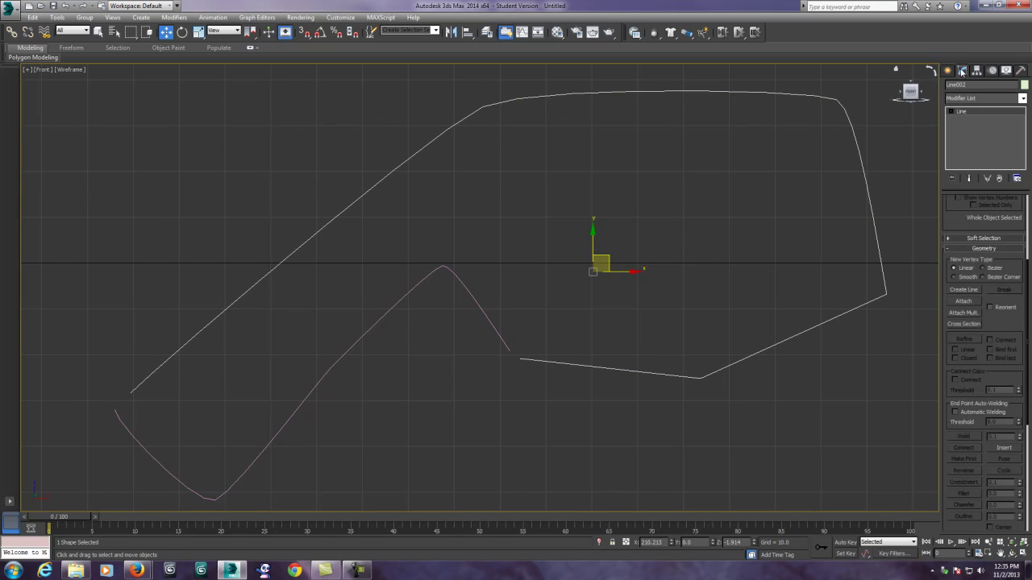
{"action": "left_click", "coordinate": [963, 302]}
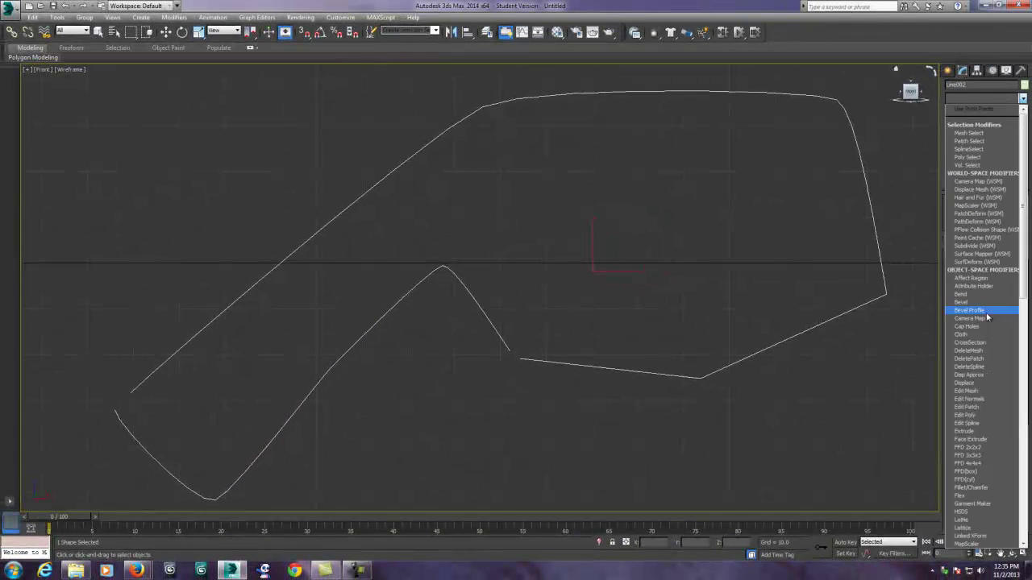
Step: Apply the Extrude modifier to the combined lines, restore the four-viewport layout and inspect the result in Perspective
{"action": "left_click", "coordinate": [967, 428]}
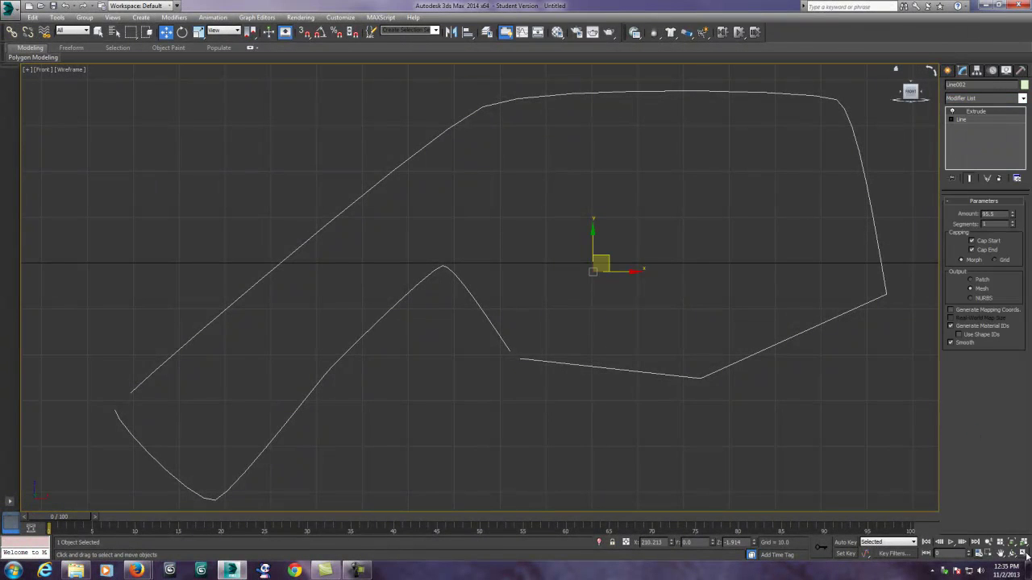
{"action": "left_click", "coordinate": [1023, 553]}
{"action": "middle_click_drag", "start_coordinate": [848, 389], "coordinate": [624, 392]}
{"action": "scroll", "coordinate": [741, 370], "scroll_direction": "up", "scroll_amount": 3}
{"action": "middle_click_drag", "start_coordinate": [669, 354], "coordinate": [672, 354]}
{"action": "scroll", "coordinate": [672, 353], "scroll_direction": "down", "scroll_amount": 3}
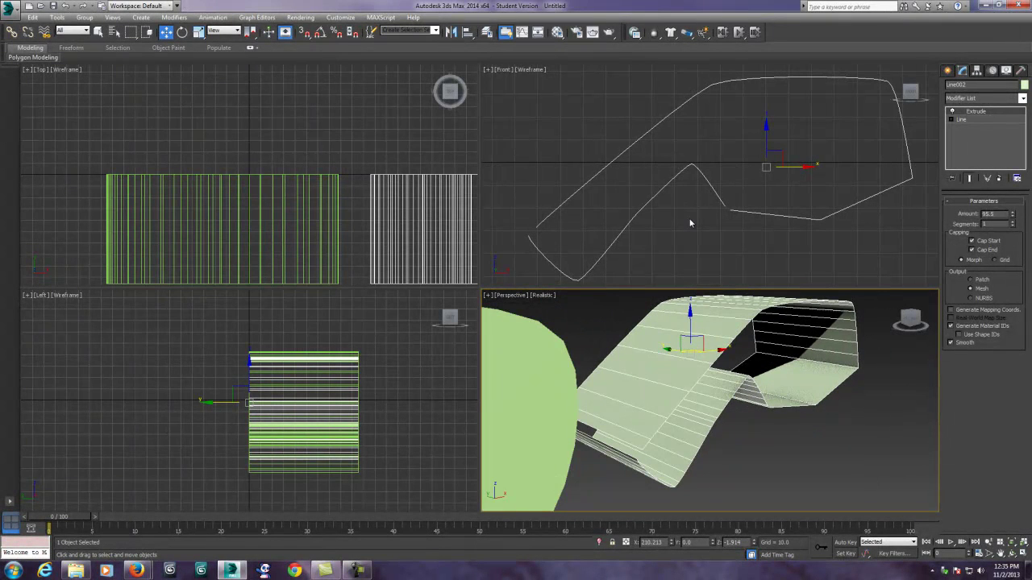
Step: At vertex level of the line, bring the two end vertices at the lower middle gap together and weld them
{"action": "left_click", "coordinate": [962, 120]}
{"action": "scroll", "coordinate": [746, 221], "scroll_direction": "up", "scroll_amount": 6}
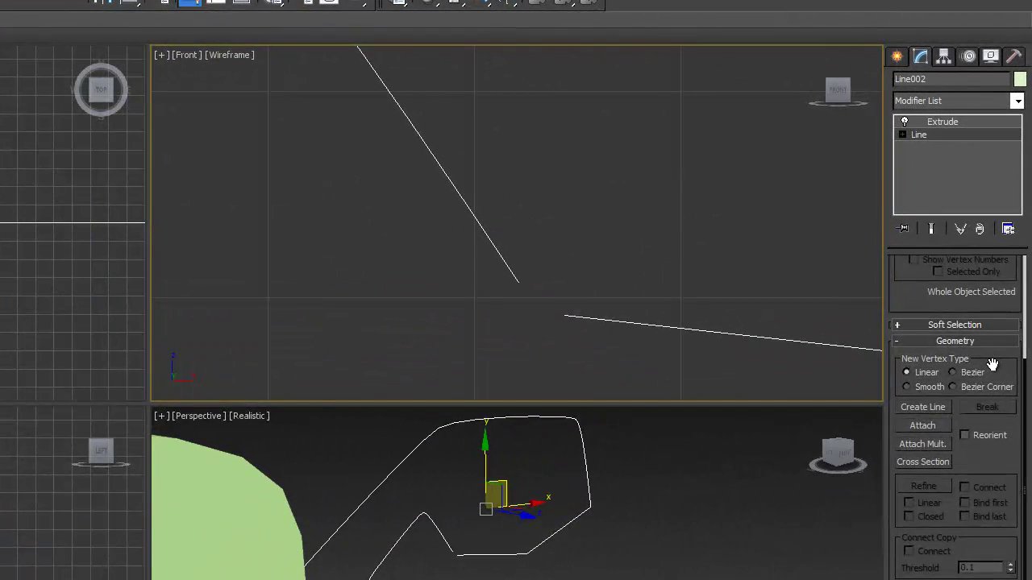
{"action": "scroll", "coordinate": [1009, 286], "scroll_direction": "up", "scroll_amount": 5}
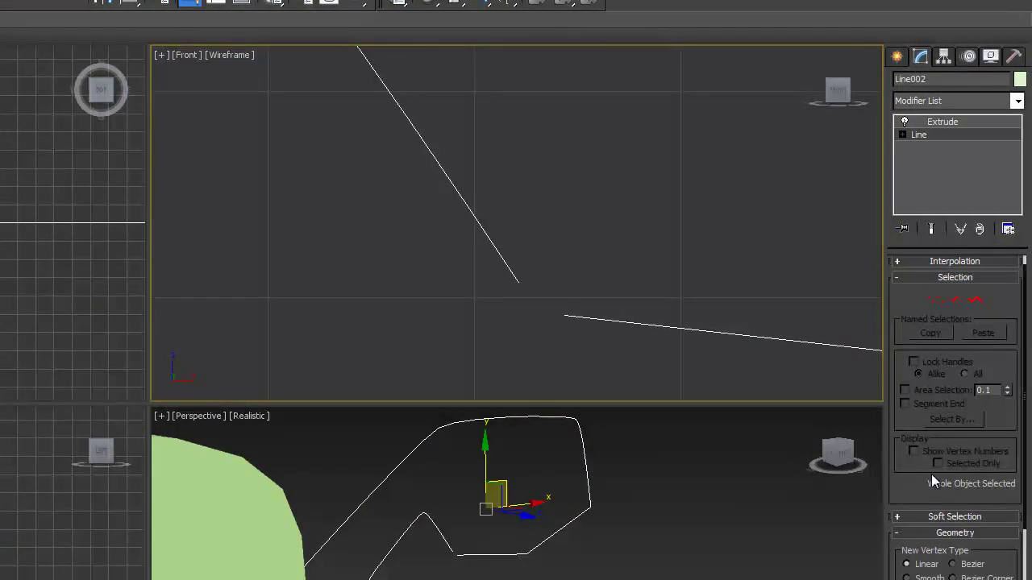
{"action": "left_click", "coordinate": [935, 300]}
{"action": "left_click_drag", "start_coordinate": [590, 263], "coordinate": [494, 337]}
{"action": "left_click", "coordinate": [562, 326]}
{"action": "left_click", "coordinate": [562, 315]}
{"action": "left_click_drag", "start_coordinate": [559, 280], "coordinate": [543, 259]}
{"action": "left_click_drag", "start_coordinate": [468, 331], "coordinate": [461, 329]}
{"action": "scroll", "coordinate": [972, 525], "scroll_direction": "down", "scroll_amount": 5}
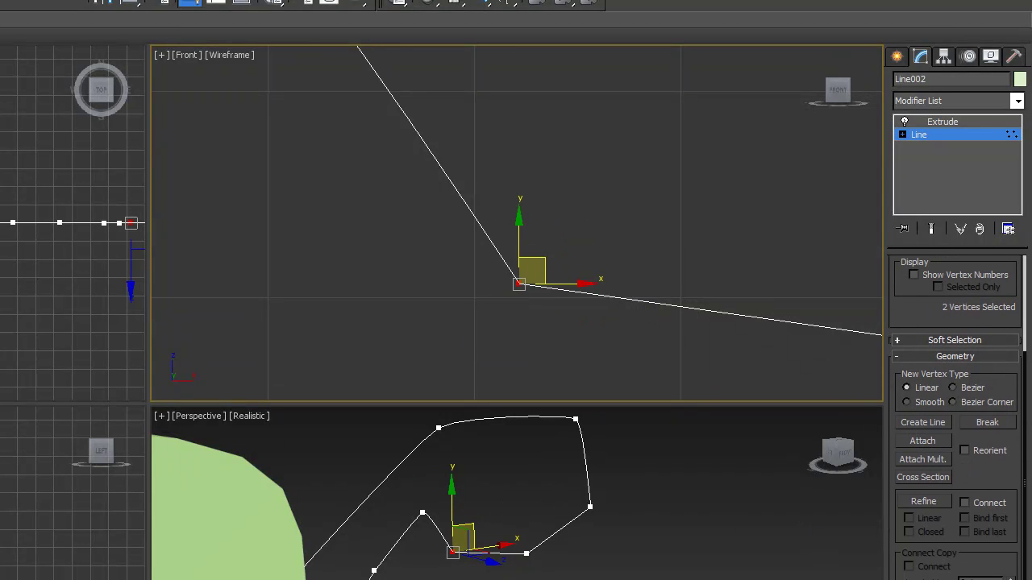
{"action": "left_click", "coordinate": [518, 284]}
{"action": "scroll", "coordinate": [414, 284], "scroll_direction": "down", "scroll_amount": 5}
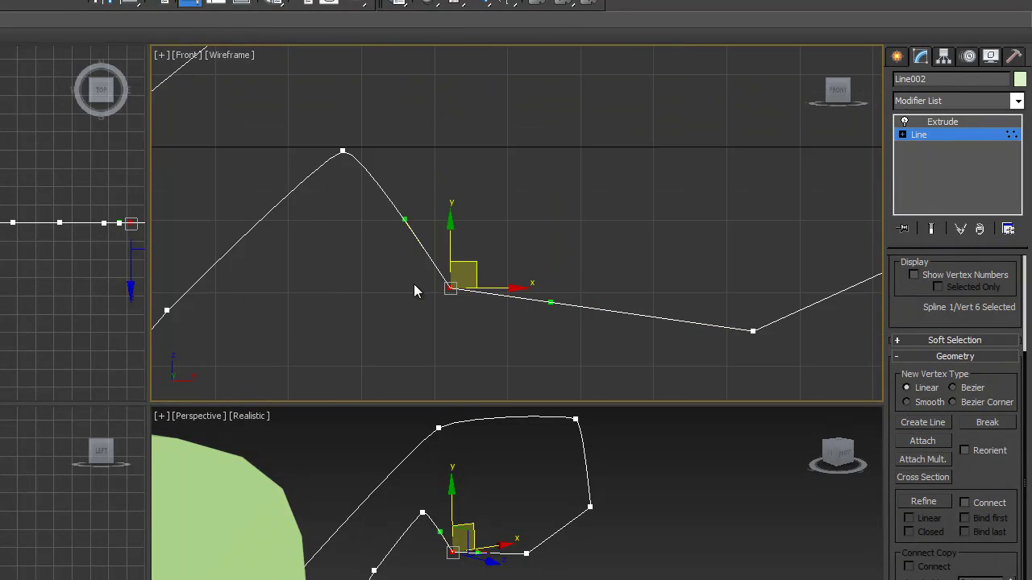
Step: Bring the two end vertices at the outline's far left gap together and weld them
{"action": "scroll", "coordinate": [575, 258], "scroll_direction": "up", "scroll_amount": 10}
{"action": "scroll", "coordinate": [494, 269], "scroll_direction": "up", "scroll_amount": 1}
{"action": "left_click_drag", "start_coordinate": [458, 208], "coordinate": [430, 269]}
{"action": "left_click_drag", "start_coordinate": [473, 209], "coordinate": [421, 264]}
{"action": "left_click_drag", "start_coordinate": [336, 251], "coordinate": [440, 325]}
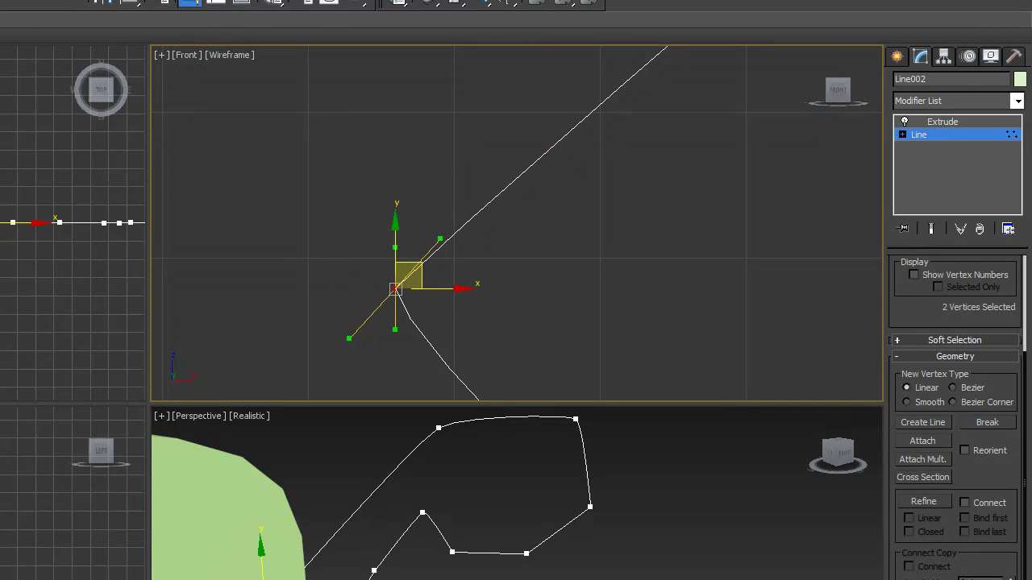
{"action": "key", "text": "ctrl+d"}
{"action": "scroll", "coordinate": [657, 248], "scroll_direction": "down", "scroll_amount": 4}
{"action": "scroll", "coordinate": [514, 281], "scroll_direction": "up", "scroll_amount": 2}
Step: Leave vertex editing, return to the Extrude level of the welded outline and inspect it in Perspective
{"action": "left_click", "coordinate": [933, 135]}
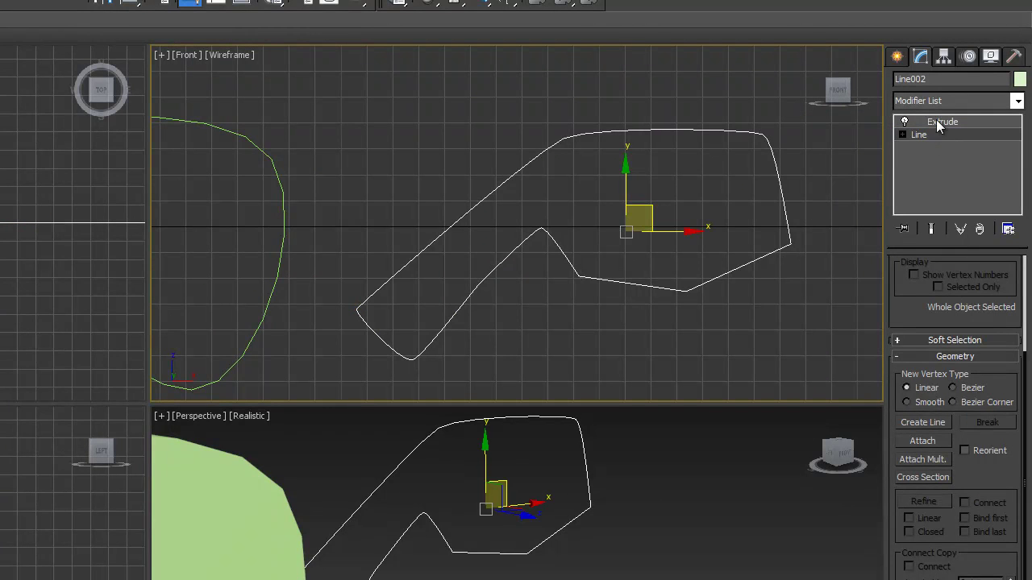
{"action": "left_click", "coordinate": [936, 121]}
{"action": "left_click", "coordinate": [550, 569]}
{"action": "scroll", "coordinate": [550, 569], "scroll_direction": "up", "scroll_amount": 2}
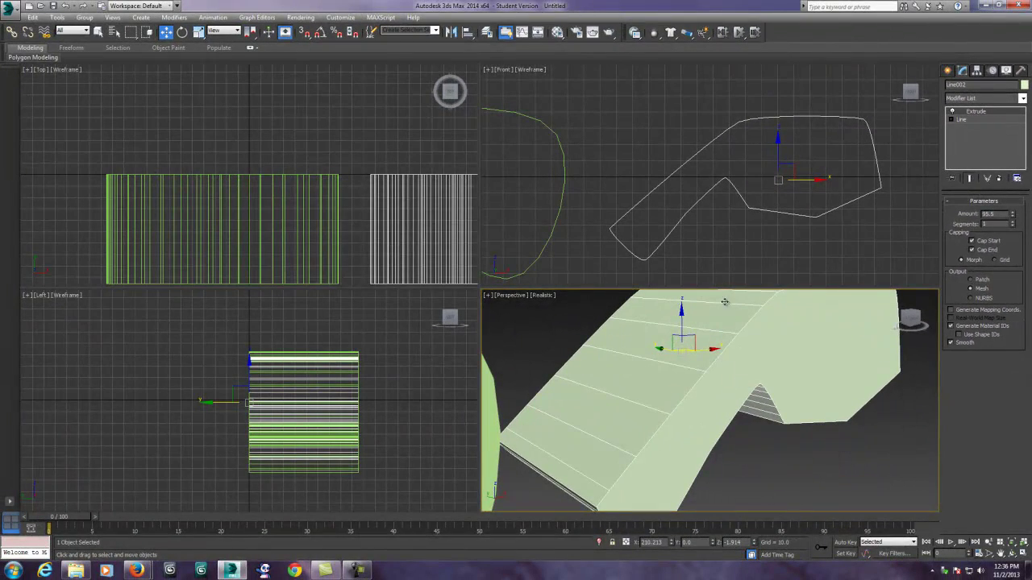
Step: Draw a closed, curved nine-point line that crosses itself in the middle, in empty Front view space right of the existing outline
{"action": "scroll", "coordinate": [691, 202], "scroll_direction": "down", "scroll_amount": 2}
{"action": "scroll", "coordinate": [697, 199], "scroll_direction": "up", "scroll_amount": 5}
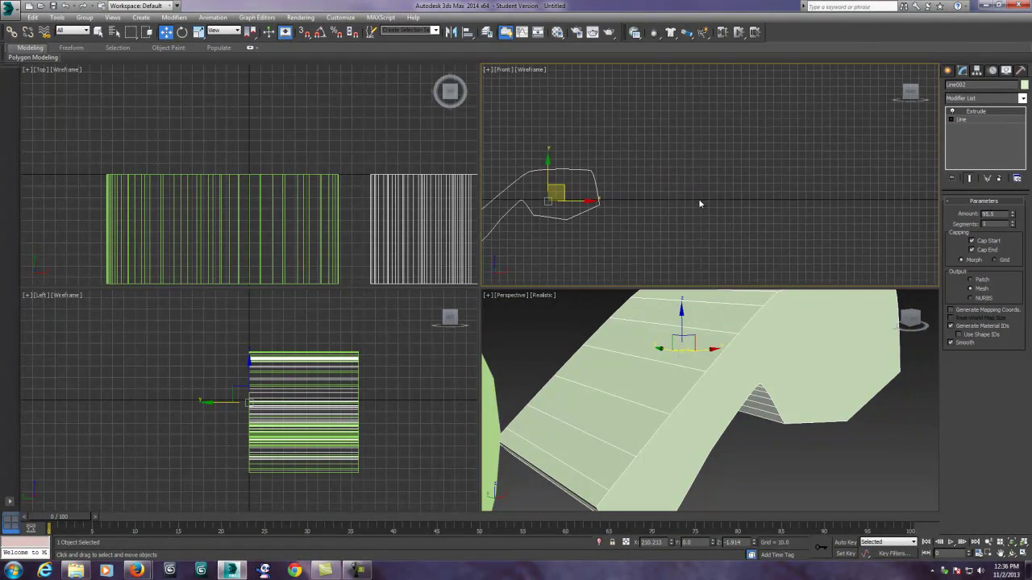
{"action": "left_click", "coordinate": [949, 70]}
{"action": "left_click", "coordinate": [966, 142]}
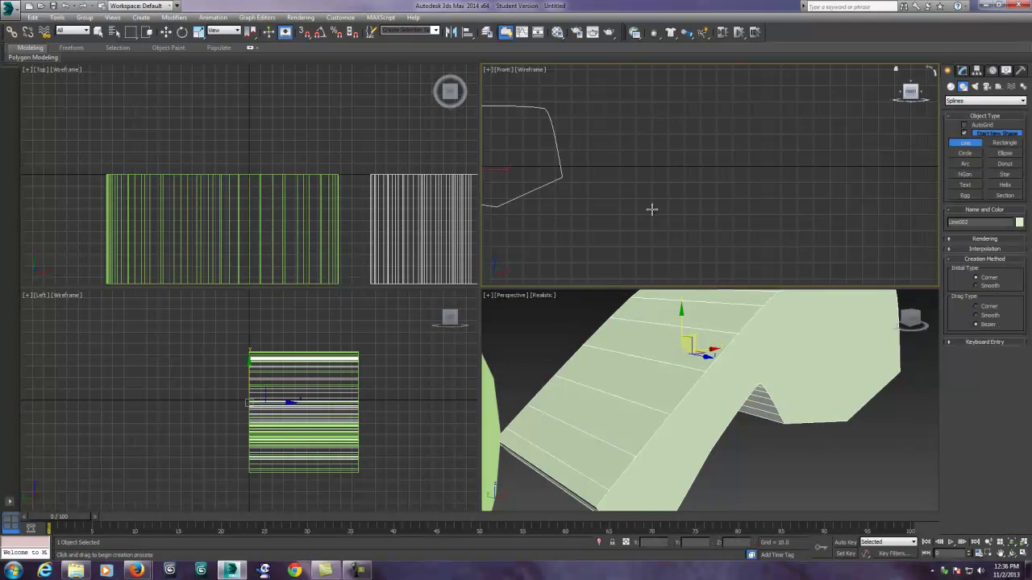
{"action": "left_click", "coordinate": [612, 228]}
{"action": "left_click_drag", "start_coordinate": [668, 118], "coordinate": [690, 115]}
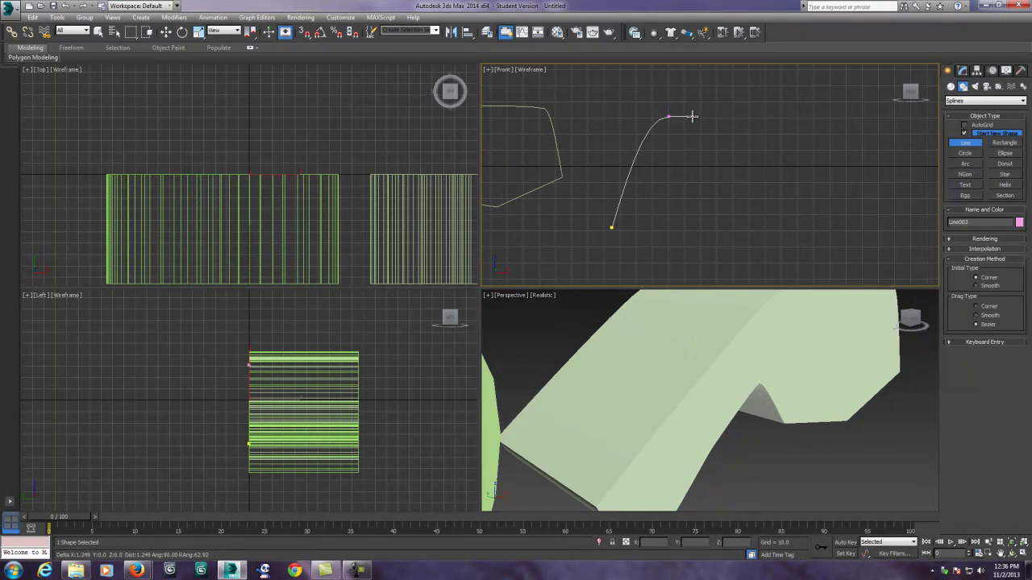
{"action": "left_click_drag", "start_coordinate": [731, 195], "coordinate": [741, 200]}
{"action": "left_click_drag", "start_coordinate": [802, 164], "coordinate": [811, 161]}
{"action": "left_click_drag", "start_coordinate": [869, 177], "coordinate": [869, 182]}
{"action": "left_click_drag", "start_coordinate": [757, 248], "coordinate": [751, 244]}
{"action": "left_click", "coordinate": [739, 192]}
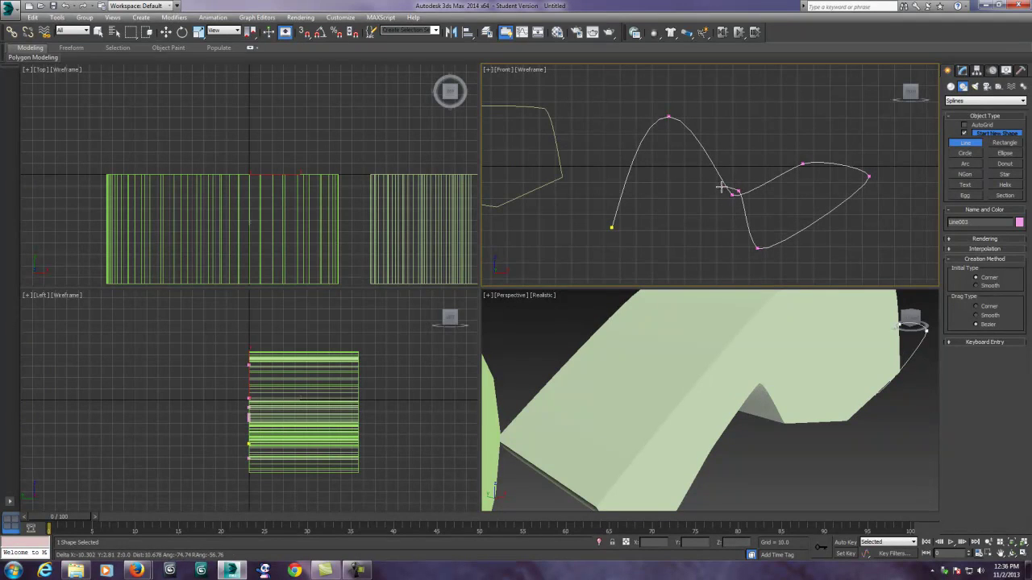
{"action": "left_click", "coordinate": [722, 186]}
{"action": "left_click", "coordinate": [645, 236]}
{"action": "left_click", "coordinate": [612, 227]}
{"action": "left_click", "coordinate": [500, 314]}
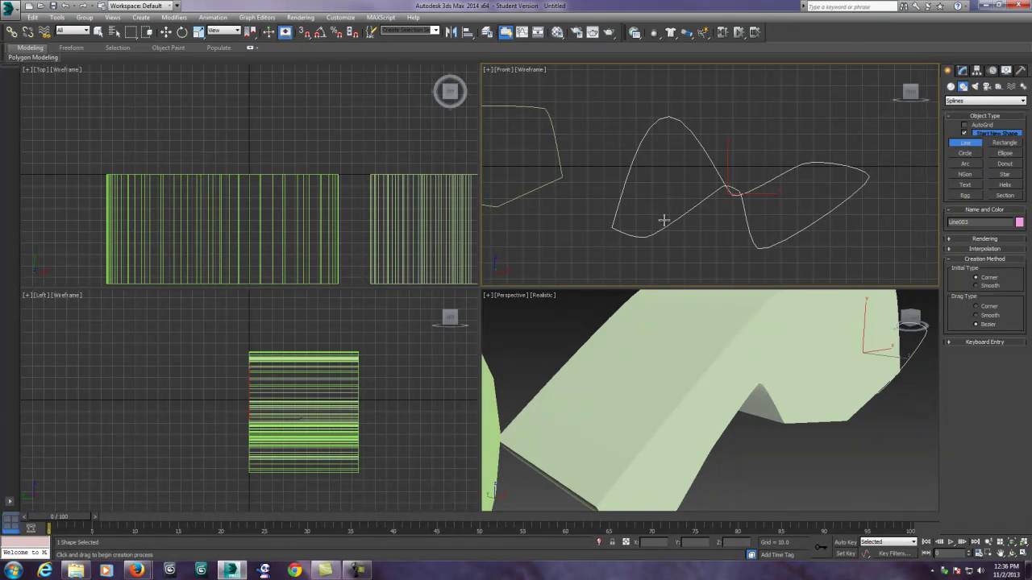
Step: Apply the Extrude modifier to the self-crossing outline and orbit around it to examine its ends and overlap
{"action": "left_click", "coordinate": [961, 71]}
{"action": "left_click", "coordinate": [1022, 99]}
{"action": "left_click", "coordinate": [969, 430]}
{"action": "middle_click_drag", "start_coordinate": [884, 383], "coordinate": [722, 398]}
{"action": "middle_click_drag", "start_coordinate": [833, 405], "coordinate": [603, 385]}
{"action": "scroll", "coordinate": [733, 381], "scroll_direction": "up", "scroll_amount": 2}
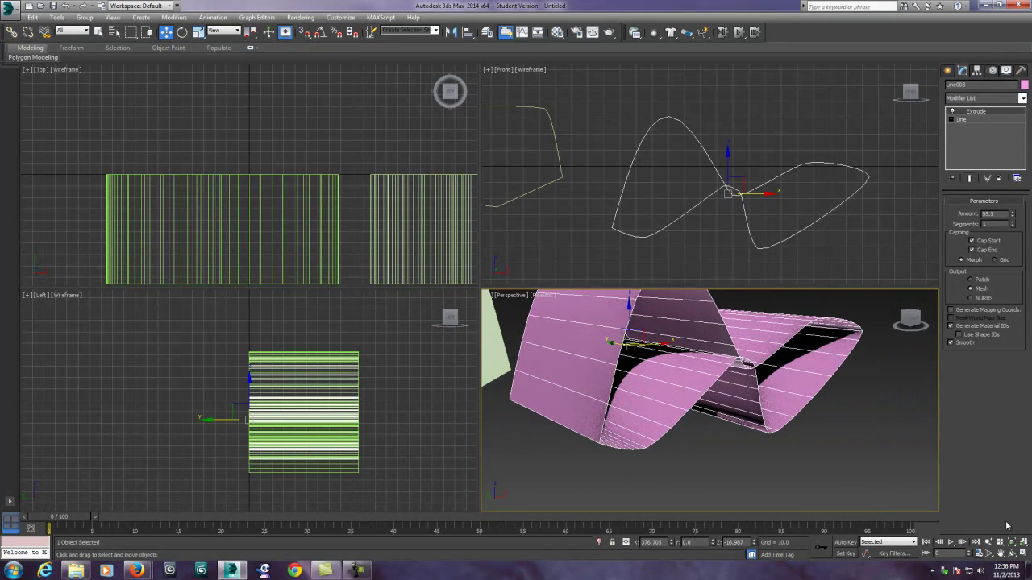
{"action": "left_click", "coordinate": [1011, 555]}
{"action": "left_click_drag", "start_coordinate": [684, 355], "coordinate": [649, 348]}
{"action": "middle_click_drag", "start_coordinate": [649, 349], "coordinate": [676, 370]}
{"action": "scroll", "coordinate": [676, 371], "scroll_direction": "up", "scroll_amount": 2}
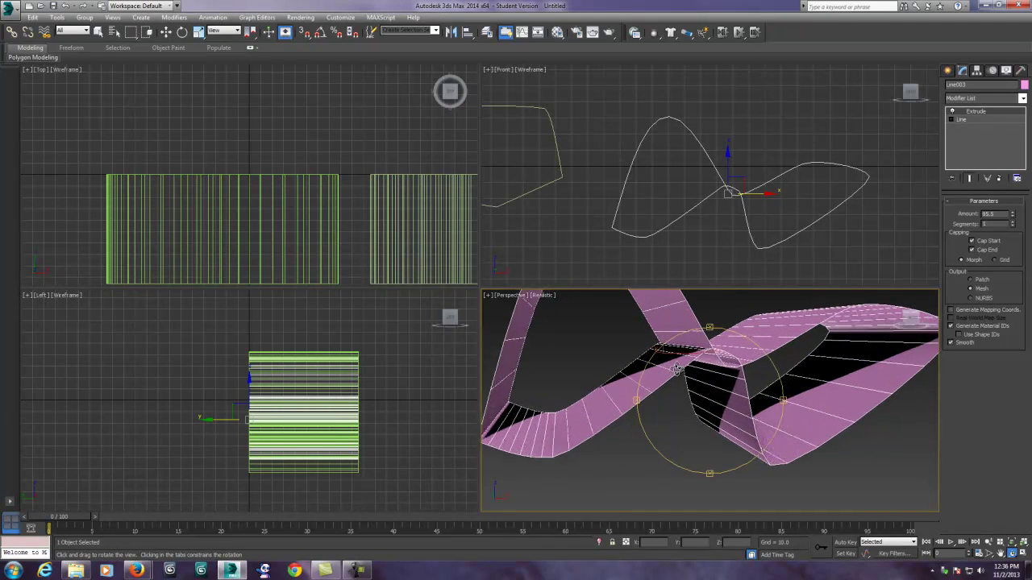
Step: At vertex level, move the upper right vertex at the crossing down and left so the outline's sides no longer overlap
{"action": "scroll", "coordinate": [730, 202], "scroll_direction": "up", "scroll_amount": 5}
{"action": "left_click_drag", "start_coordinate": [730, 202], "coordinate": [714, 140]}
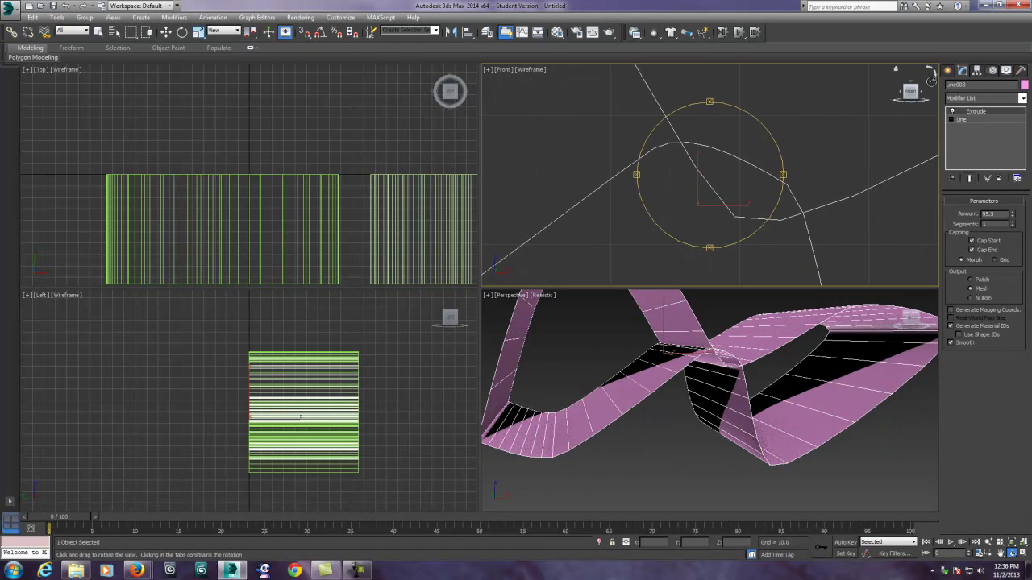
{"action": "left_click", "coordinate": [961, 119]}
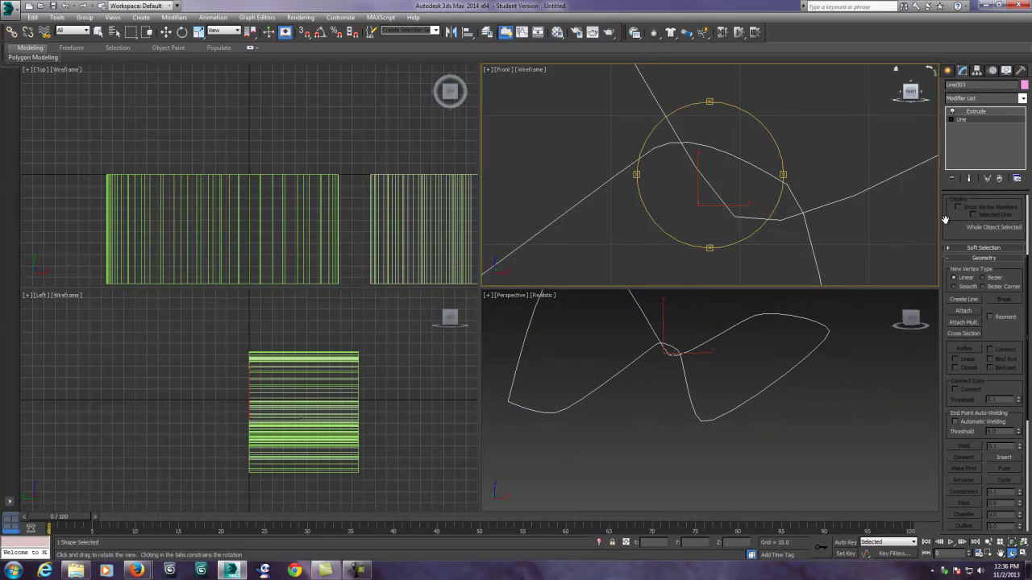
{"action": "left_click", "coordinate": [971, 227]}
{"action": "key", "text": "w"}
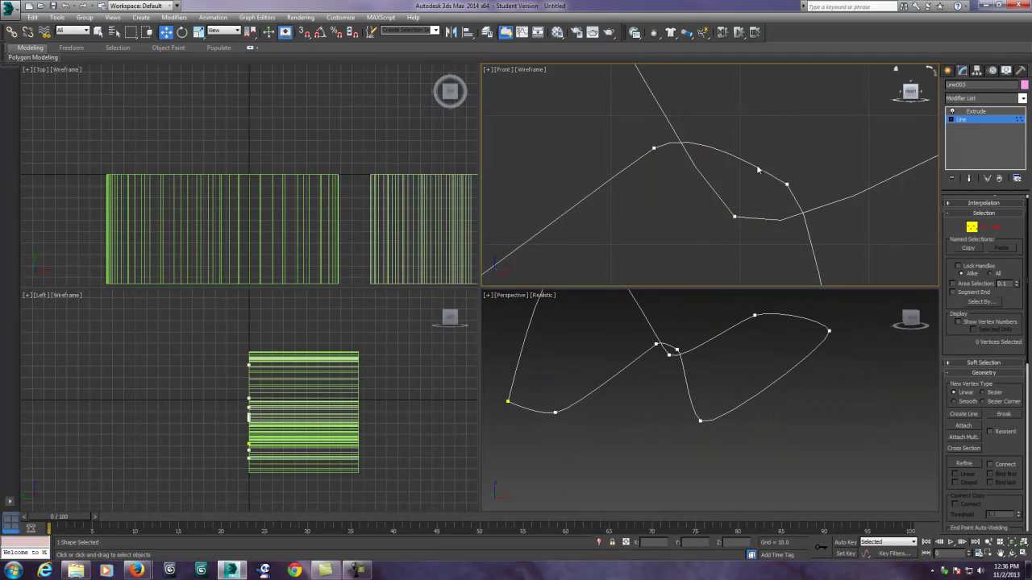
{"action": "left_click", "coordinate": [786, 184]}
{"action": "left_click_drag", "start_coordinate": [800, 171], "coordinate": [733, 200]}
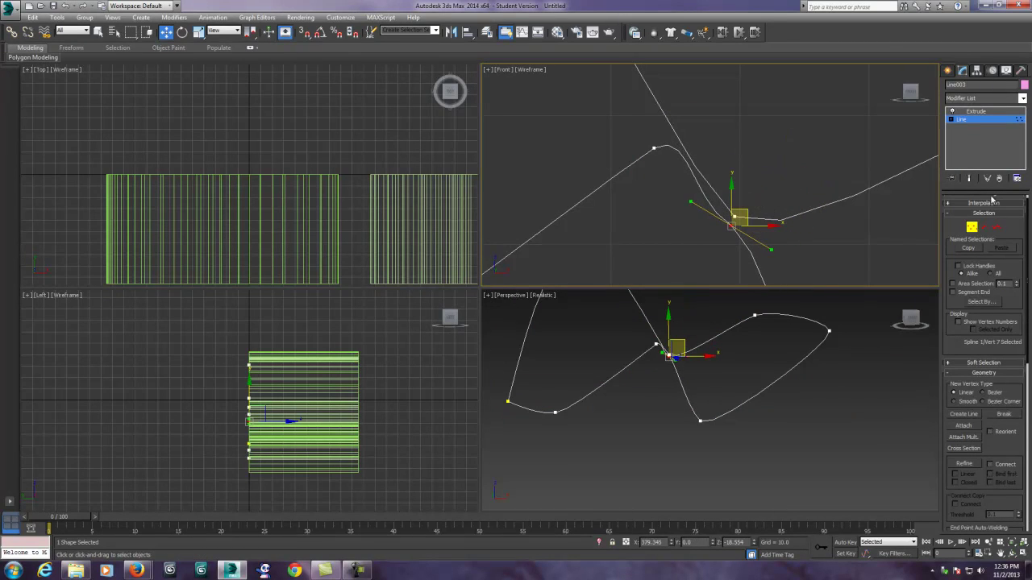
Step: Leave vertex editing, return to the Extrude level of the corrected outline and examine its caps in Perspective
{"action": "left_click", "coordinate": [972, 228]}
{"action": "left_click", "coordinate": [974, 112]}
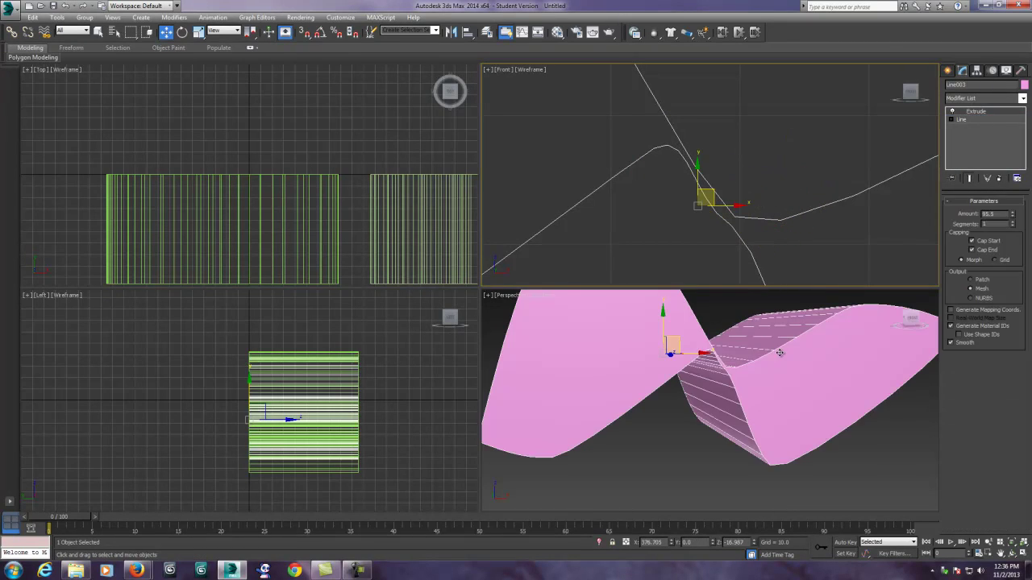
{"action": "left_click", "coordinate": [730, 409]}
{"action": "scroll", "coordinate": [729, 409], "scroll_direction": "down", "scroll_amount": 4}
{"action": "scroll", "coordinate": [717, 383], "scroll_direction": "up", "scroll_amount": 3}
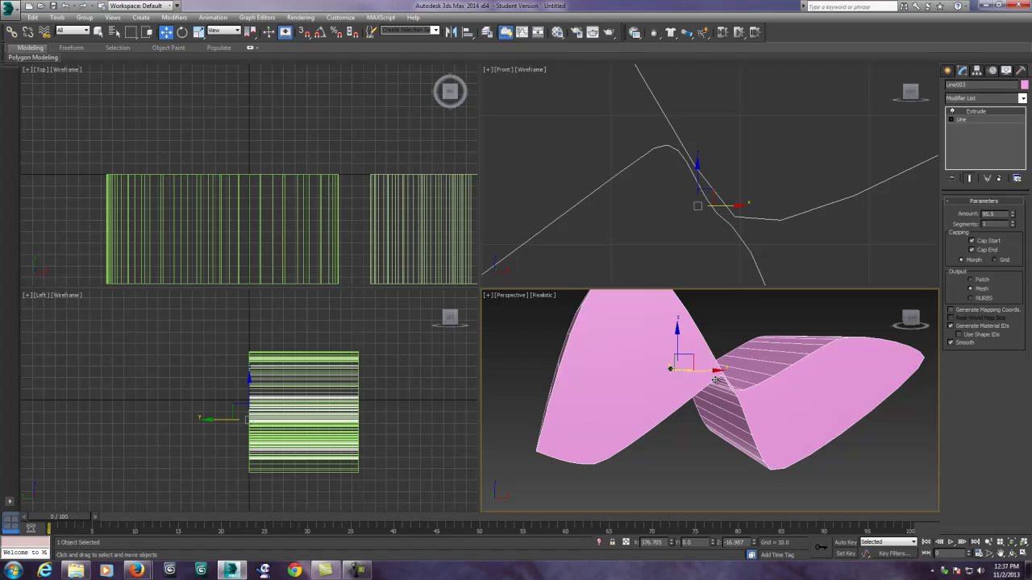
Step: Draw a closed five-point profile with straight segments in empty Front view space, its vertical right side about 165 units long
{"action": "scroll", "coordinate": [772, 187], "scroll_direction": "down", "scroll_amount": 10}
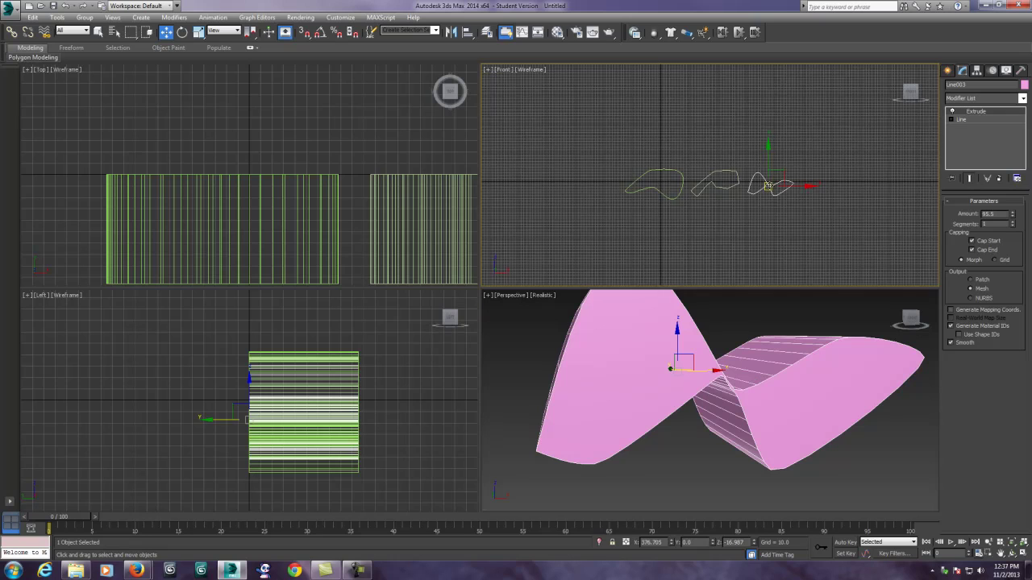
{"action": "scroll", "coordinate": [694, 141], "scroll_direction": "up", "scroll_amount": 6}
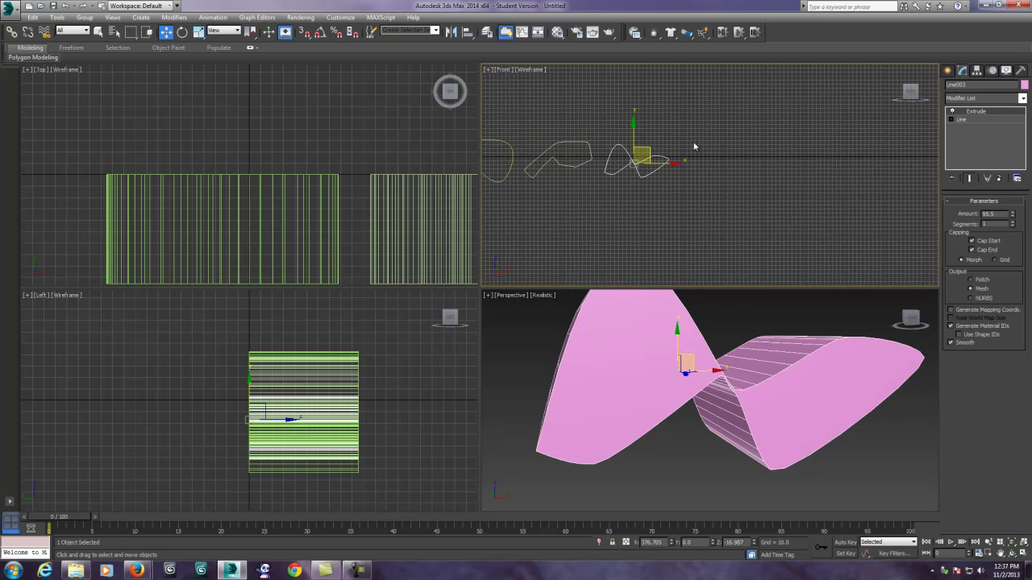
{"action": "scroll", "coordinate": [673, 146], "scroll_direction": "up", "scroll_amount": 1}
{"action": "left_click", "coordinate": [947, 71]}
{"action": "left_click", "coordinate": [968, 143]}
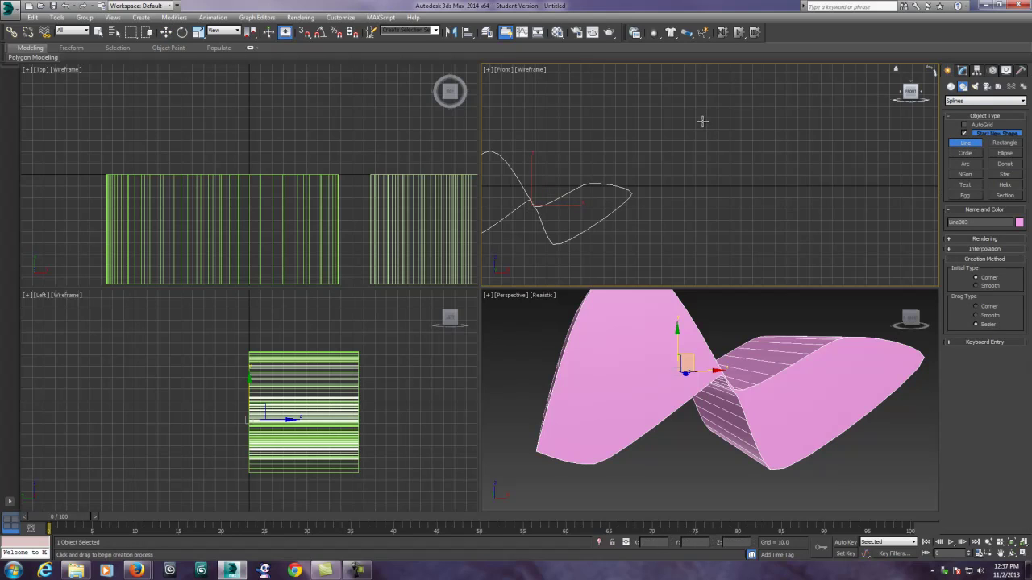
{"action": "middle_click_drag", "start_coordinate": [840, 126], "coordinate": [765, 141]}
{"action": "left_click", "coordinate": [723, 87]}
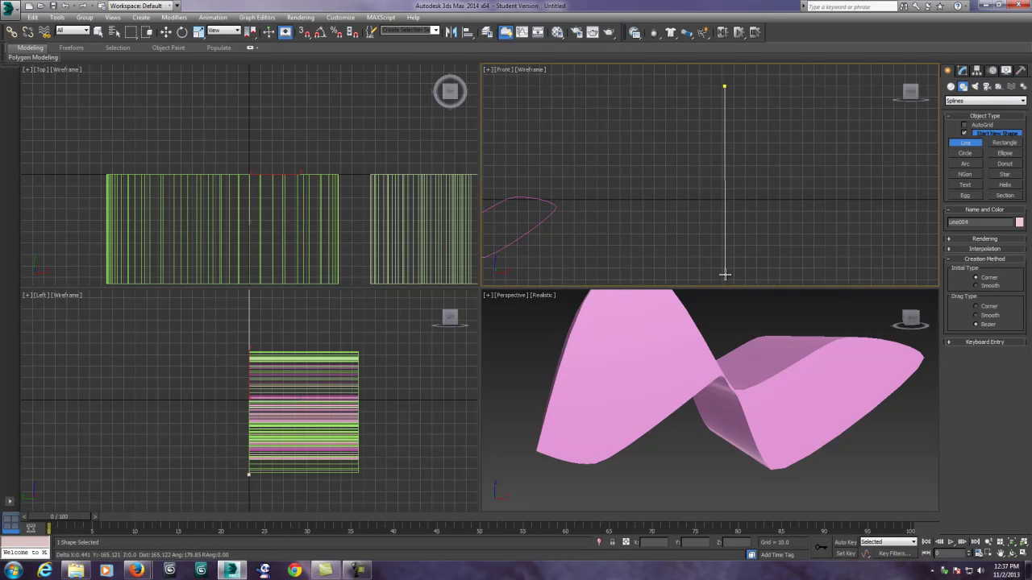
{"action": "left_click", "coordinate": [724, 274]}
{"action": "left_click", "coordinate": [652, 216]}
{"action": "left_click", "coordinate": [695, 173]}
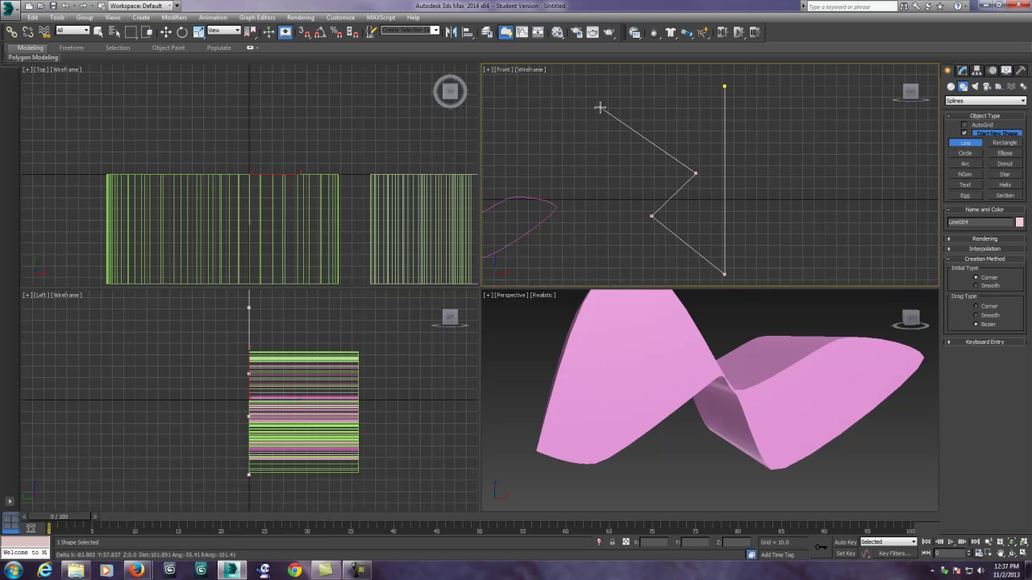
{"action": "left_click", "coordinate": [600, 107]}
{"action": "left_click", "coordinate": [724, 86]}
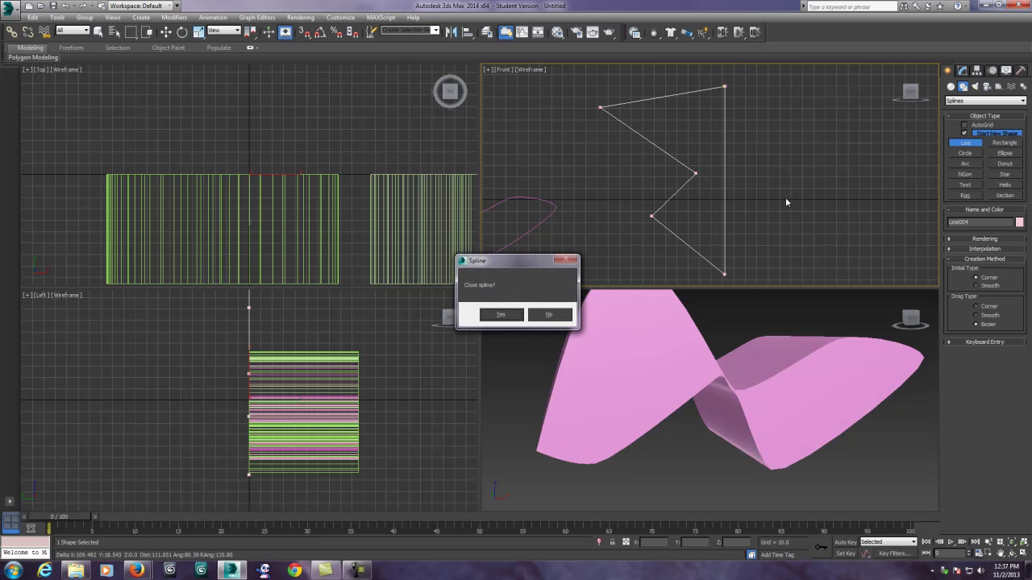
{"action": "left_click", "coordinate": [511, 310]}
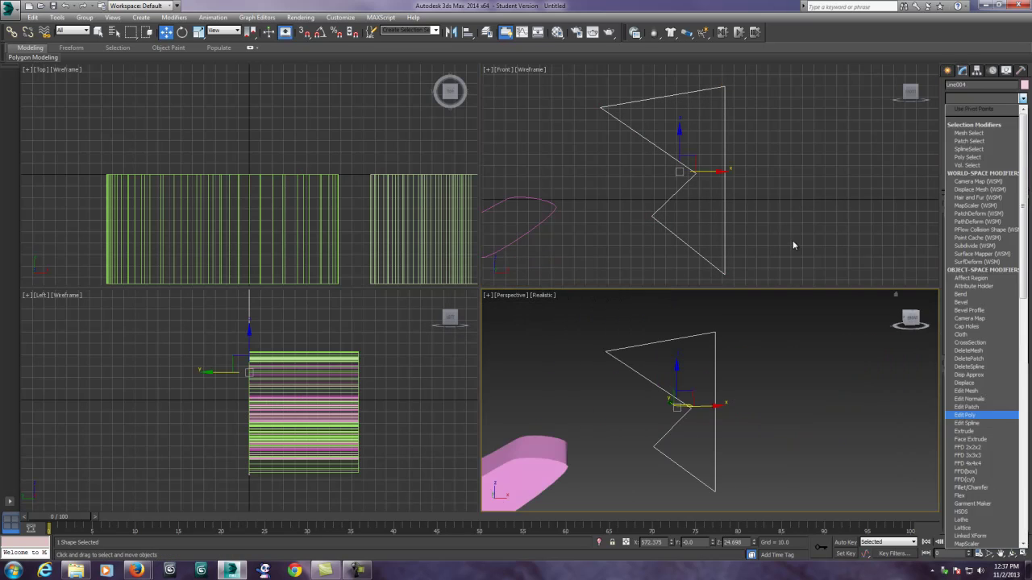
Step: Apply the Lathe modifier to the closed five-point profile
{"action": "left_click", "coordinate": [792, 240]}
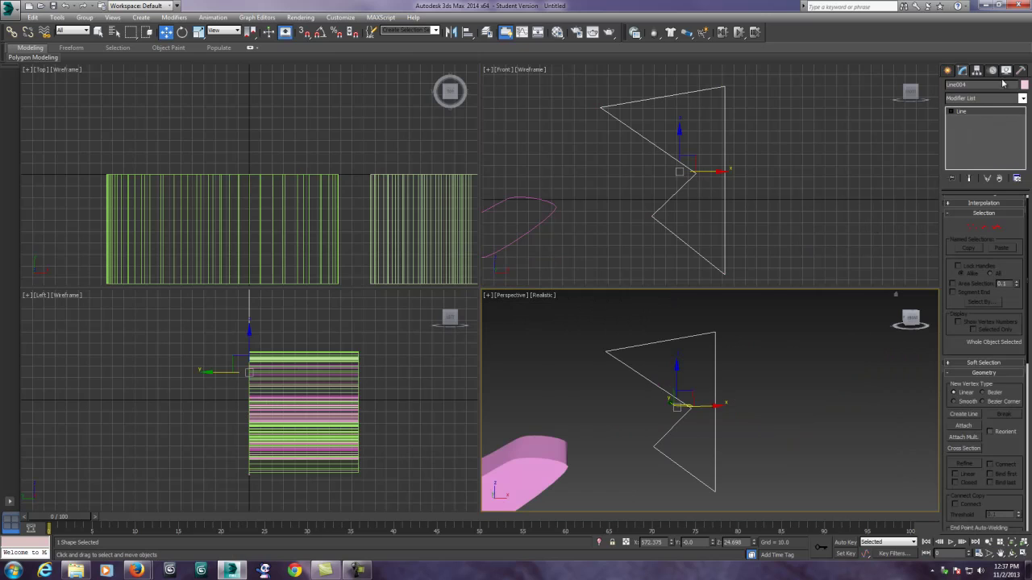
{"action": "left_click", "coordinate": [1022, 97]}
{"action": "scroll", "coordinate": [1022, 191], "scroll_direction": "down", "scroll_amount": 5}
{"action": "left_click_drag", "start_coordinate": [1022, 191], "coordinate": [1027, 255]}
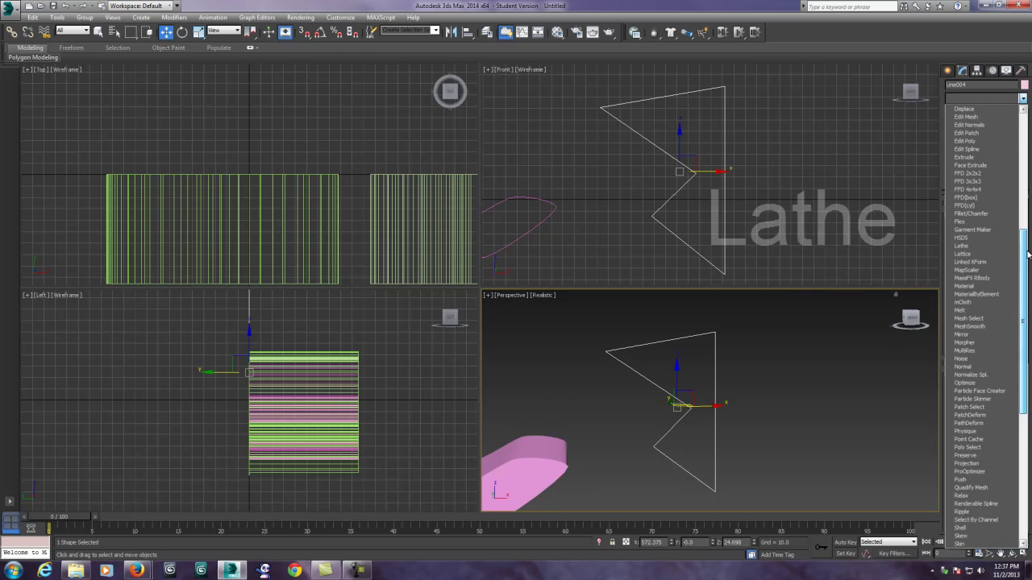
{"action": "left_click", "coordinate": [962, 246]}
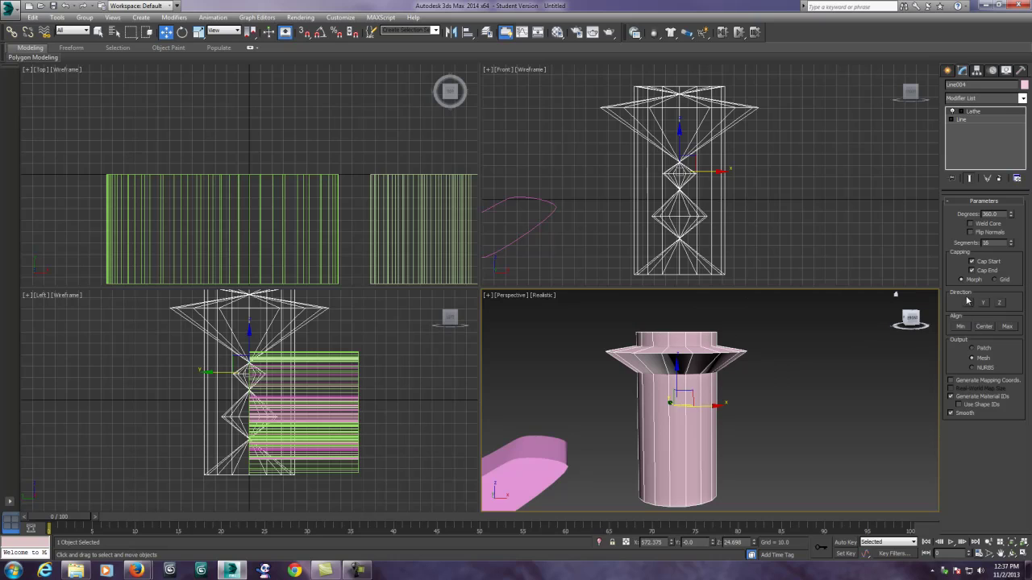
Step: Compare the Min and Center alignments of the Lathe axis and set it to Max
{"action": "left_click", "coordinate": [960, 326]}
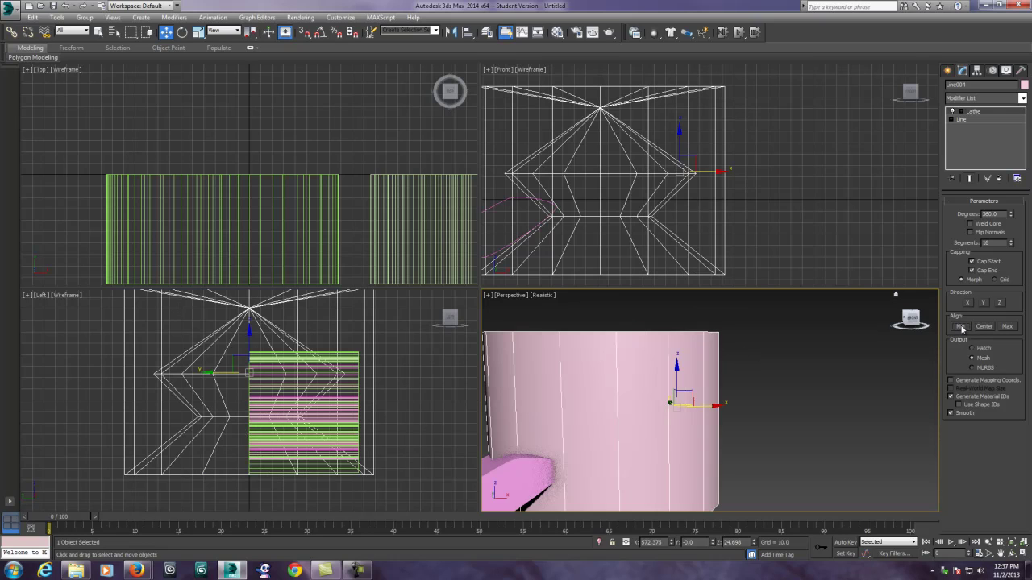
{"action": "left_click", "coordinate": [984, 326]}
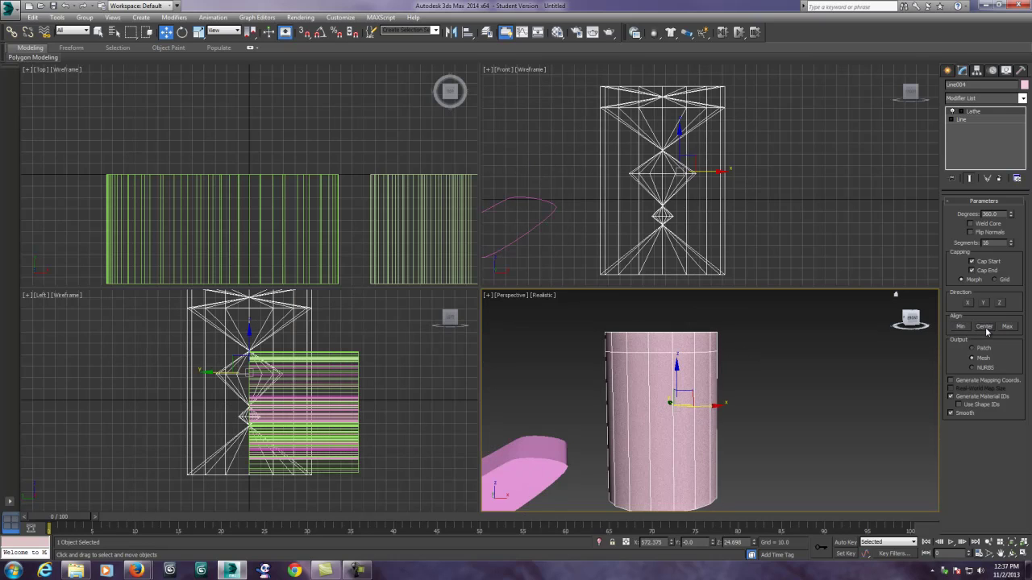
{"action": "left_click", "coordinate": [1007, 326]}
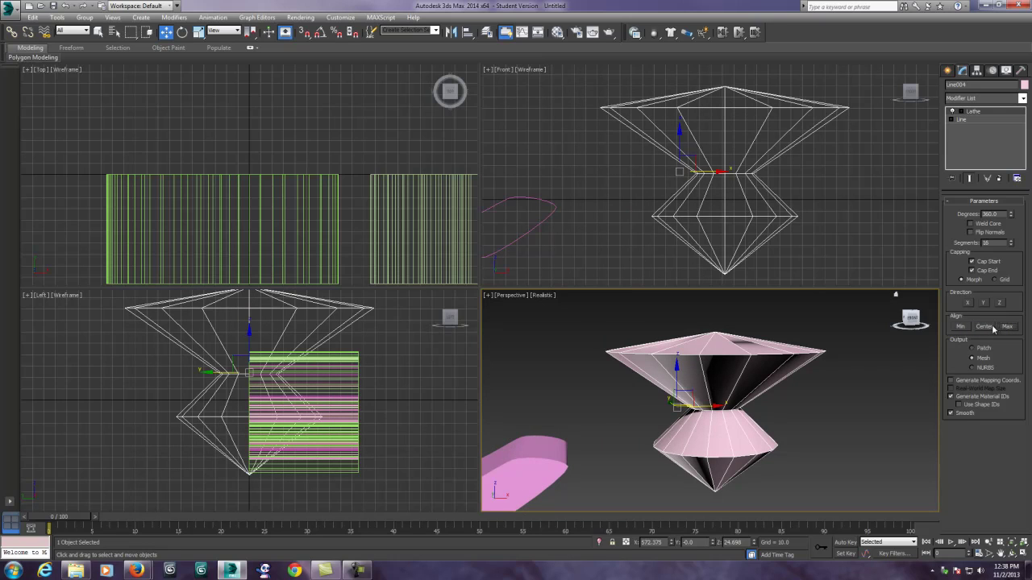
Step: Try the X, Y and Z directions for the Lathe and return to Y with Max alignment
{"action": "left_click", "coordinate": [969, 303]}
{"action": "left_click", "coordinate": [983, 303]}
{"action": "left_click", "coordinate": [1000, 303]}
{"action": "left_click", "coordinate": [969, 303]}
{"action": "left_click", "coordinate": [983, 303]}
{"action": "left_click", "coordinate": [1000, 303]}
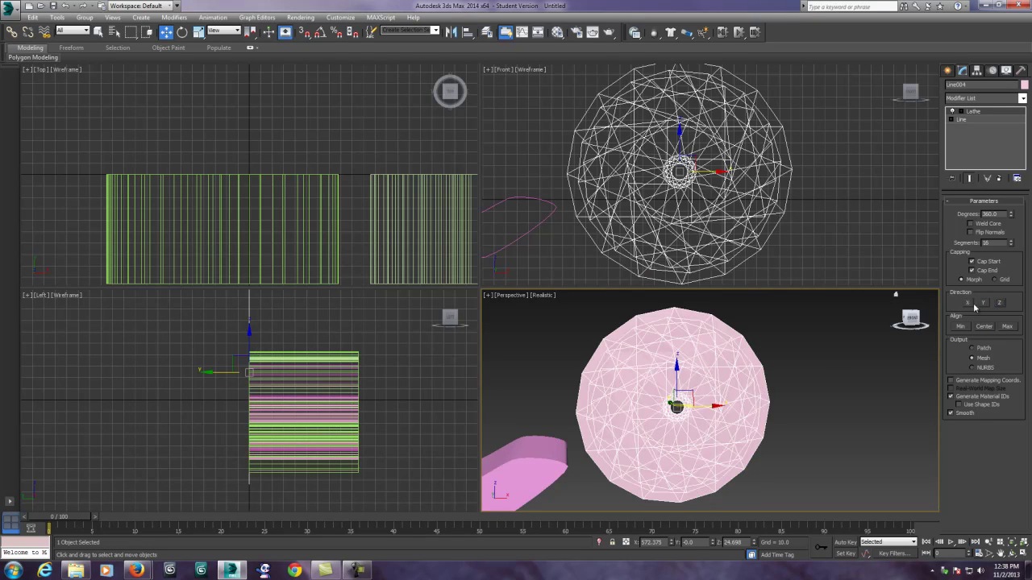
{"action": "left_click", "coordinate": [968, 303]}
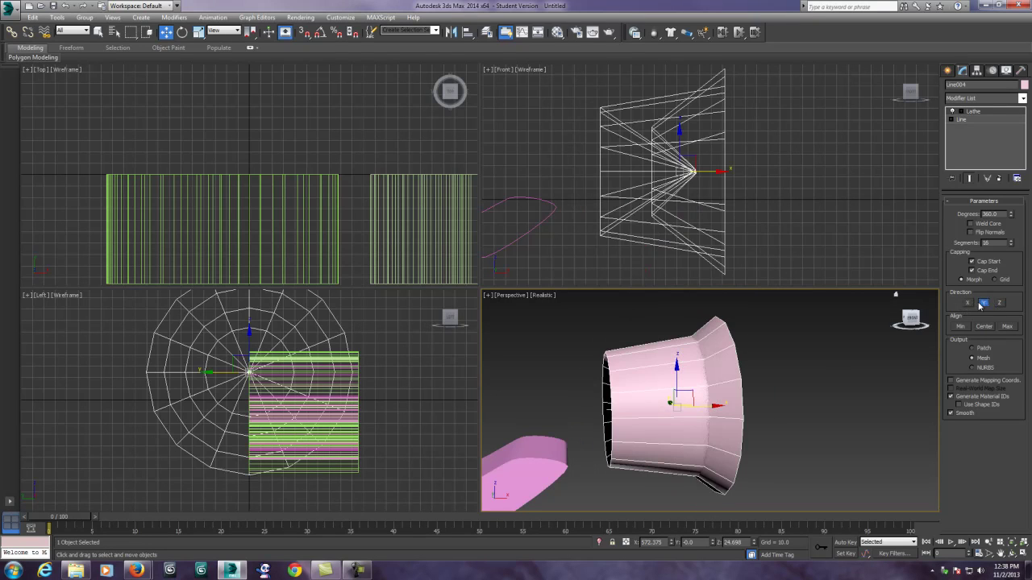
{"action": "left_click", "coordinate": [981, 303]}
{"action": "left_click", "coordinate": [1000, 303]}
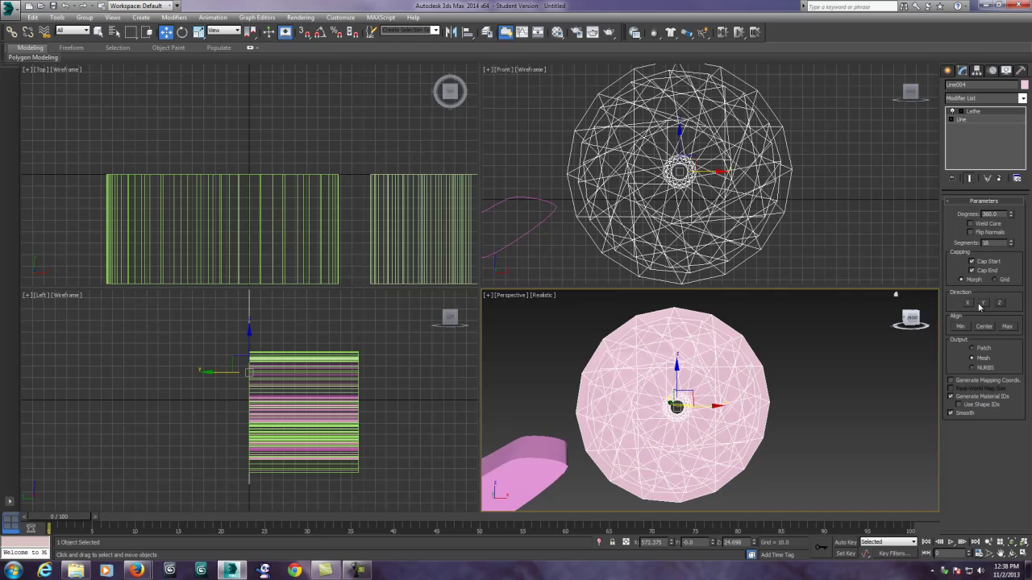
{"action": "left_click", "coordinate": [983, 304]}
{"action": "left_click", "coordinate": [1008, 326]}
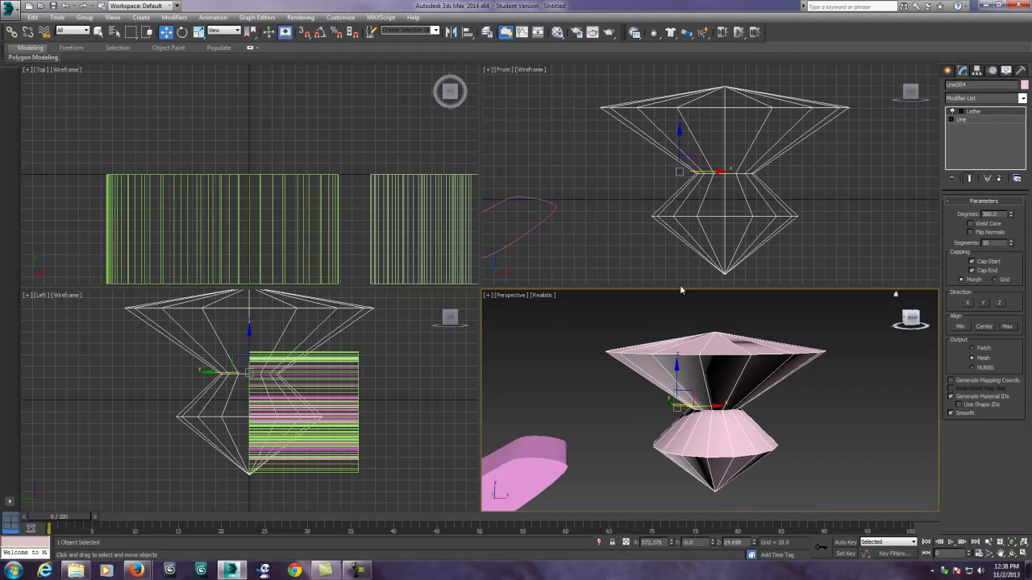
Step: Reduce the Lathe sweep to 130 degrees and examine the cut faces of the partial revolve in Perspective
{"action": "scroll", "coordinate": [774, 393], "scroll_direction": "up", "scroll_amount": 4}
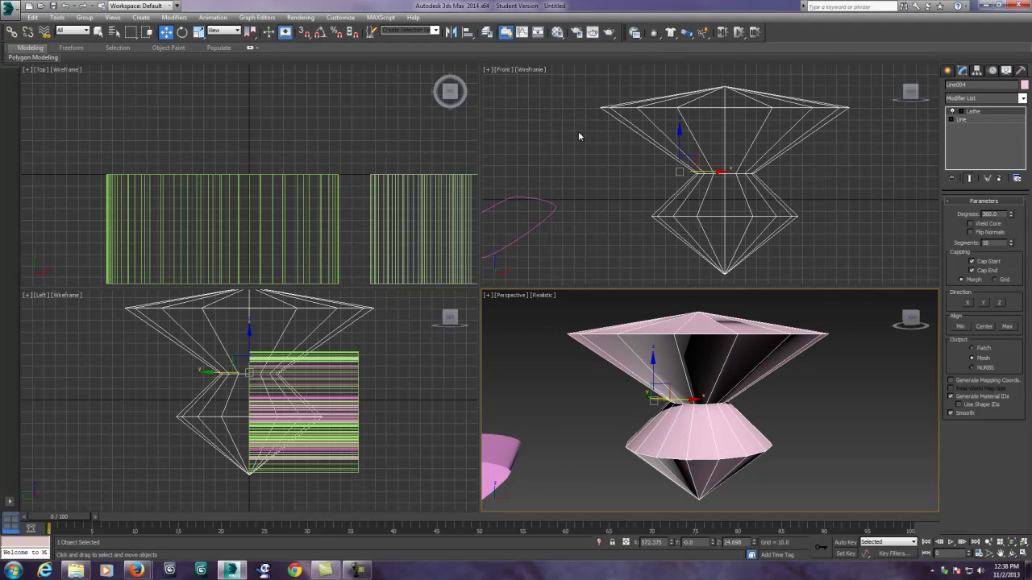
{"action": "scroll", "coordinate": [720, 377], "scroll_direction": "up", "scroll_amount": 3}
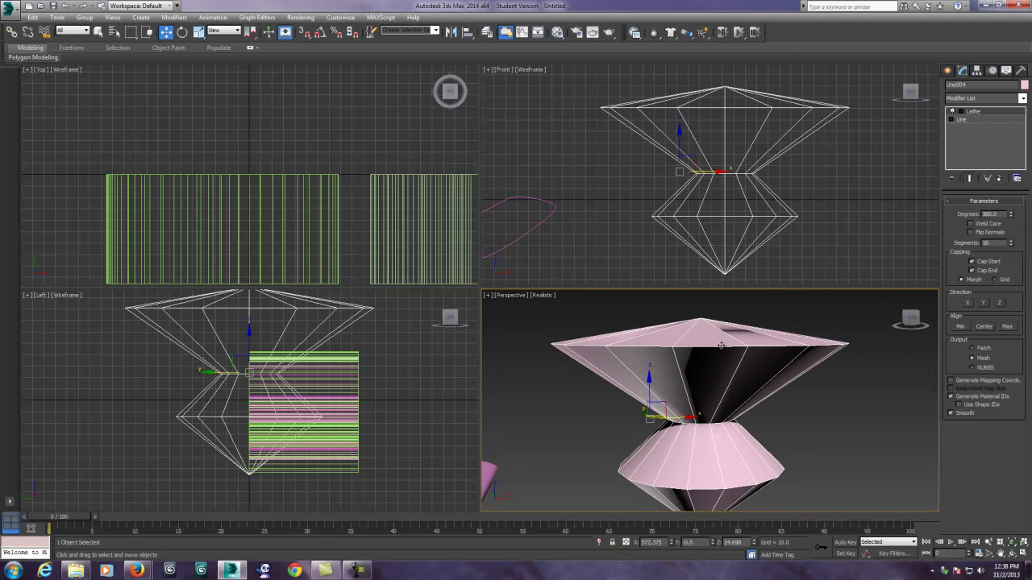
{"action": "middle_click_drag", "start_coordinate": [863, 362], "coordinate": [864, 347], "text": "alt"}
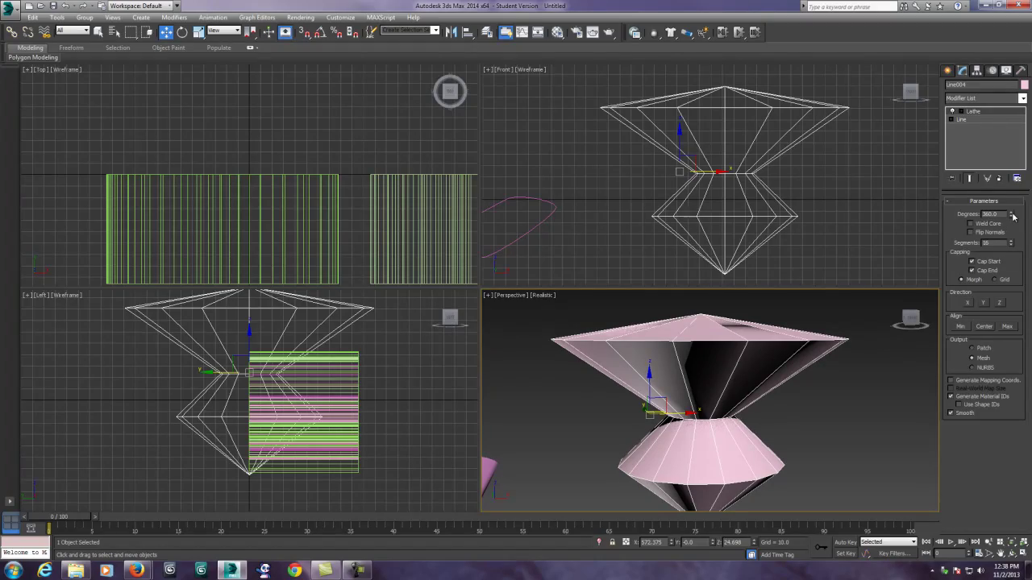
{"action": "left_click_drag", "start_coordinate": [1013, 217], "coordinate": [1003, 464]}
{"action": "left_click", "coordinate": [1012, 553]}
{"action": "left_click_drag", "start_coordinate": [859, 442], "coordinate": [613, 430]}
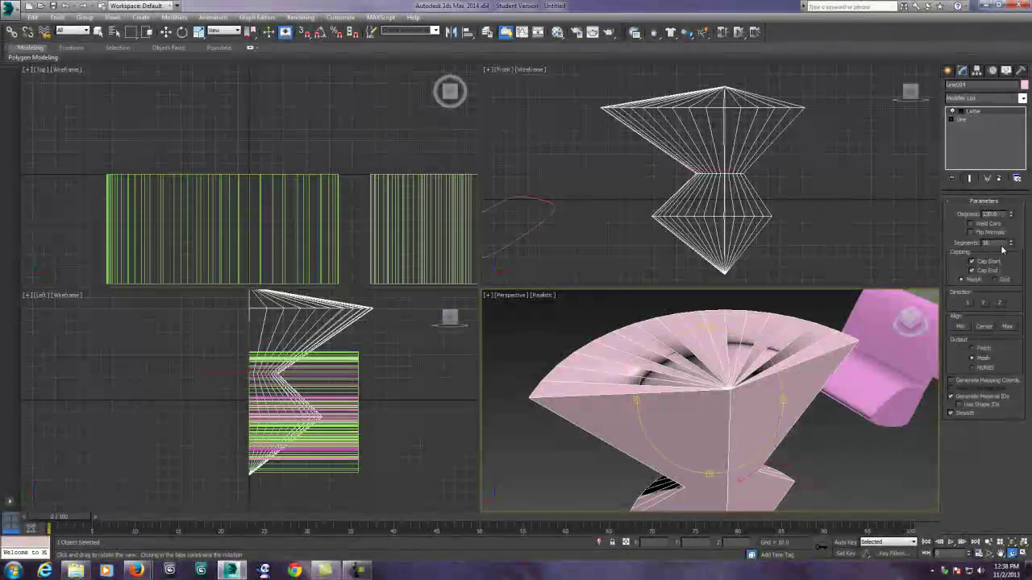
Step: Lower the Lathe segments to 3 and examine the coarser shape in Perspective
{"action": "mouse_move", "coordinate": [1013, 245]}
{"action": "left_mouse_down"}
{"action": "mouse_move", "coordinate": [1012, 229]}
{"action": "mouse_move", "coordinate": [1002, 261]}
{"action": "left_mouse_up"}
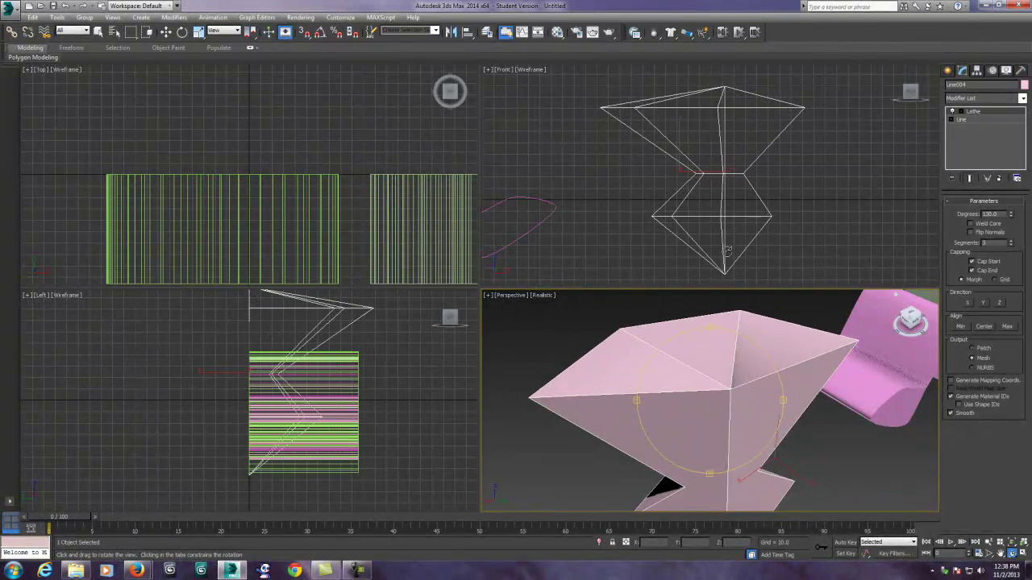
{"action": "left_click_drag", "start_coordinate": [698, 414], "coordinate": [820, 368]}
{"action": "middle_click_drag", "start_coordinate": [722, 368], "coordinate": [722, 366]}
{"action": "left_click_drag", "start_coordinate": [723, 367], "coordinate": [679, 408]}
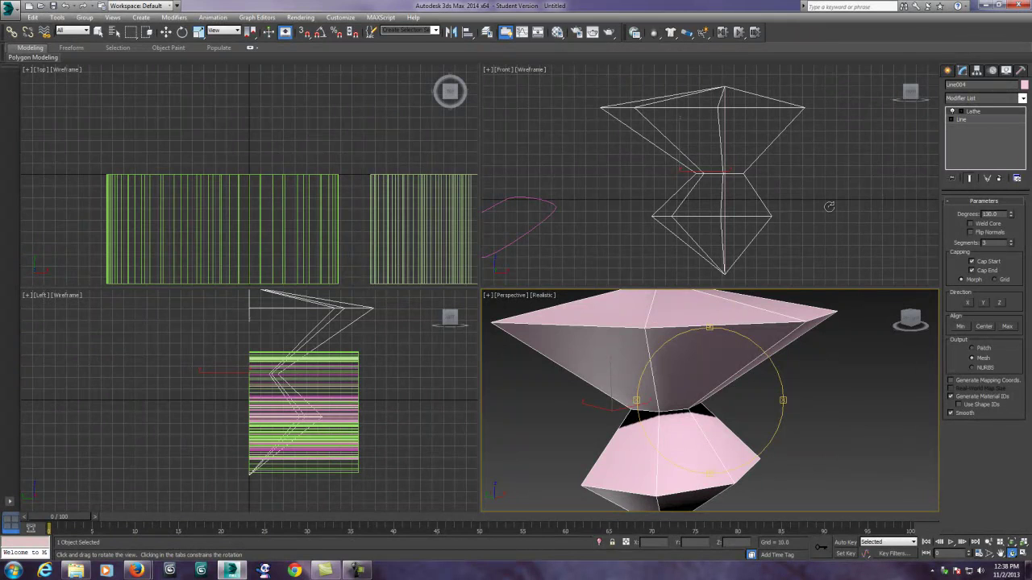
Step: Rotate the Front viewport out of its straight view and set it back to Front
{"action": "mouse_move", "coordinate": [733, 203]}
{"action": "left_mouse_down"}
{"action": "mouse_move", "coordinate": [709, 230]}
{"action": "mouse_move", "coordinate": [740, 216]}
{"action": "mouse_move", "coordinate": [719, 207]}
{"action": "left_mouse_up"}
{"action": "left_click", "coordinate": [509, 71]}
{"action": "left_click", "coordinate": [532, 152]}
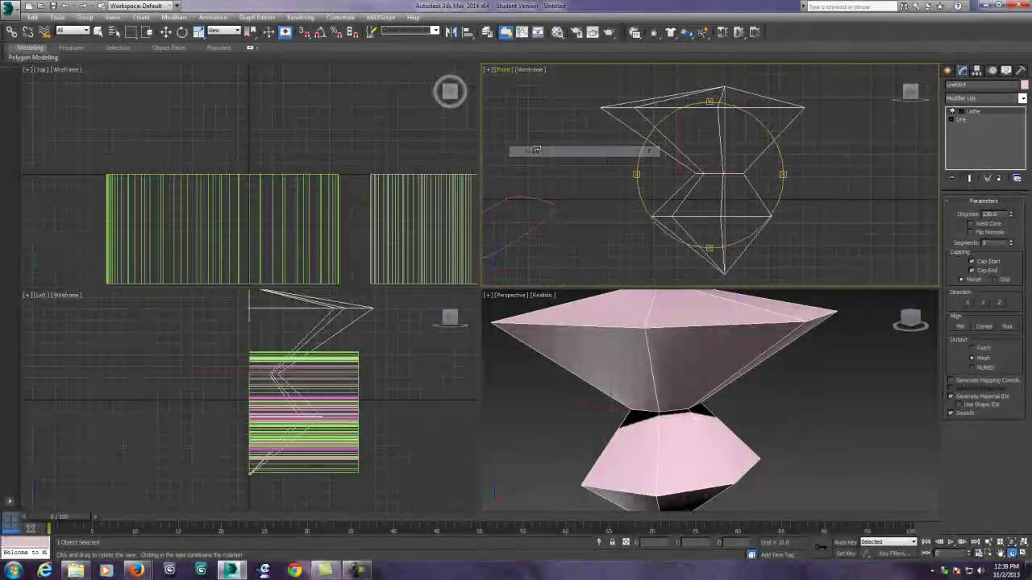